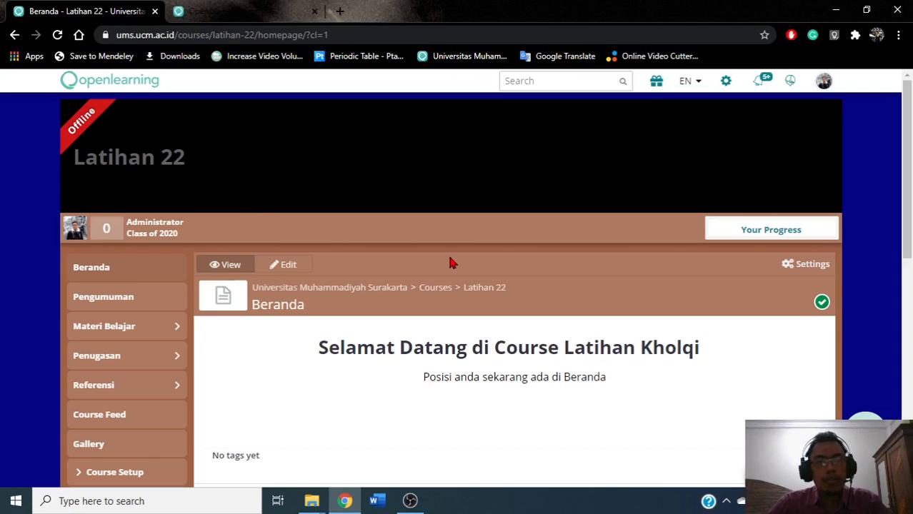
# - Expand Course Setup in the Latihan 22 sidebar to list options such as Setup Wizard
pyautogui.scroll(-2, 198, 243)
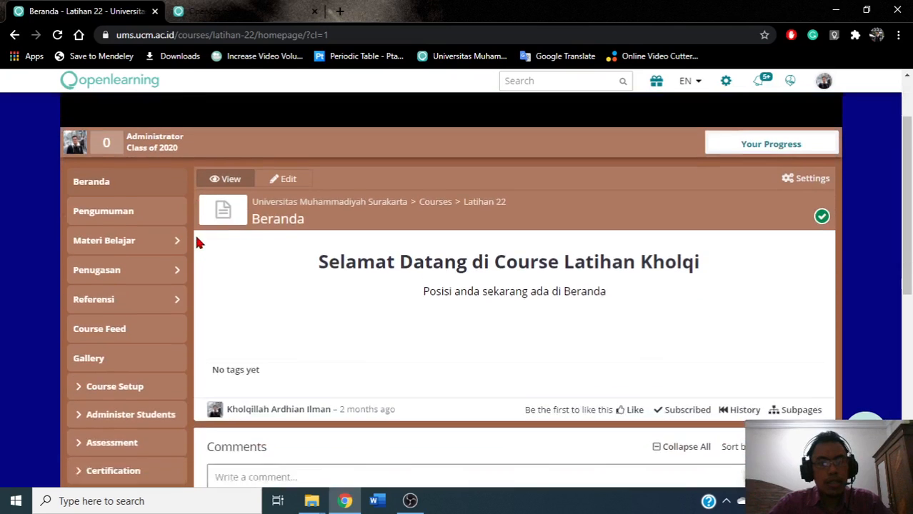
pyautogui.scroll(-1, 200, 239)
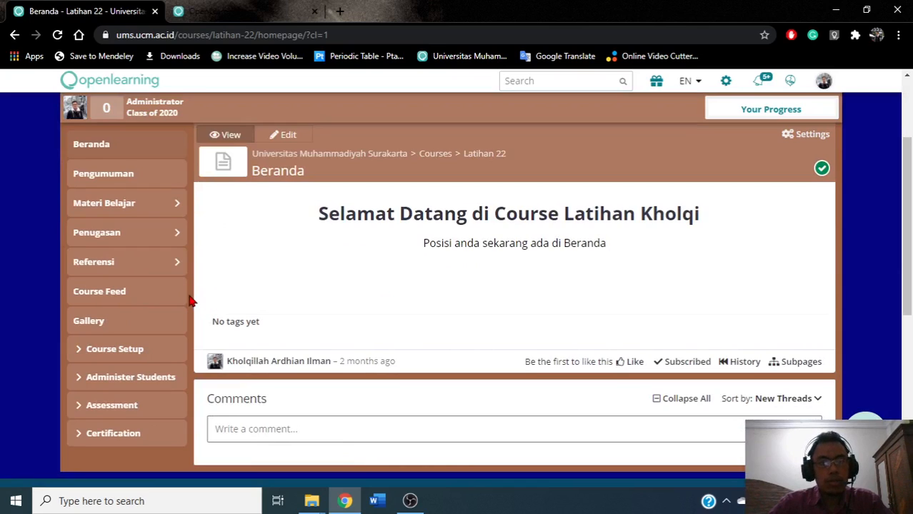
pyautogui.click(116, 350)
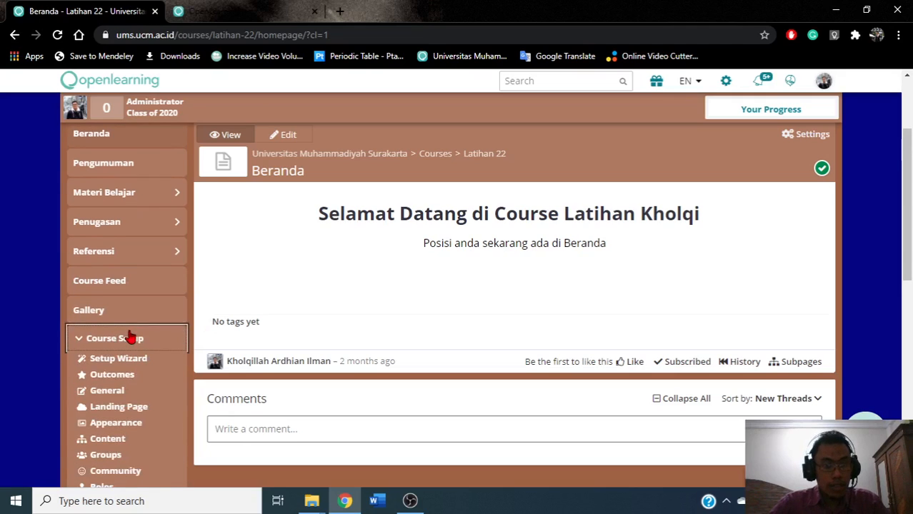
# - Open the Latihan 22 Course Content Editor via Course Setup > Content
pyautogui.scroll(-1, 133, 335)
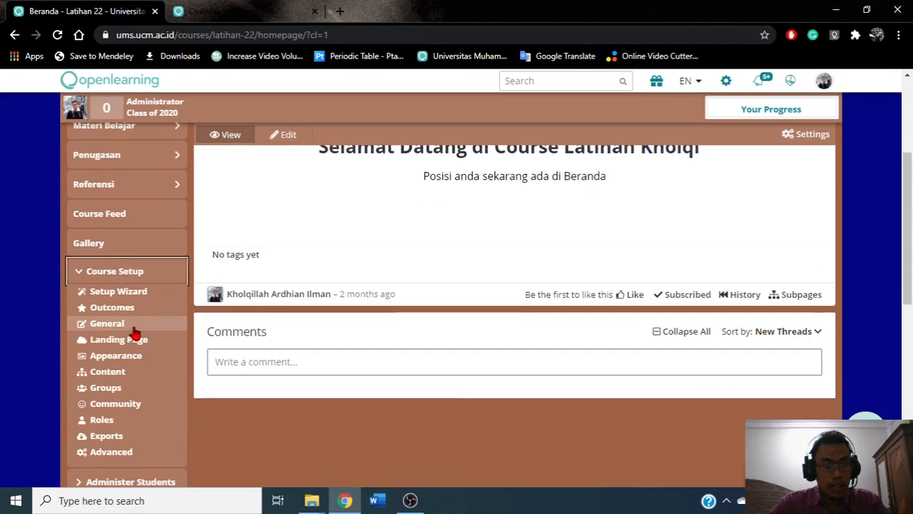
pyautogui.click(119, 373)
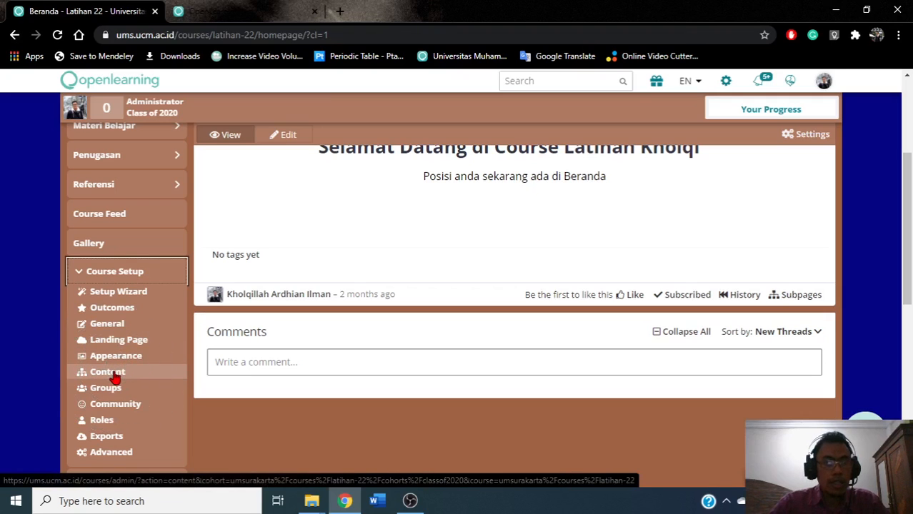
pyautogui.click(117, 377)
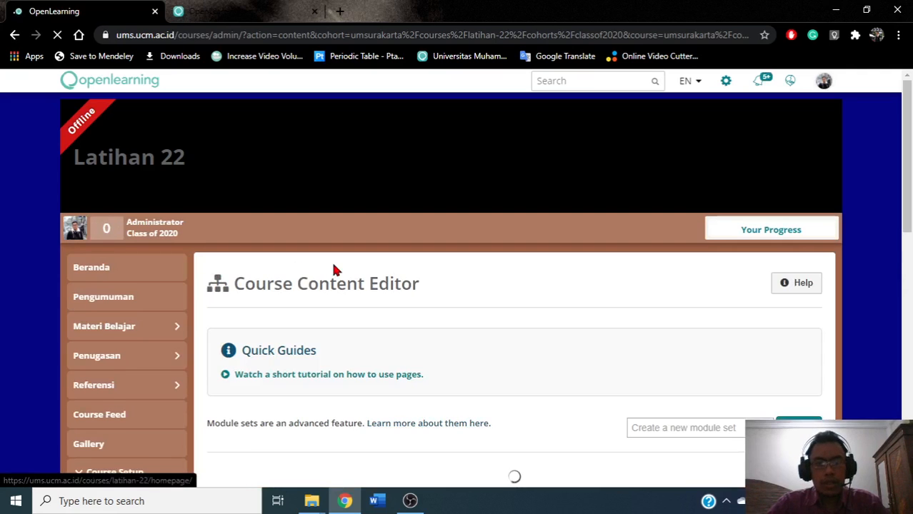
pyautogui.scroll(-1, 333, 262)
pyautogui.scroll(-1, 321, 262)
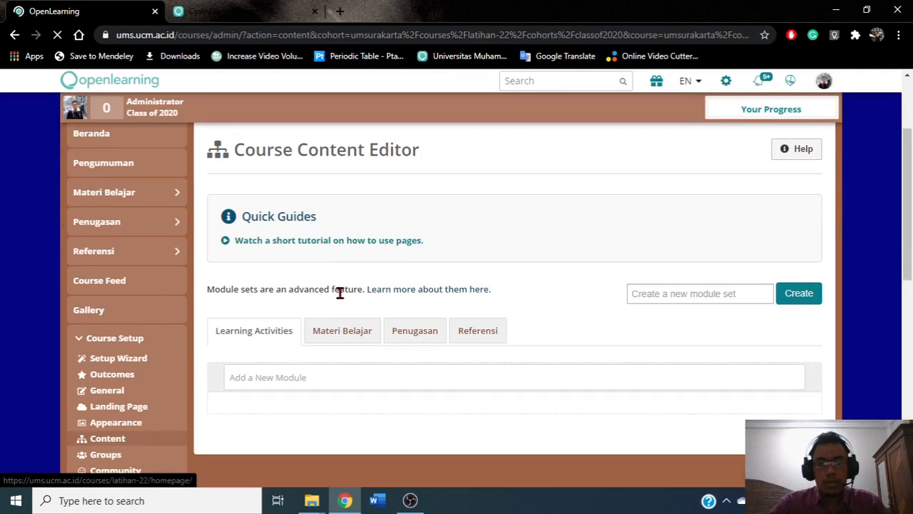
pyautogui.click(668, 293)
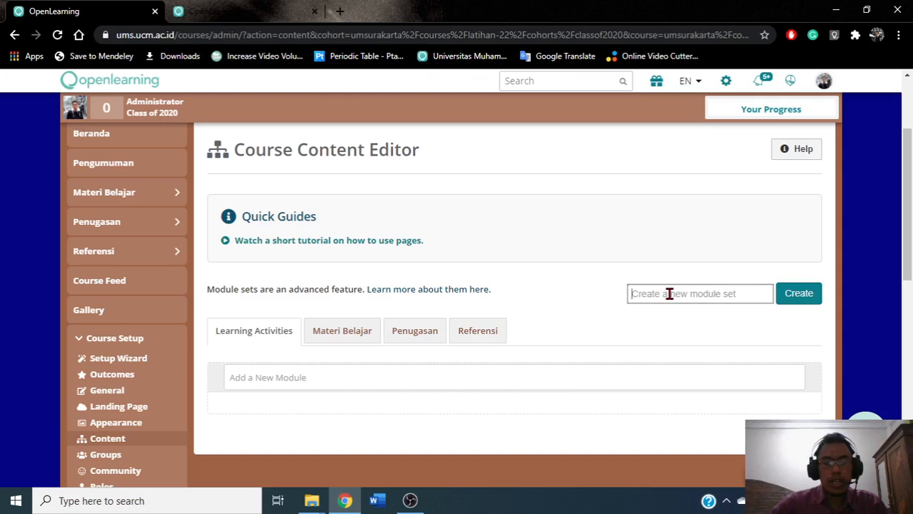
# - Create a new module set named 'Ujian Tengah Semester' as the fifth content tab
pyautogui.write('Ujian tengah')
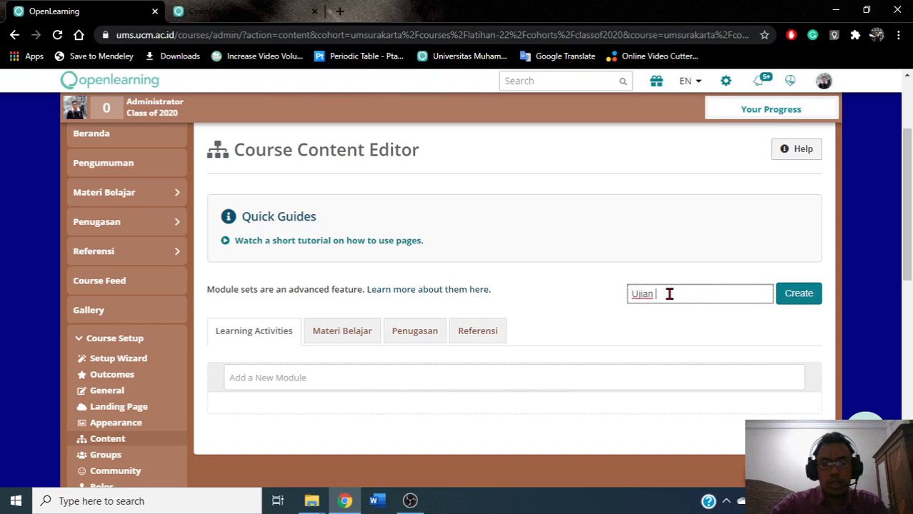
pyautogui.press('BackSpace')
pyautogui.press('BackSpace')
pyautogui.press('BackSpace')
pyautogui.press('BackSpace')
pyautogui.press('BackSpace')
pyautogui.press('BackSpace')
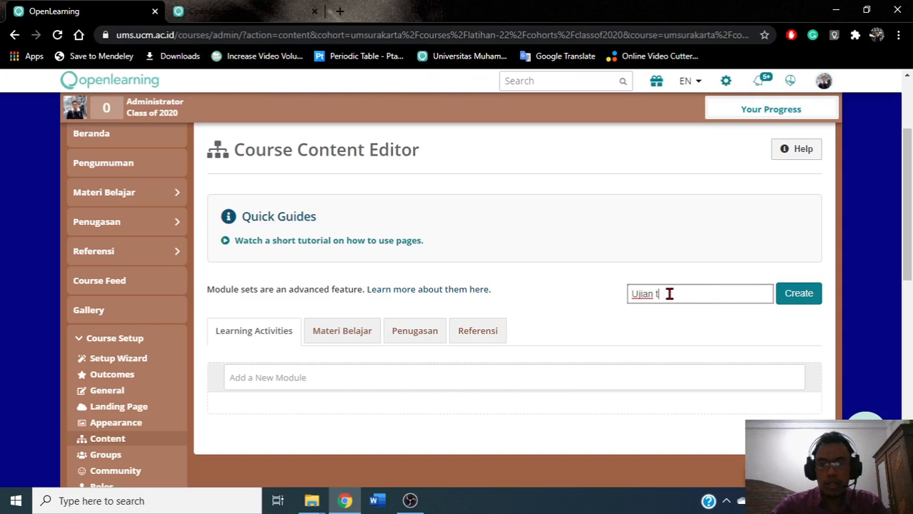
pyautogui.write('Tengah')
pyautogui.press('BackSpace')
pyautogui.press('BackSpace')
pyautogui.press('BackSpace')
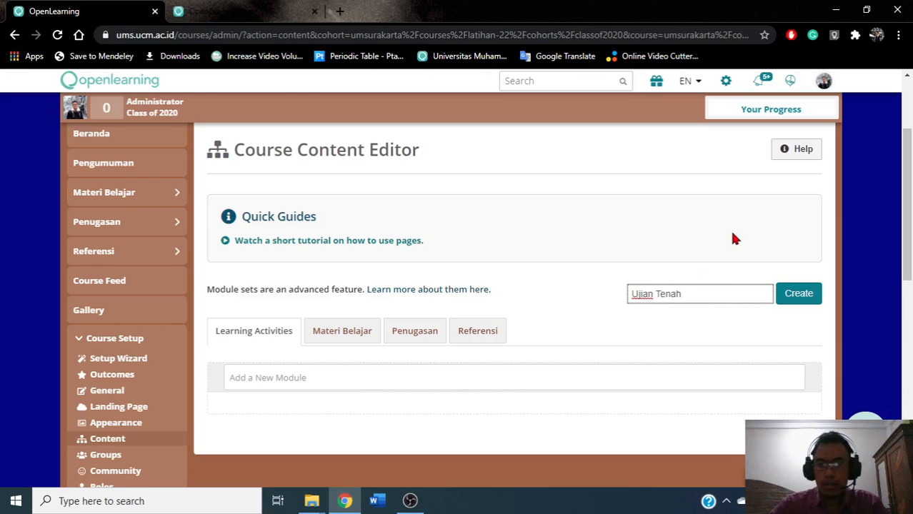
pyautogui.write('hag')
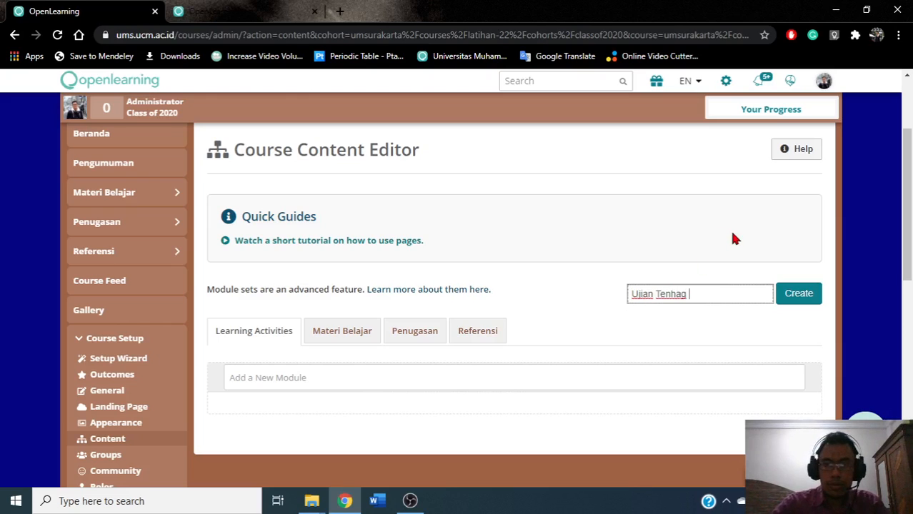
pyautogui.press('BackSpace')
pyautogui.press('BackSpace')
pyautogui.press('BackSpace')
pyautogui.press('BackSpace')
pyautogui.write('gah ')
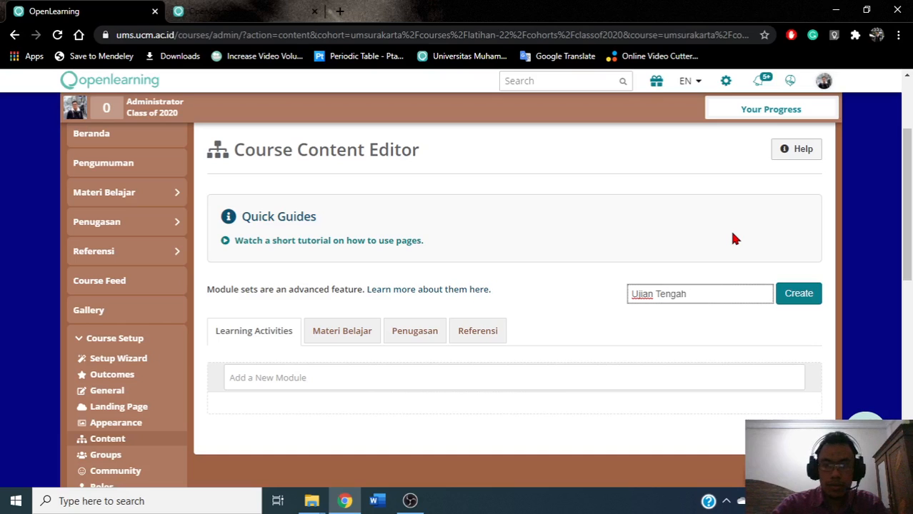
pyautogui.write('Semester')
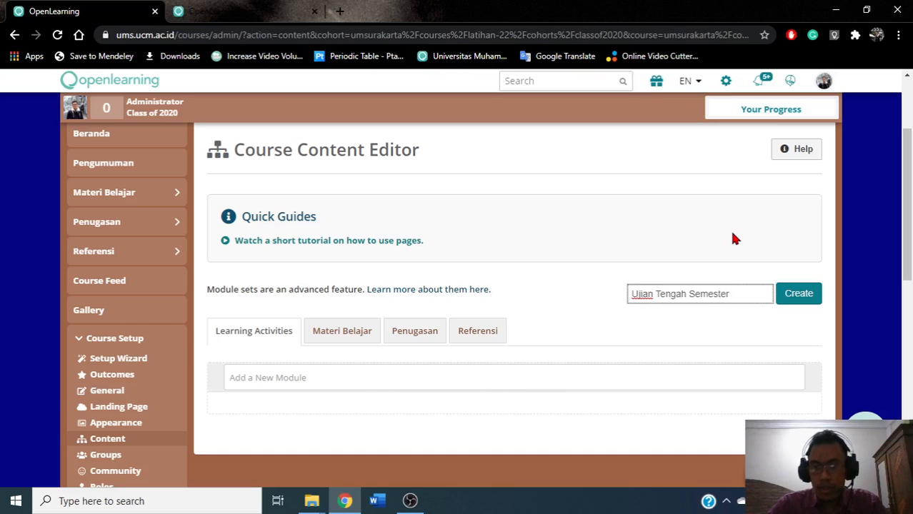
pyautogui.click(793, 300)
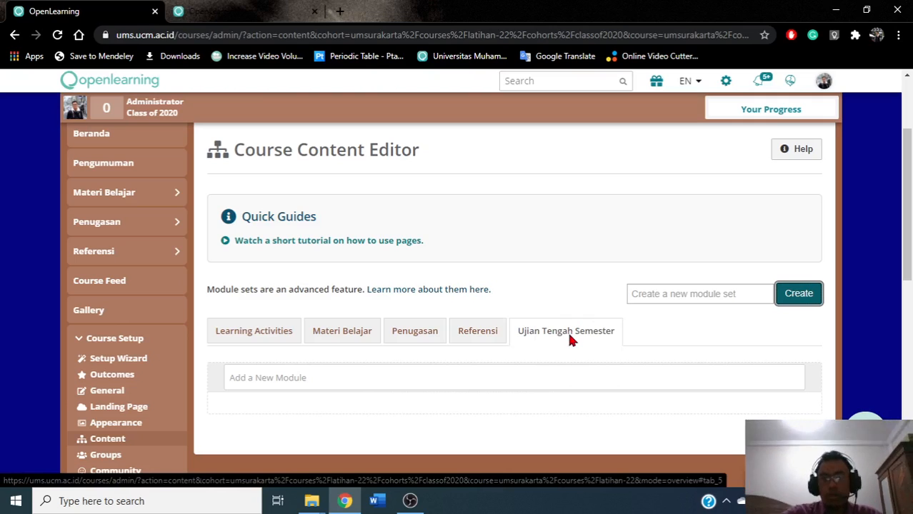
pyautogui.click(274, 378)
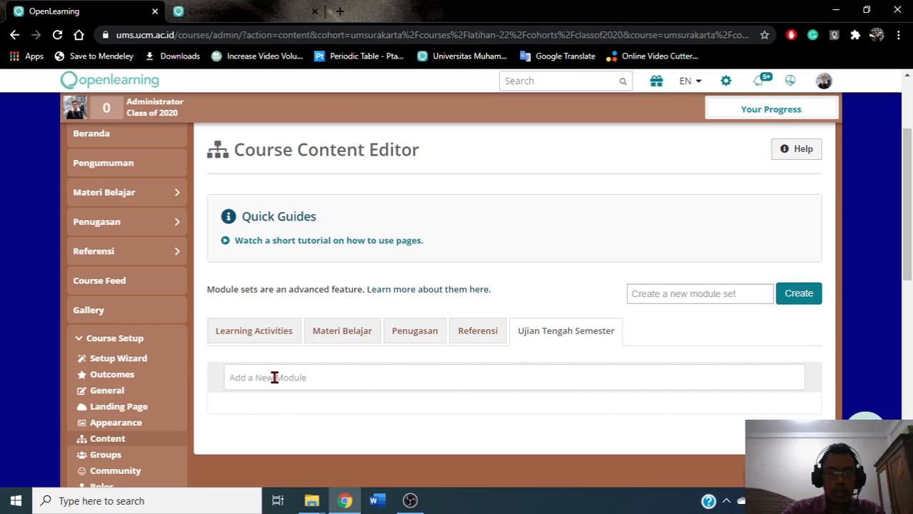
# - Add a module named 'Ujian Tengah Semester' to the new module set
pyautogui.write('UTS')
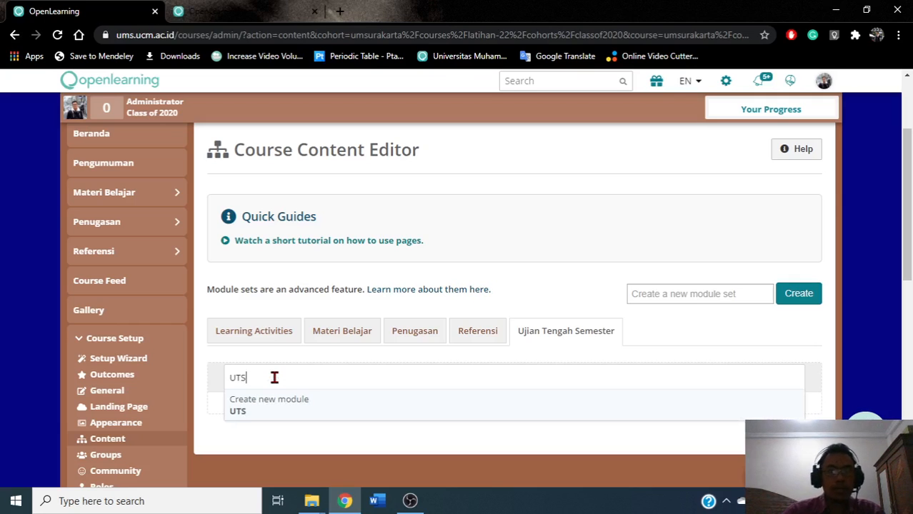
pyautogui.press('BackSpace')
pyautogui.press('BackSpace')
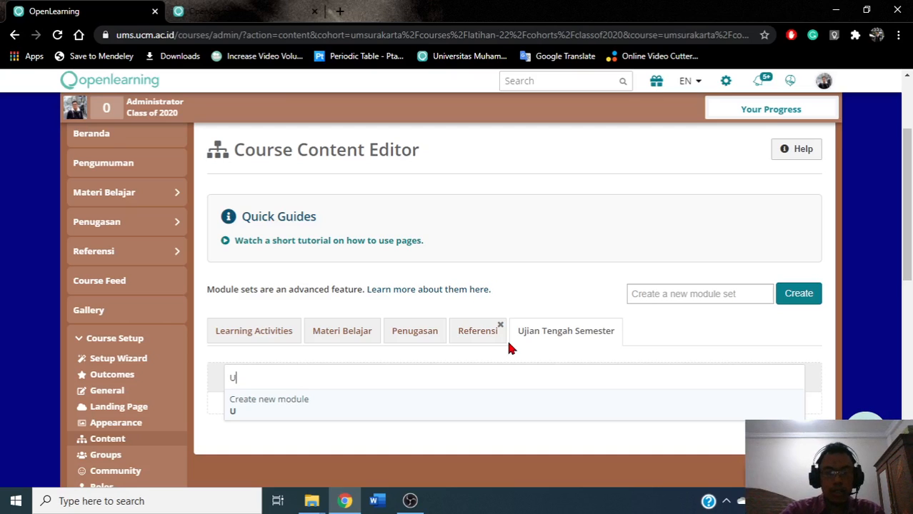
pyautogui.write('jian ')
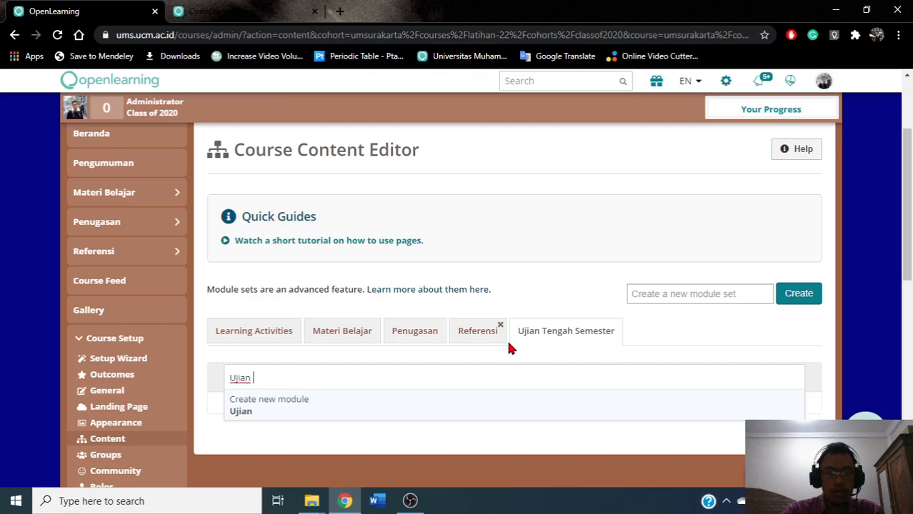
pyautogui.write('Tenag')
pyautogui.press('BackSpace')
pyautogui.press('BackSpace')
pyautogui.write('gah')
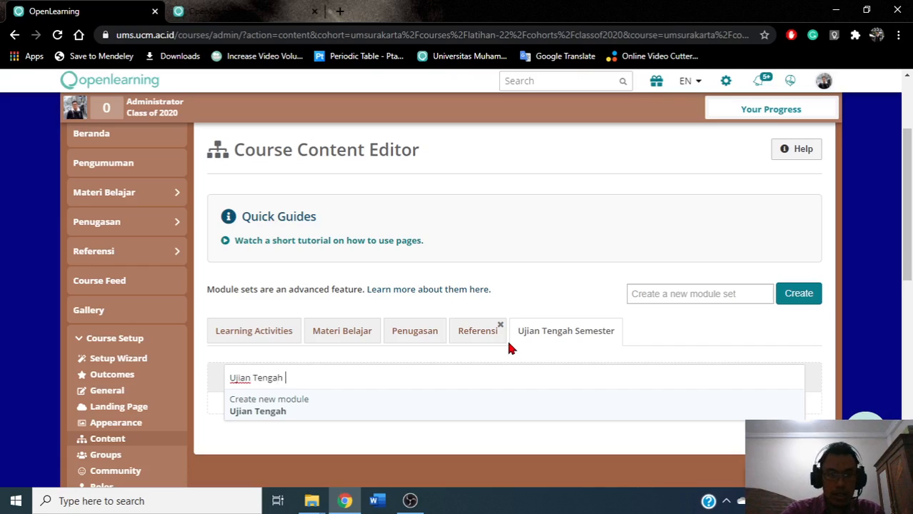
pyautogui.write(' Semes')
pyautogui.press('BackSpace')
pyautogui.write('es')
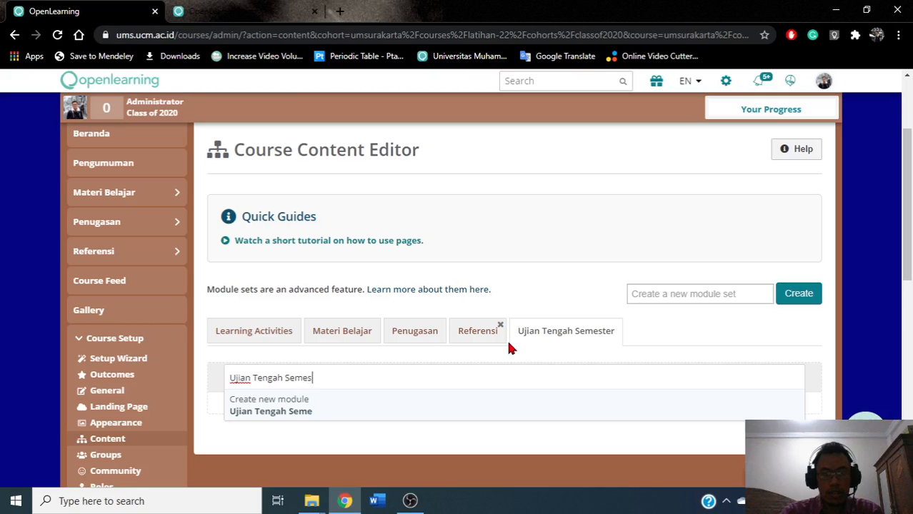
pyautogui.write('ter')
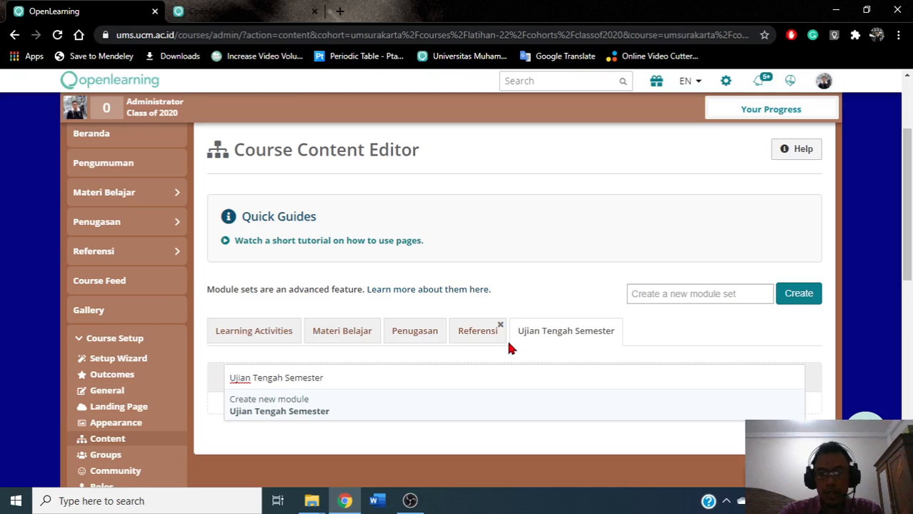
pyautogui.press('Return')
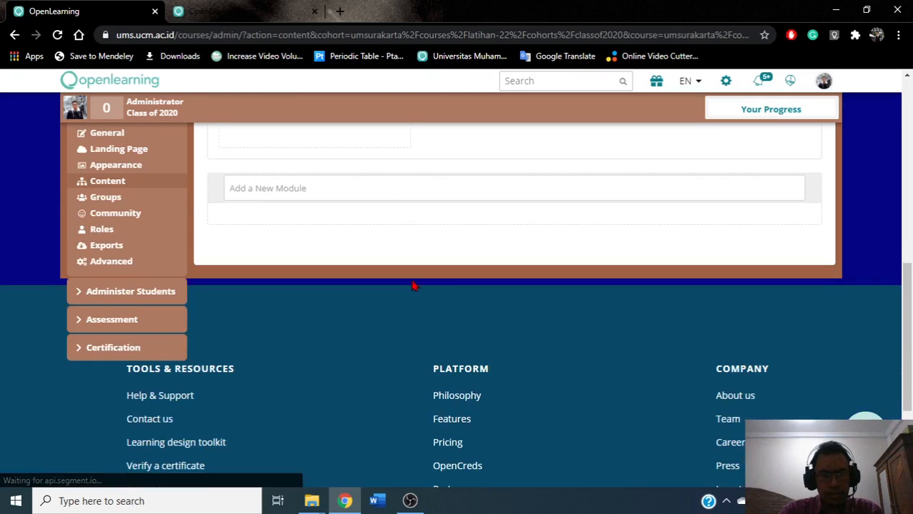
# - Create a page titled 'UTS' in the module and open it in the page editor
pyautogui.scroll(2, 413, 285)
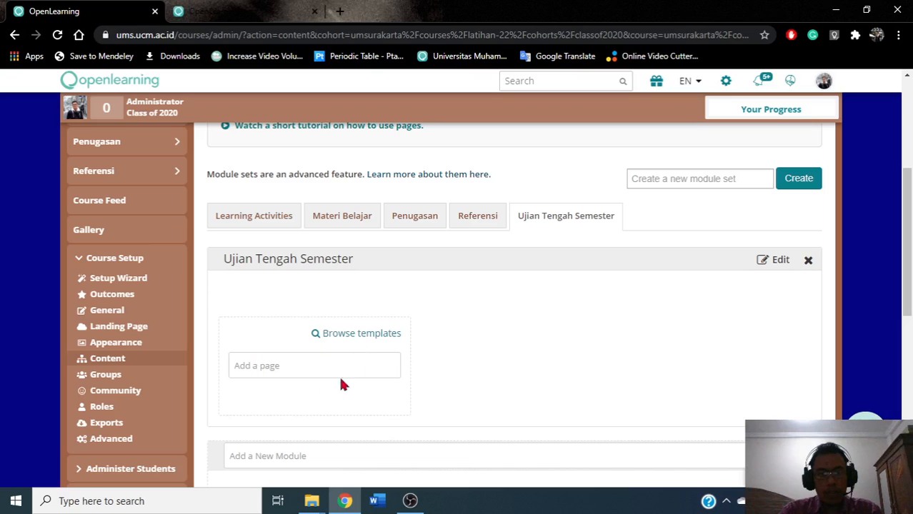
pyautogui.click(260, 363)
pyautogui.write('UTS')
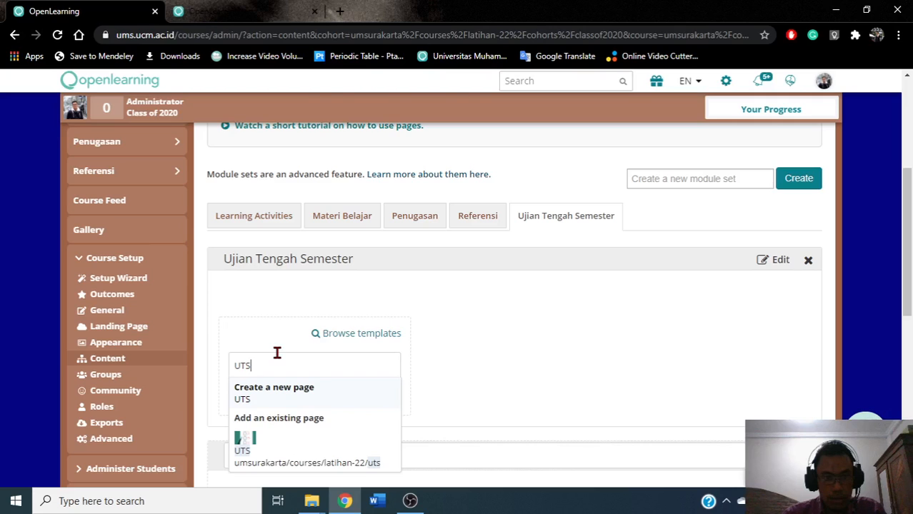
pyautogui.press('Return')
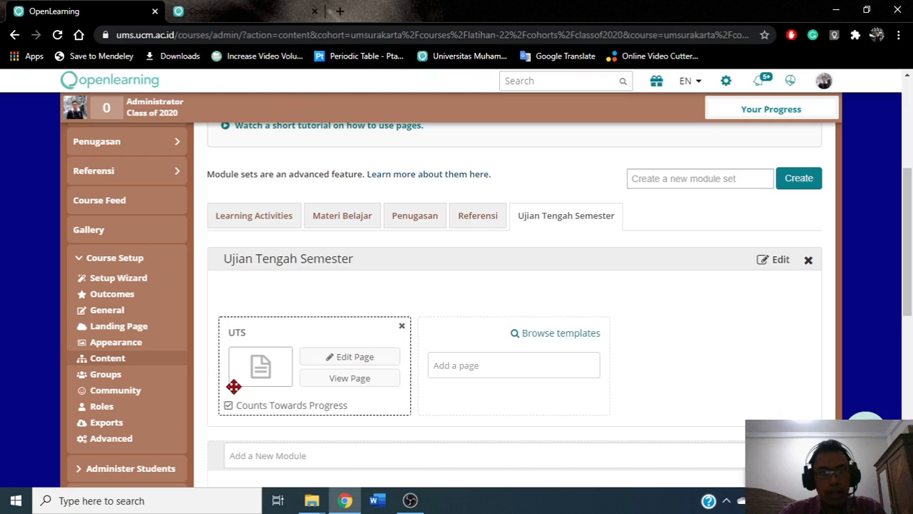
pyautogui.click(353, 364)
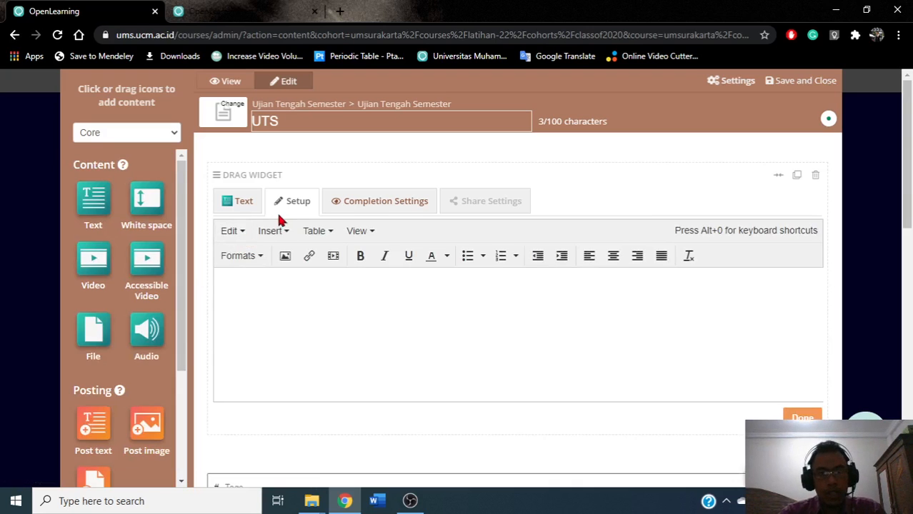
# - Save the UTS text widget with completion tracking off, then open its rich-text editor
pyautogui.click(391, 208)
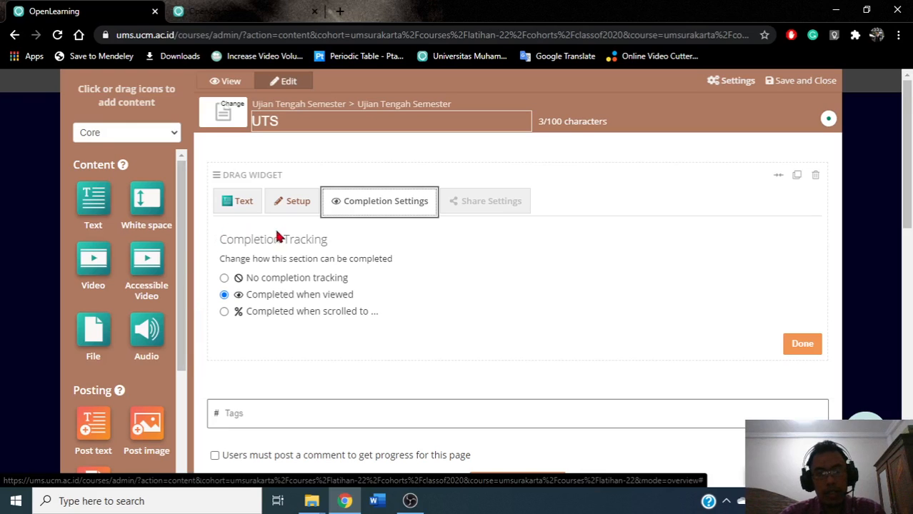
pyautogui.click(292, 282)
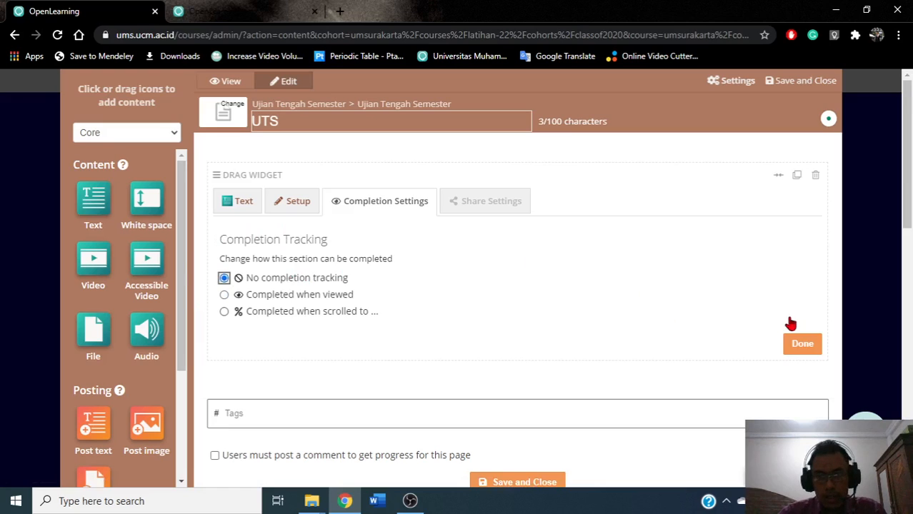
pyautogui.click(800, 345)
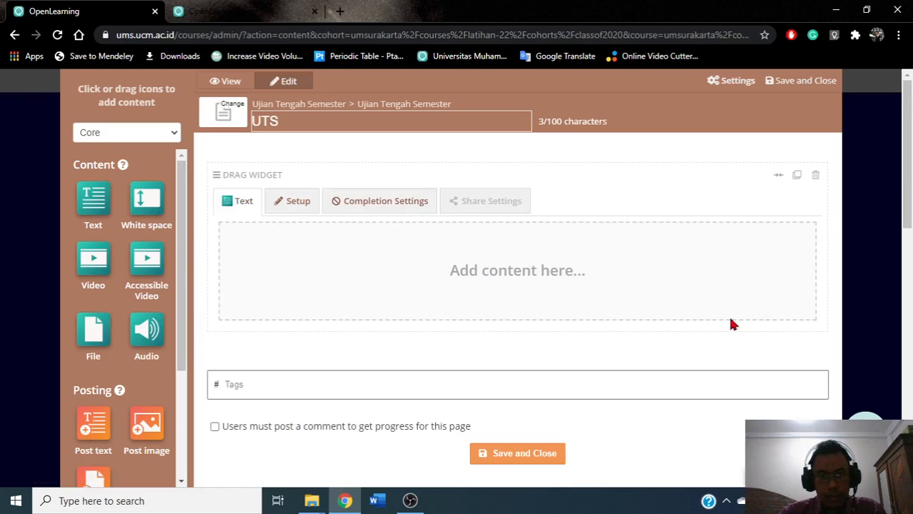
pyautogui.click(412, 203)
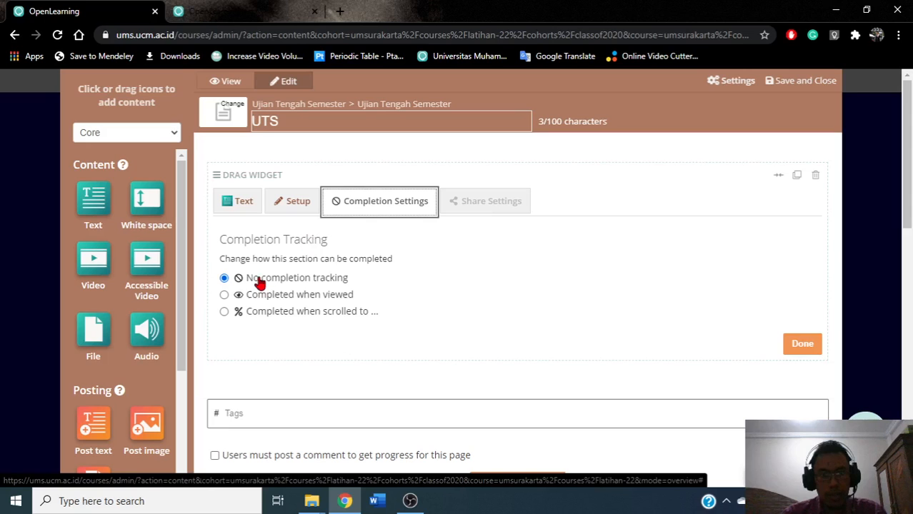
pyautogui.click(801, 349)
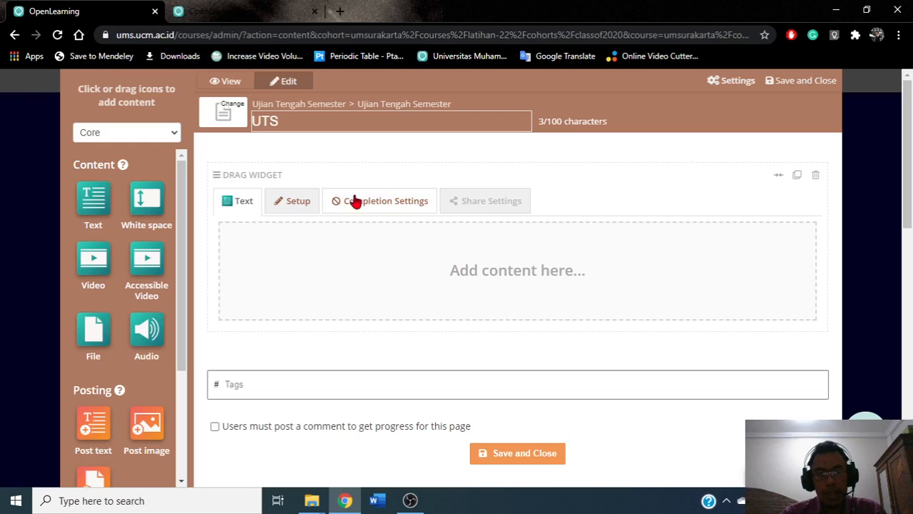
pyautogui.click(291, 206)
pyautogui.press('ctrl')
pyautogui.press('ctrl')
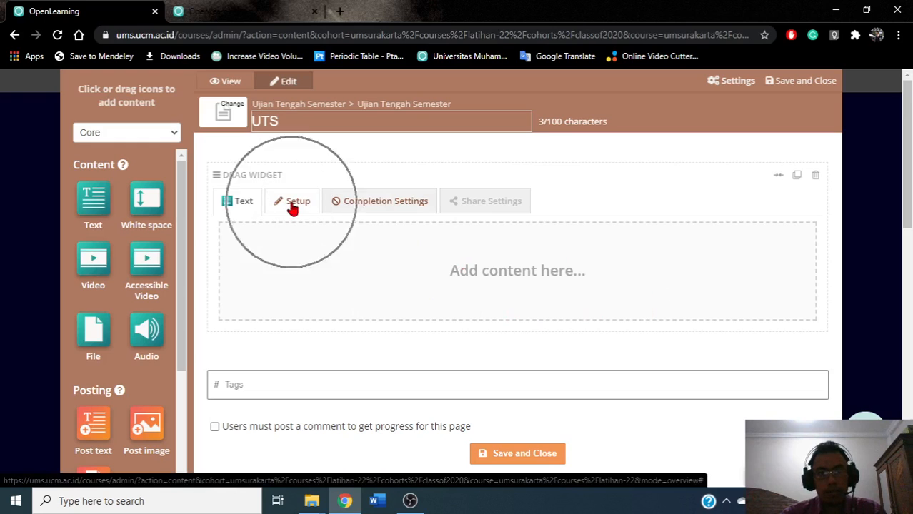
pyautogui.click(292, 205)
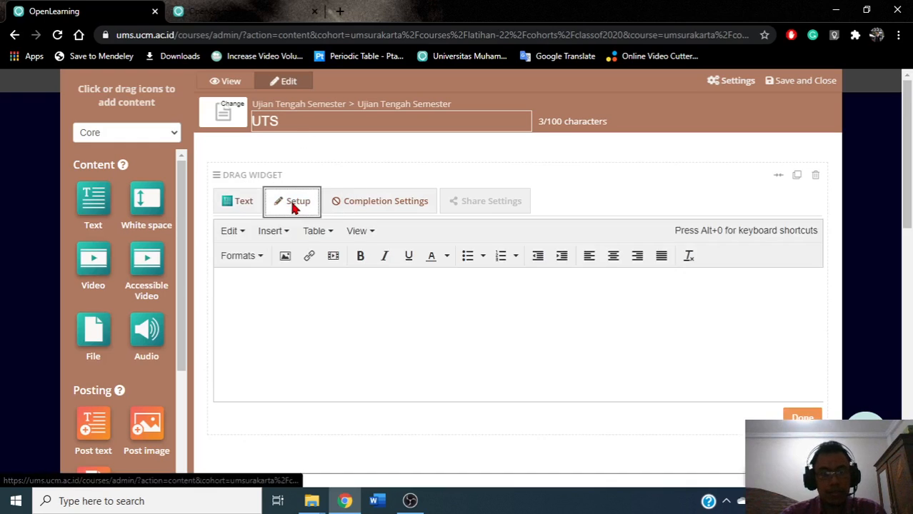
# - Type the lines 'Mata Kuliah : .....' and 'Pengampu : .......' in the editor
pyautogui.click(258, 285)
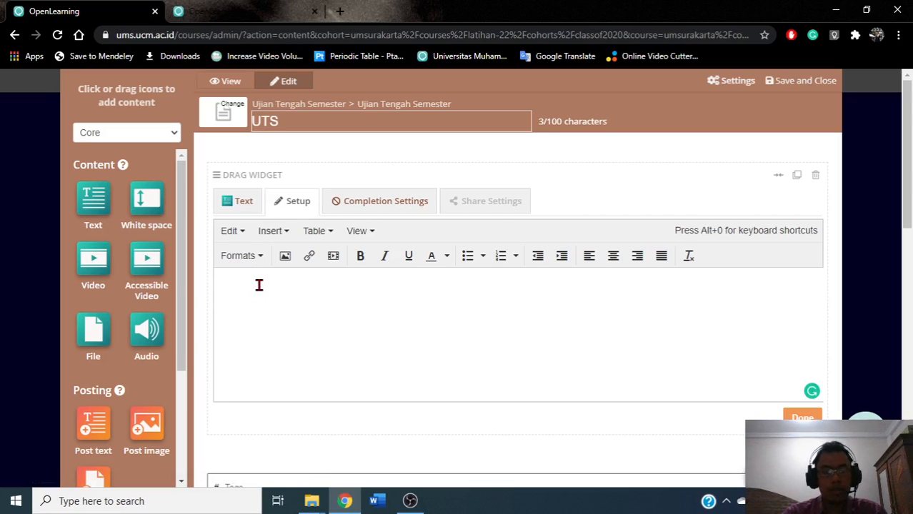
pyautogui.write('Mata Kuliah')
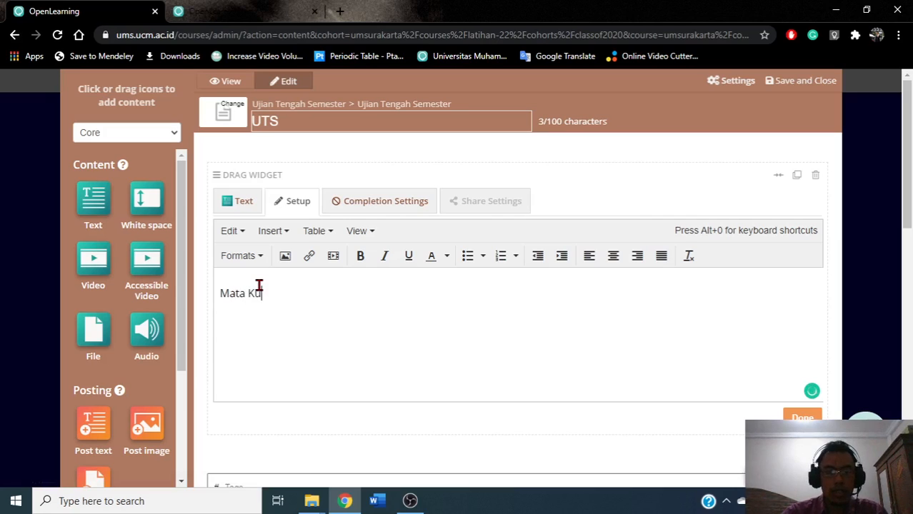
pyautogui.press('BackSpace')
pyautogui.press('BackSpace')
pyautogui.press('BackSpace')
pyautogui.press('BackSpace')
pyautogui.write('liah ')
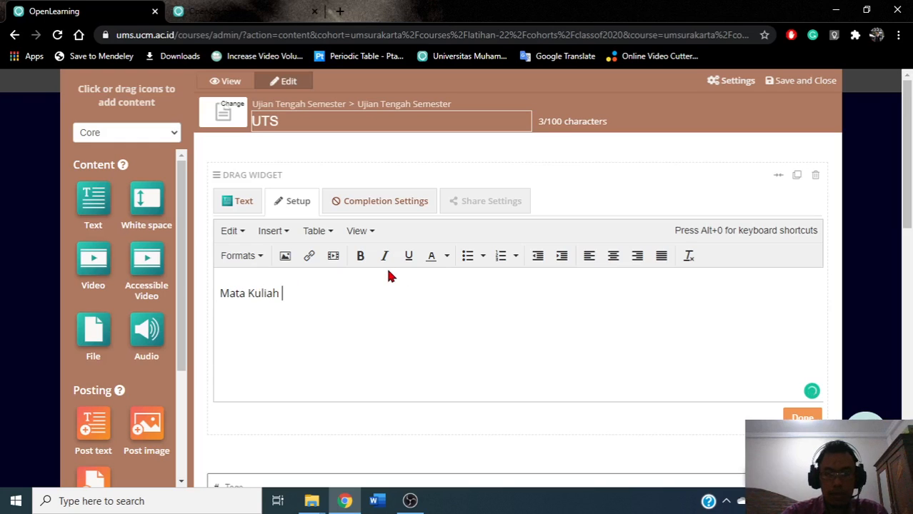
pyautogui.write(': .....')
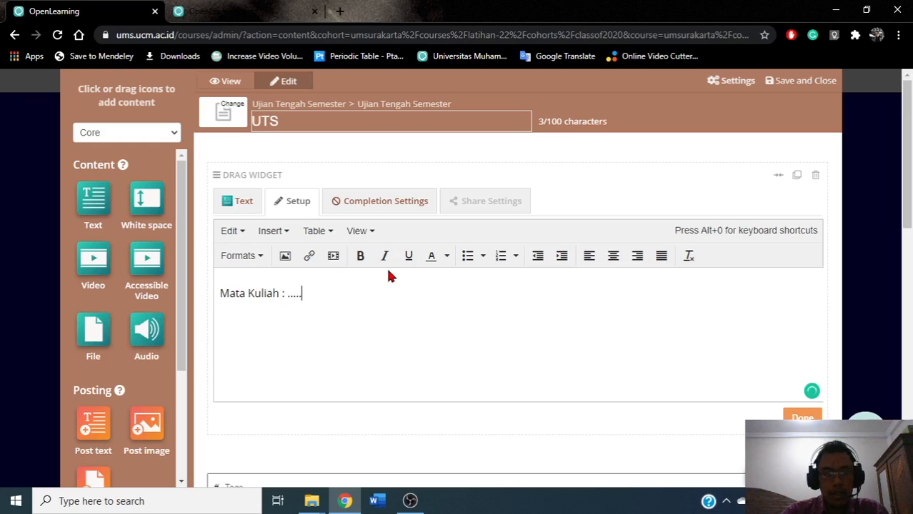
pyautogui.press('Return')
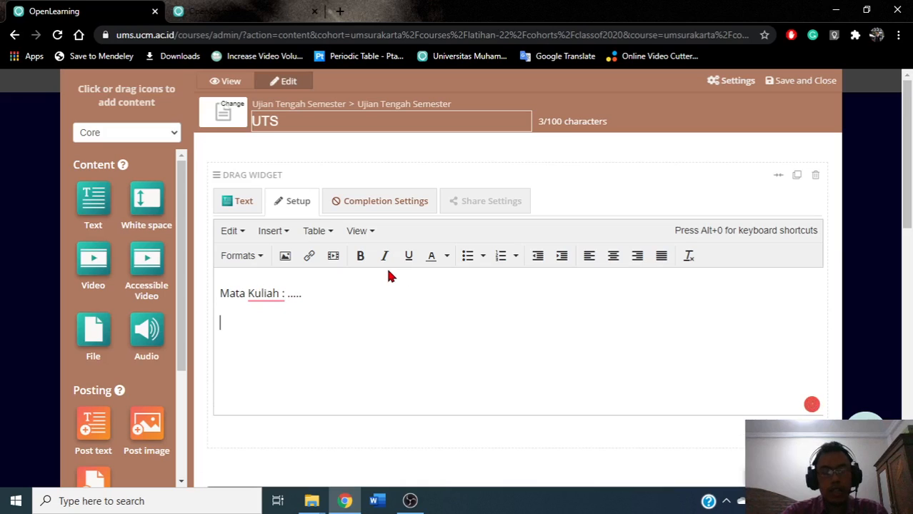
pyautogui.write('Pengam')
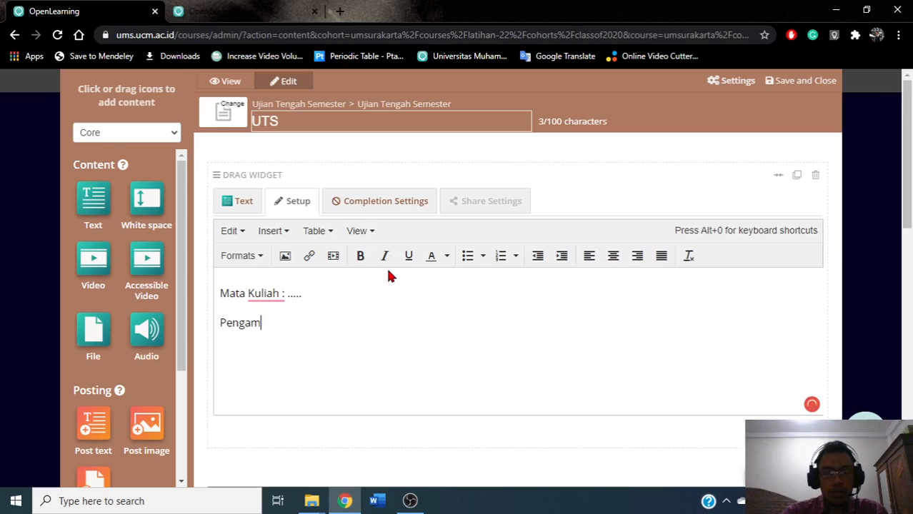
pyautogui.write('pu :')
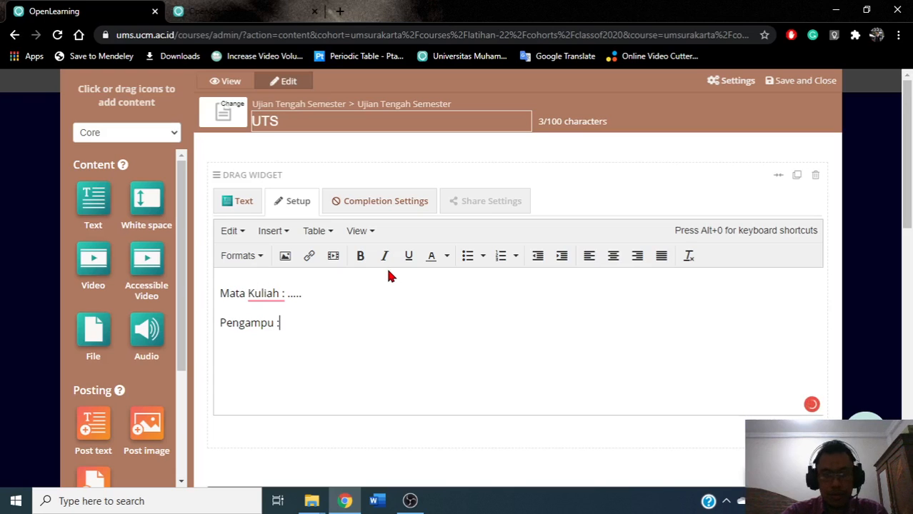
pyautogui.write(' ..')
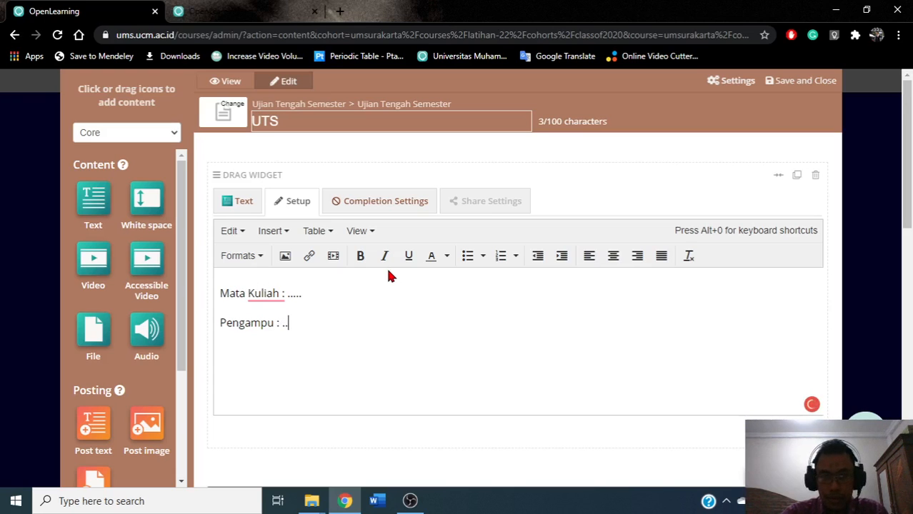
pyautogui.write('.....')
pyautogui.press('Return')
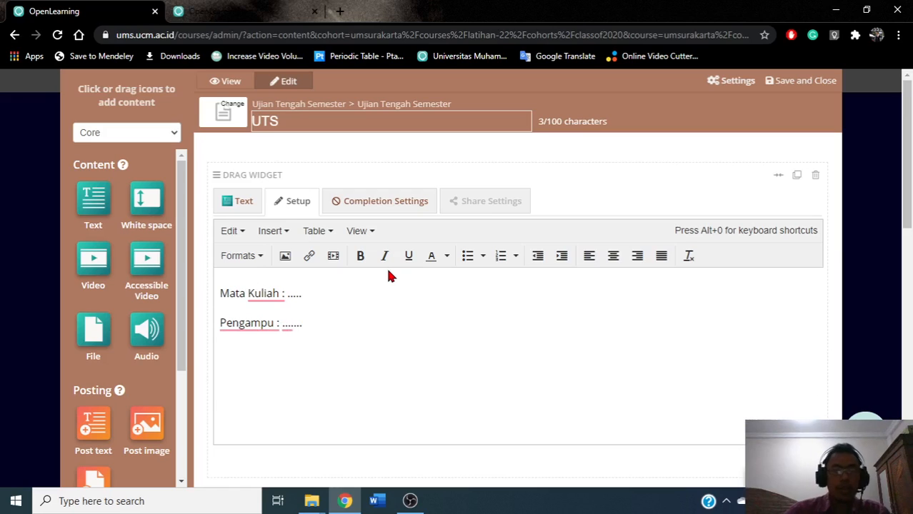
# - Add lines 'Durasi : 120 menit', 'Tanggal : Rabu, 4 November 2020' and 'Waktu : 10.00 - 12.00 WIB'
pyautogui.write('D')
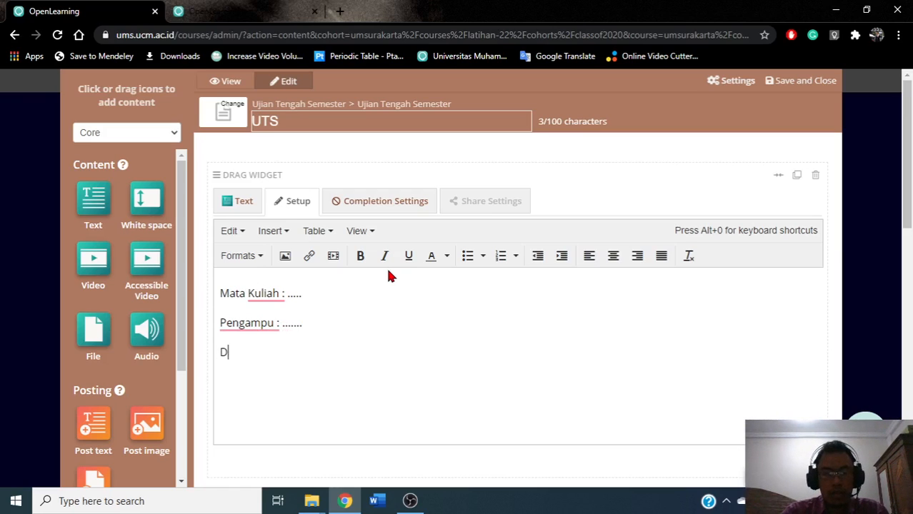
pyautogui.write('urasi : ')
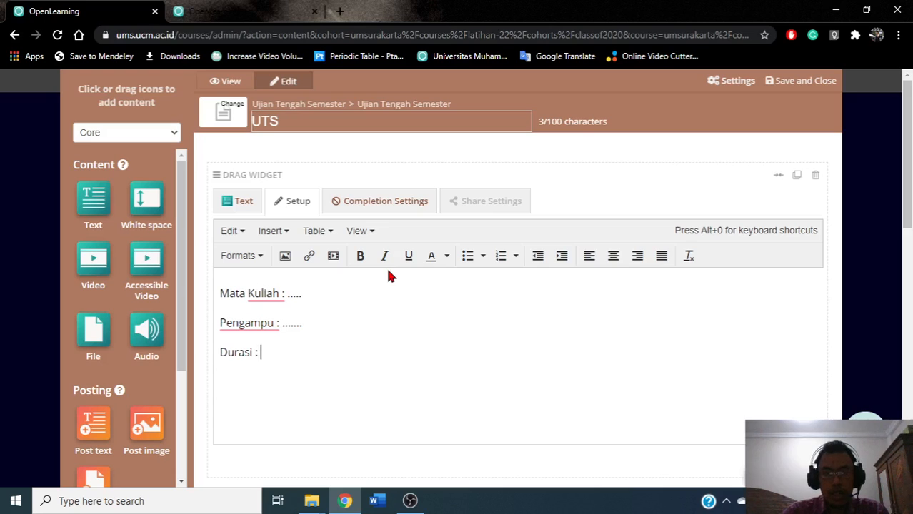
pyautogui.write('120 me')
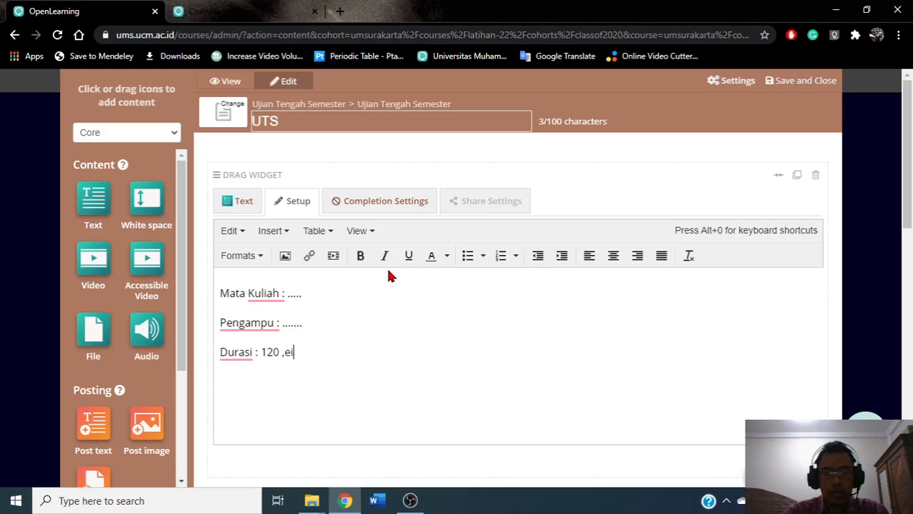
pyautogui.press('BackSpace')
pyautogui.press('BackSpace')
pyautogui.write('mwnit')
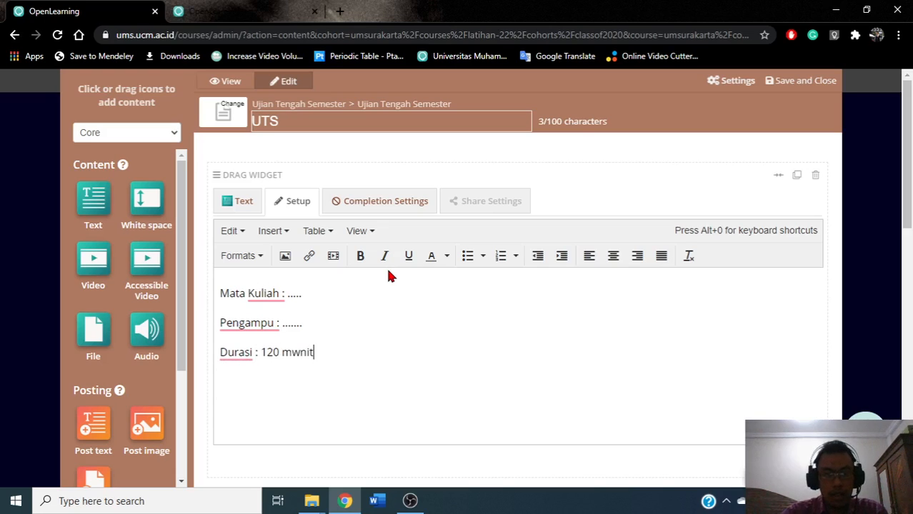
pyautogui.press('BackSpace')
pyautogui.press('BackSpace')
pyautogui.press('BackSpace')
pyautogui.press('BackSpace')
pyautogui.write('enit')
pyautogui.press('Return')
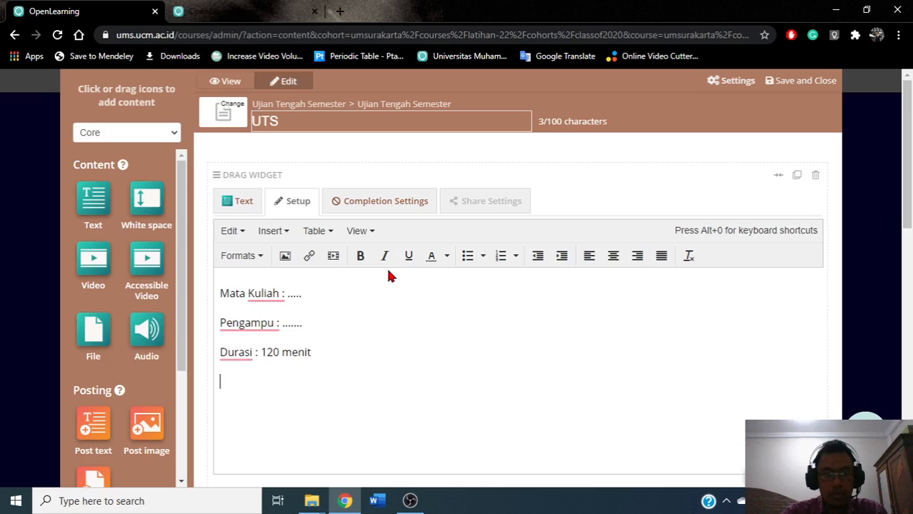
pyautogui.write('Ta')
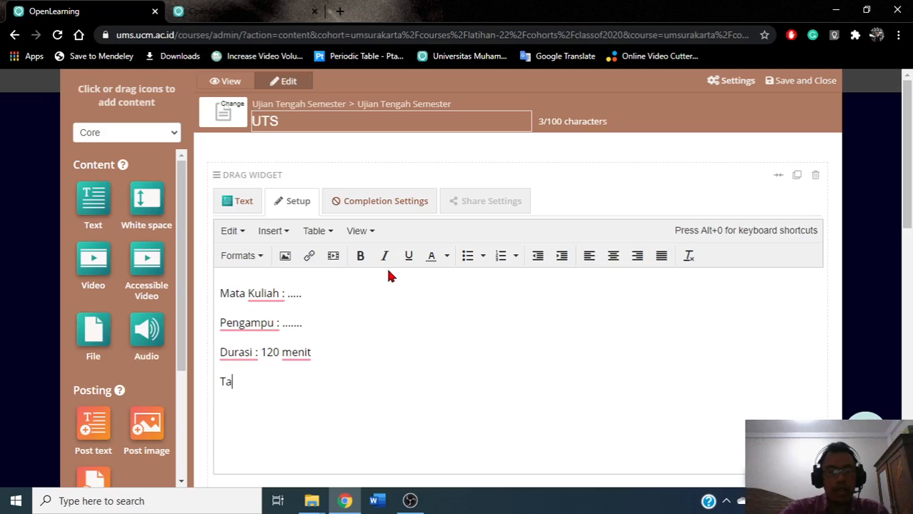
pyautogui.write('nggal : ')
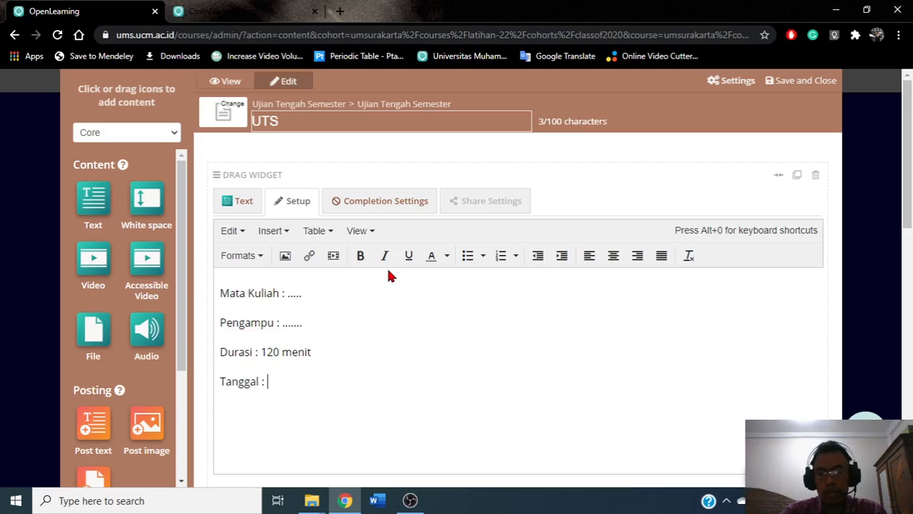
pyautogui.write('Rabu, ')
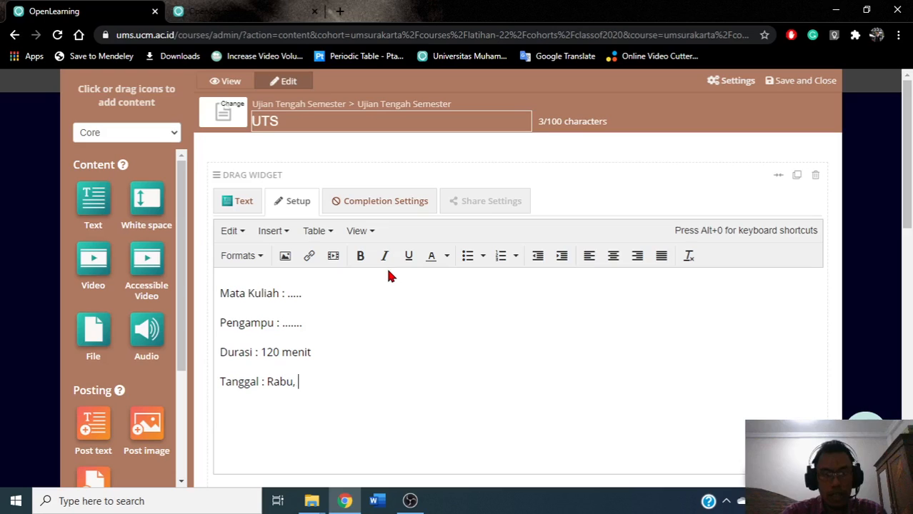
pyautogui.write('4 Nivemb')
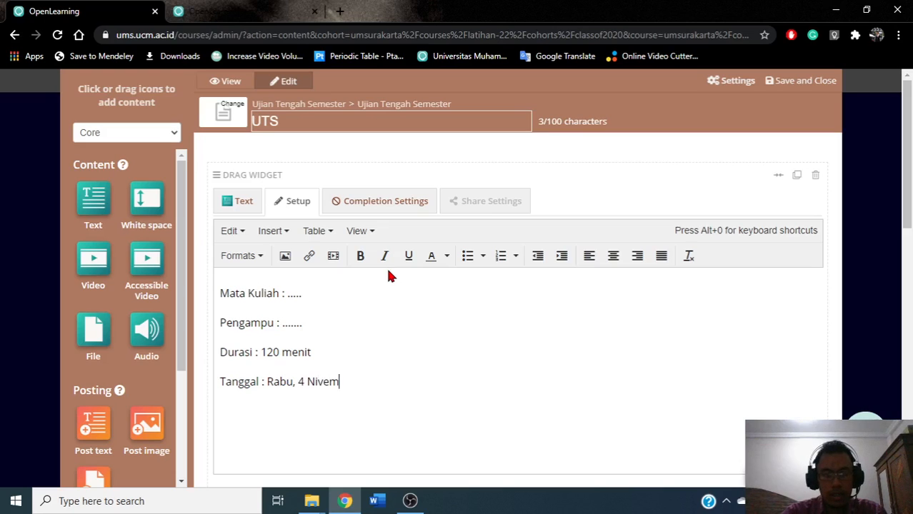
pyautogui.press('BackSpace')
pyautogui.press('BackSpace')
pyautogui.press('BackSpace')
pyautogui.press('BackSpace')
pyautogui.press('BackSpace')
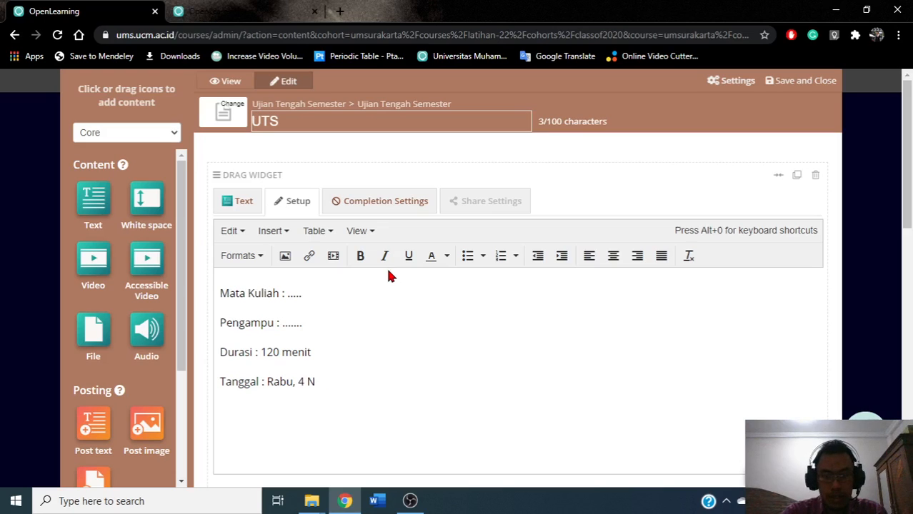
pyautogui.write('ovember ')
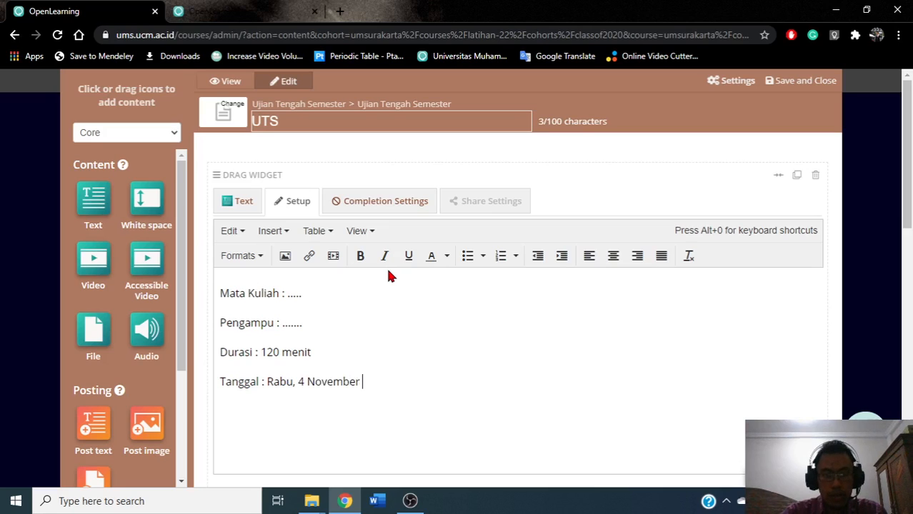
pyautogui.write('2020')
pyautogui.press('Return')
pyautogui.write('Wak')
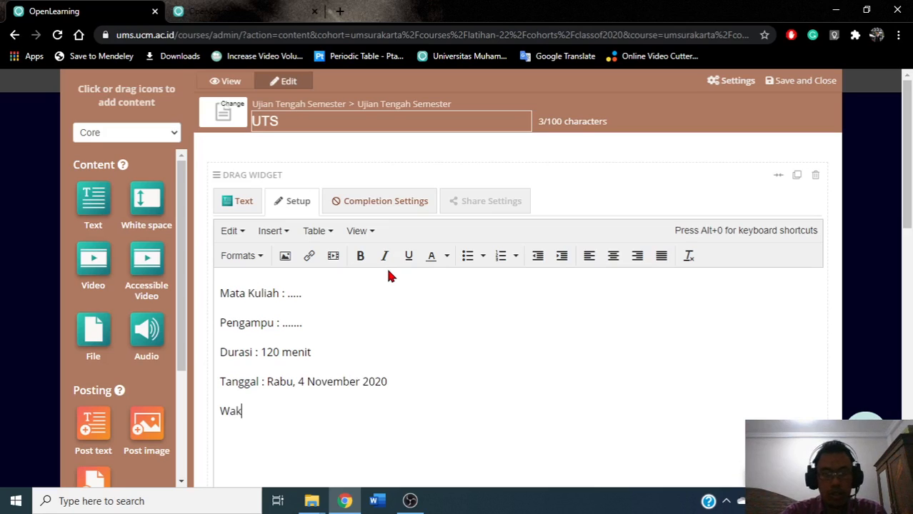
pyautogui.write('tu :')
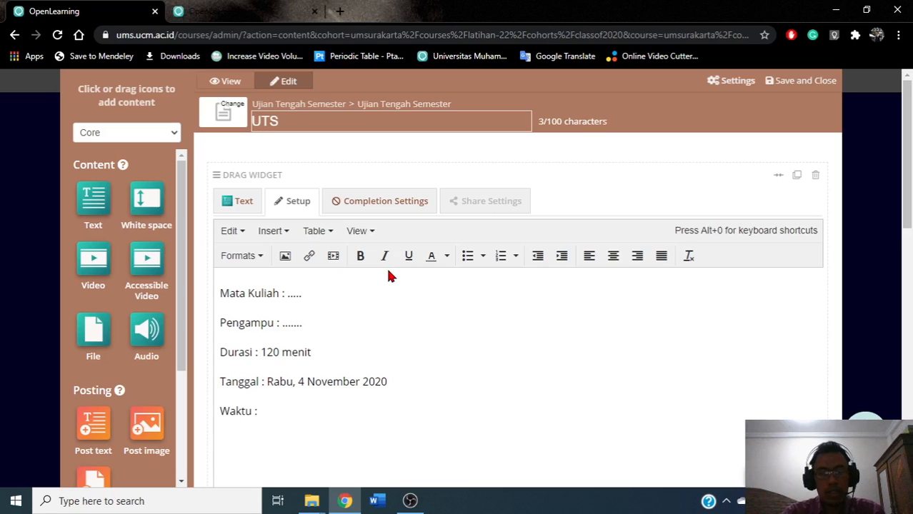
pyautogui.write(' 10.00')
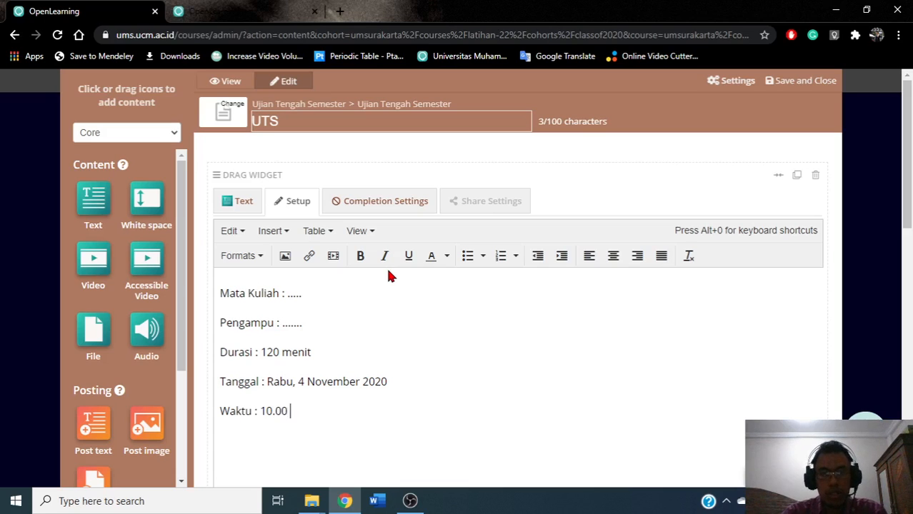
pyautogui.write(' - 12.00 WIB')
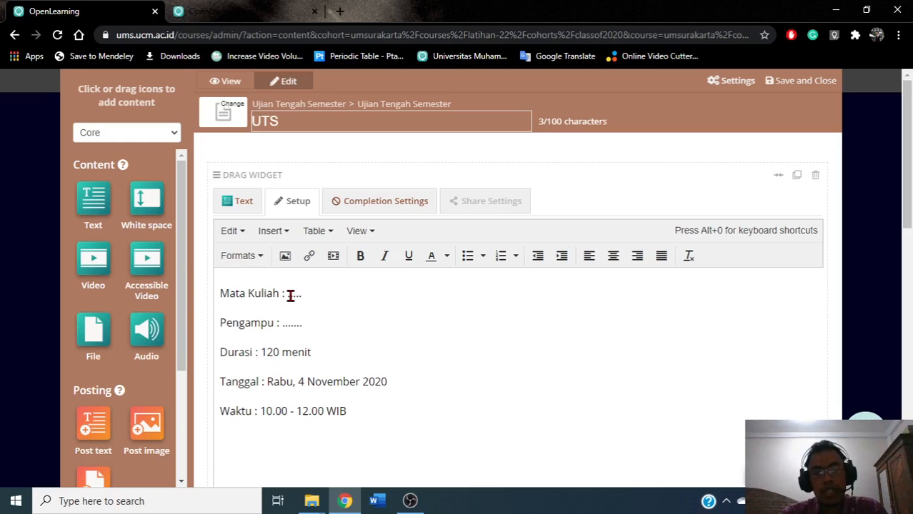
pyautogui.scroll(-1, 290, 296)
pyautogui.scroll(1, 290, 295)
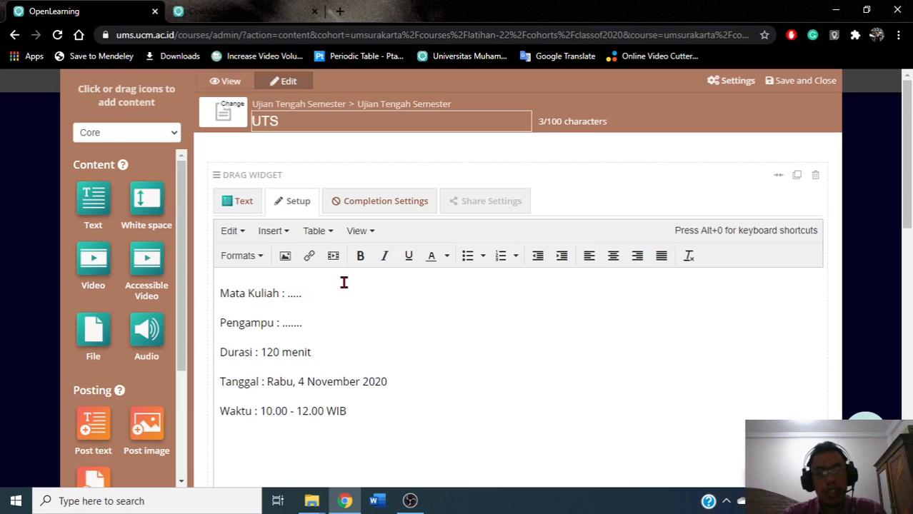
pyautogui.scroll(-1, 343, 282)
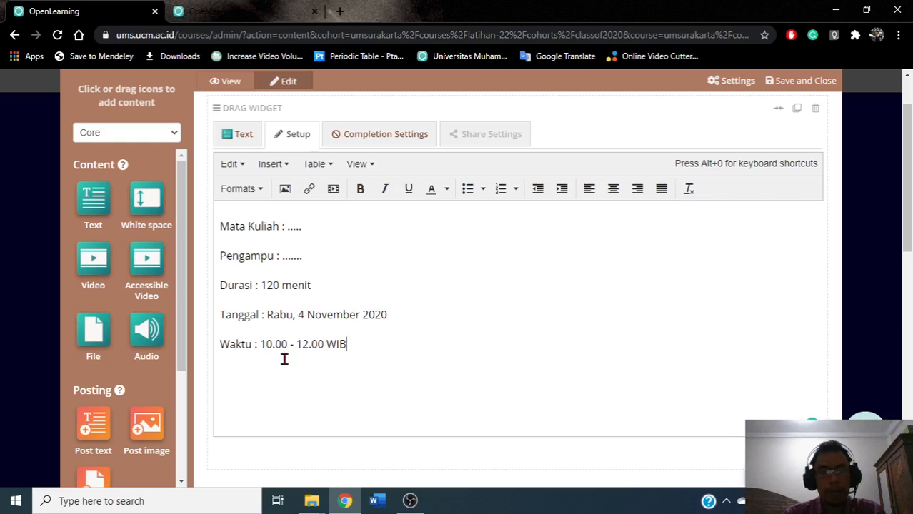
# - Add a 'Petunjuk:' line under the Waktu line, followed by an empty line
pyautogui.press('Return')
pyautogui.write('Pe')
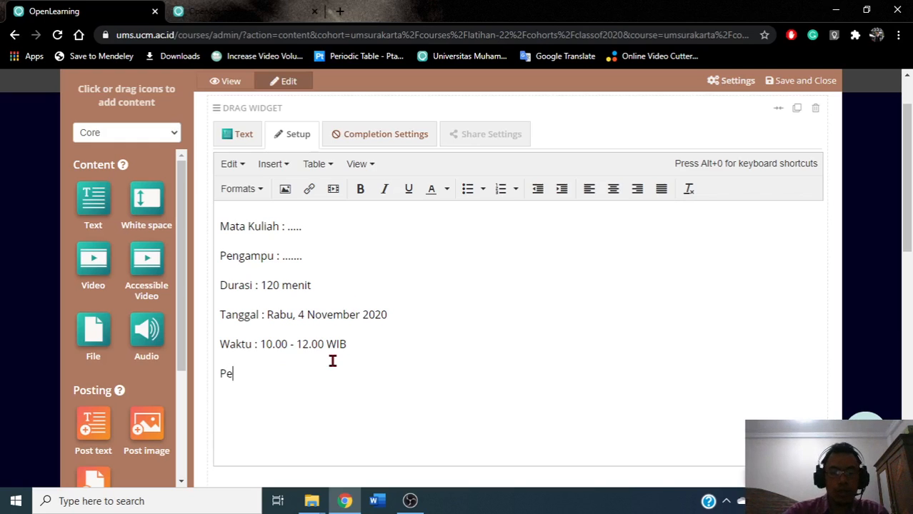
pyautogui.write('tunjuk:')
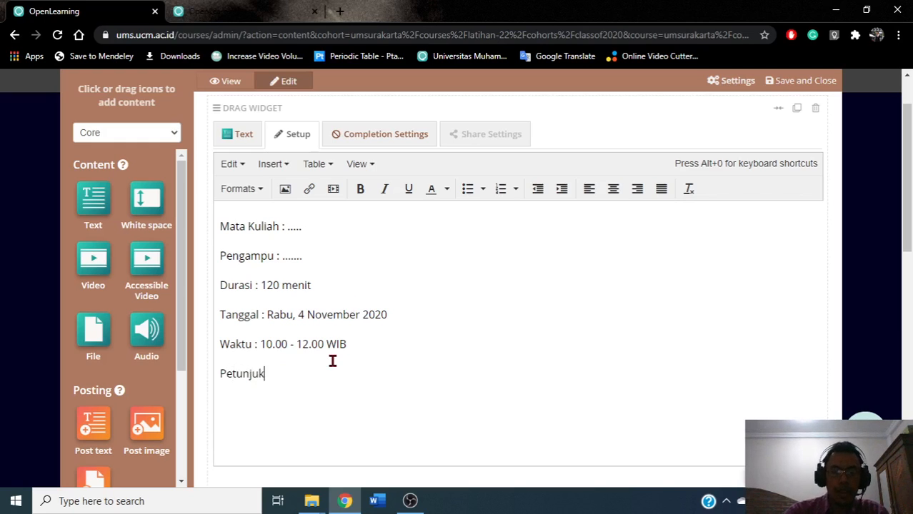
pyautogui.press('Return')
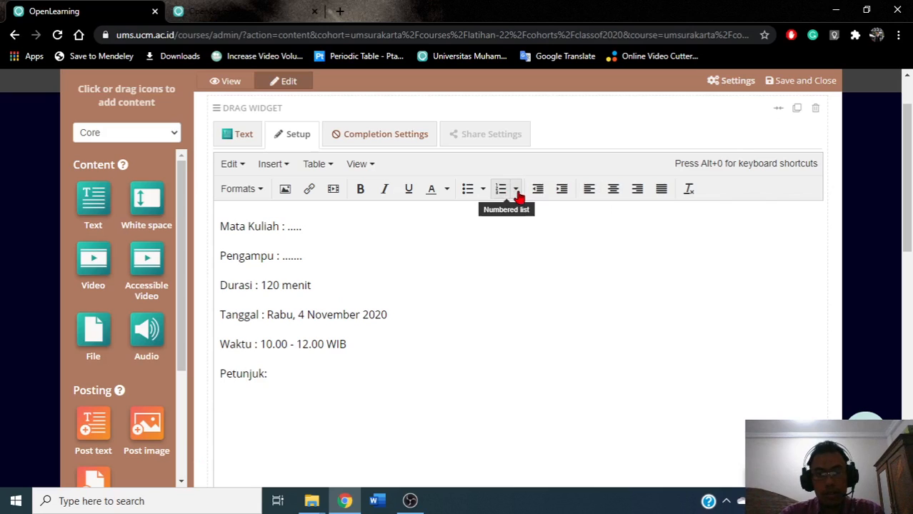
# - Start a default numbered list with first item 'Kerjakan ....'
pyautogui.click(516, 191)
pyautogui.click(503, 190)
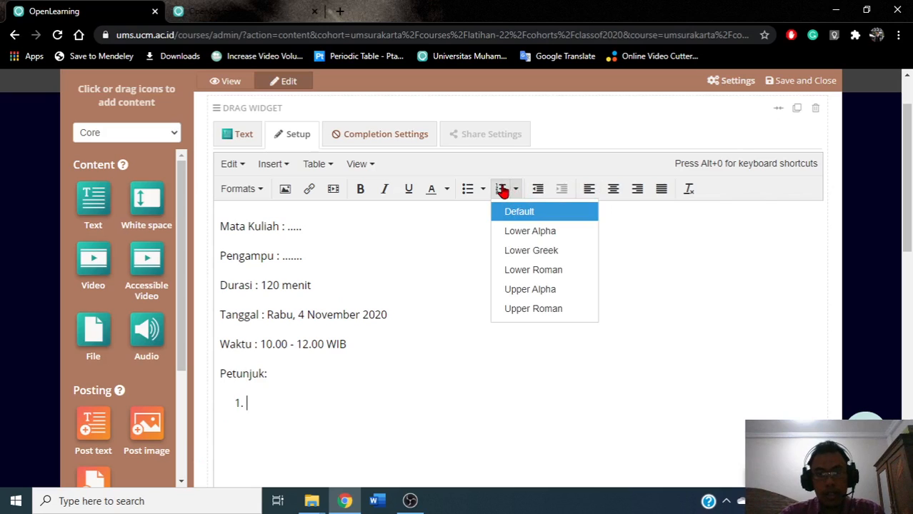
pyautogui.click(300, 397)
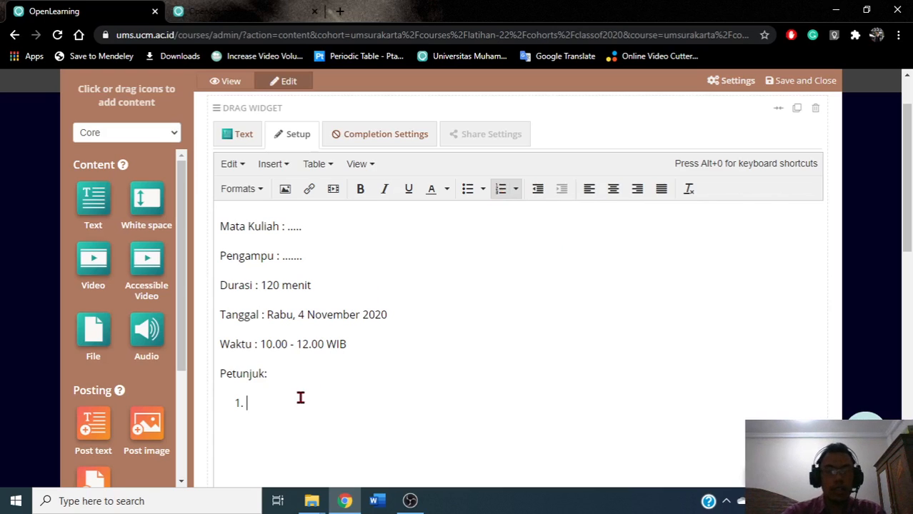
pyautogui.write('Ketjak')
pyautogui.press('BackSpace')
pyautogui.press('BackSpace')
pyautogui.press('BackSpace')
pyautogui.press('BackSpace')
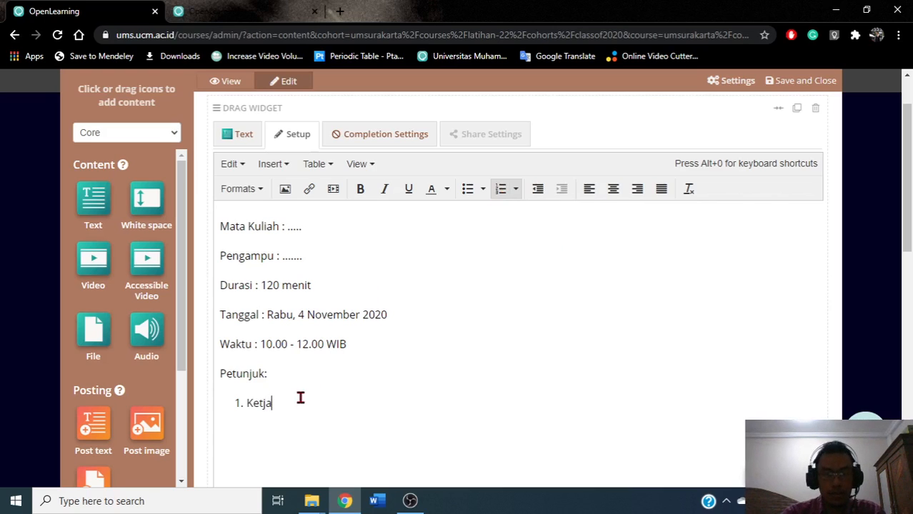
pyautogui.write('rjakan')
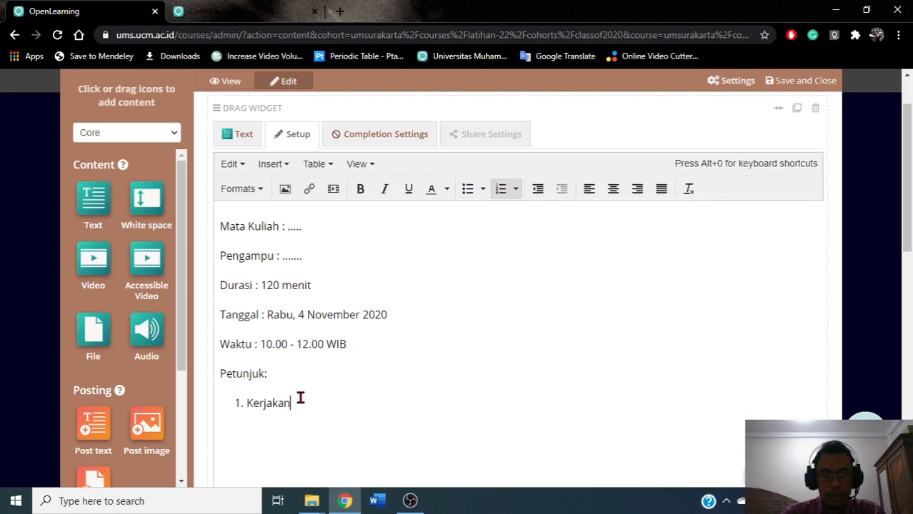
pyautogui.write(' ....')
pyautogui.press('Return')
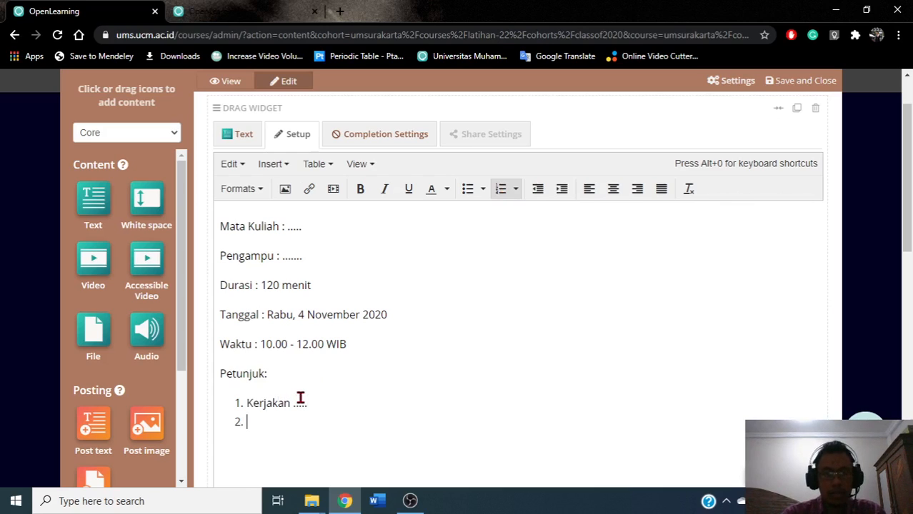
# - Add items 'kumpulkan dalam bentuk PDF scanned' and 'format nama : NIM_NAMA_UTS_Mata Kuliah'
pyautogui.write('kumpulkan dala')
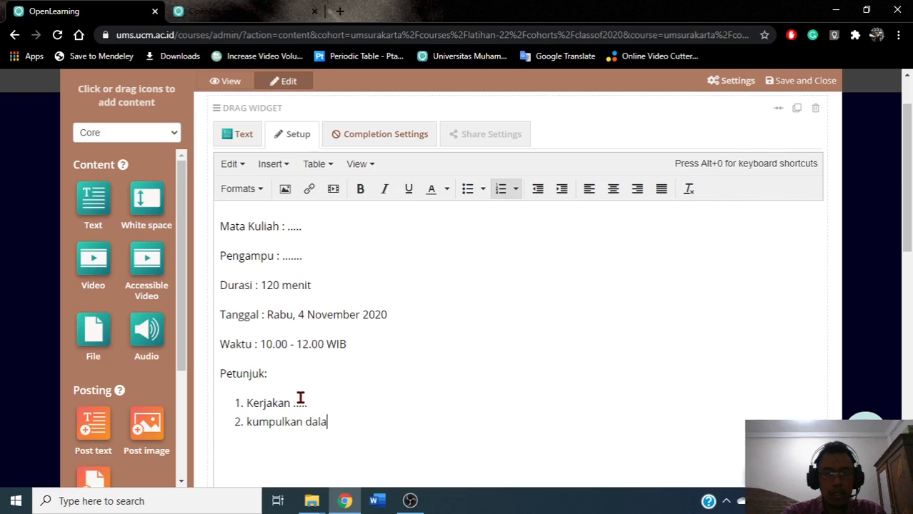
pyautogui.write('m bentuk PDF')
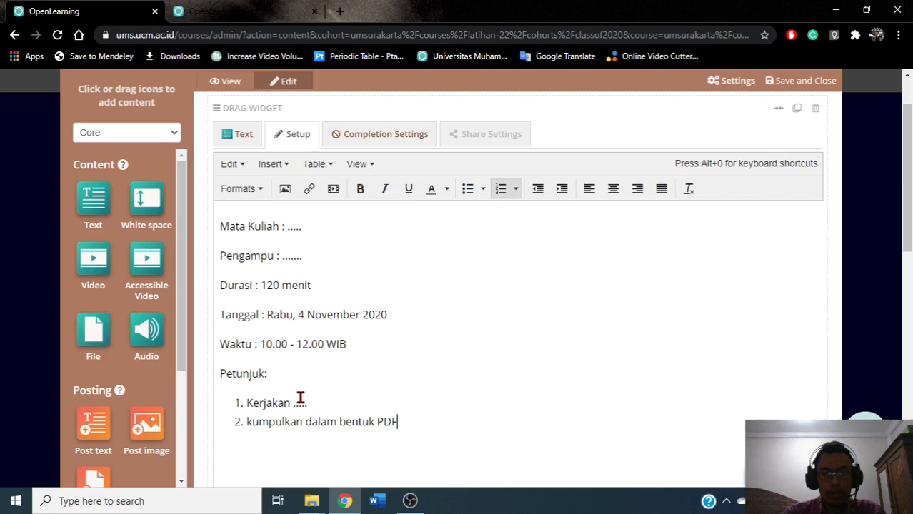
pyautogui.write(' scanned')
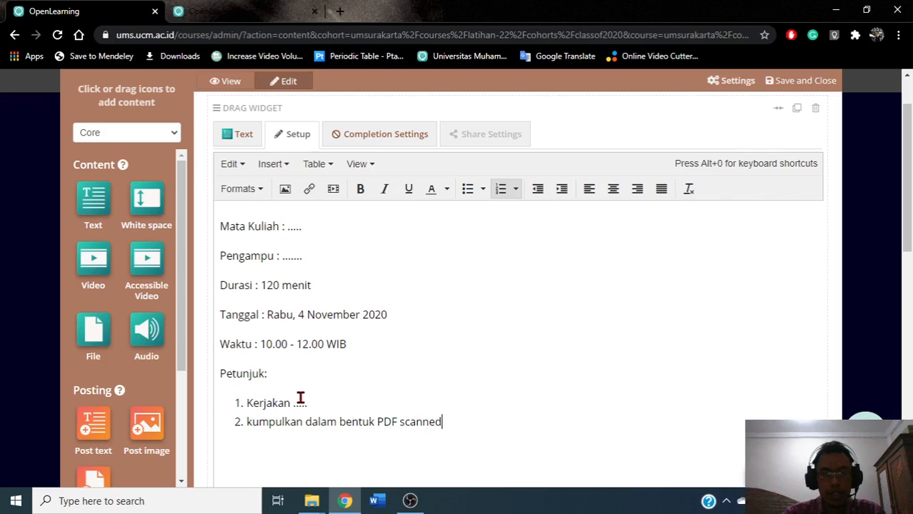
pyautogui.press('Return')
pyautogui.write('fo')
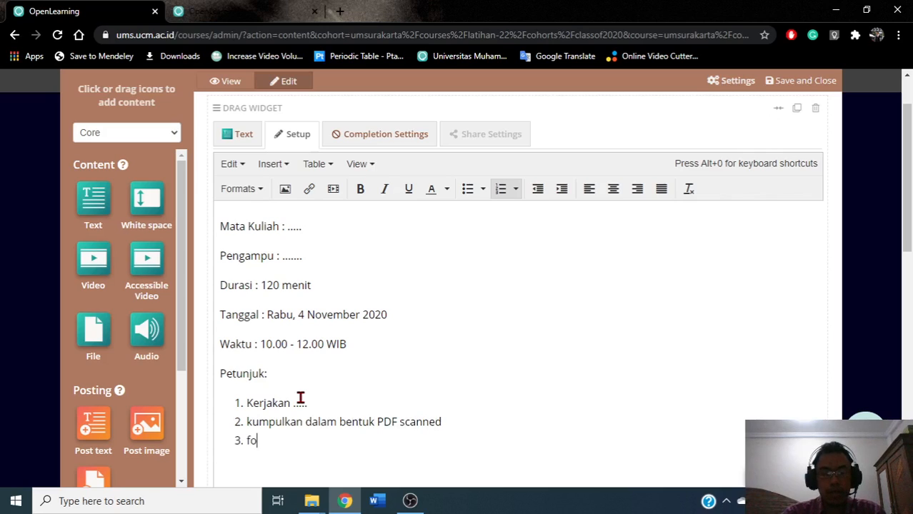
pyautogui.write('rmat nama')
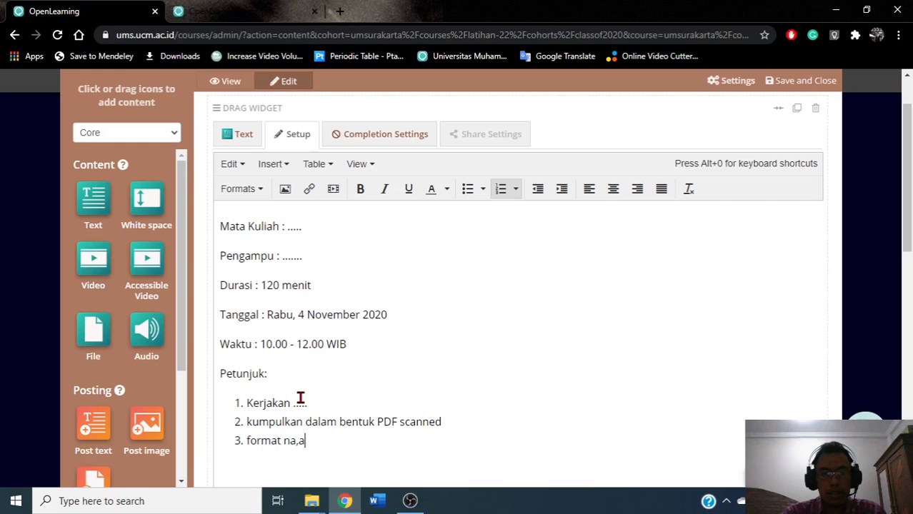
pyautogui.press('BackSpace')
pyautogui.write('ma :')
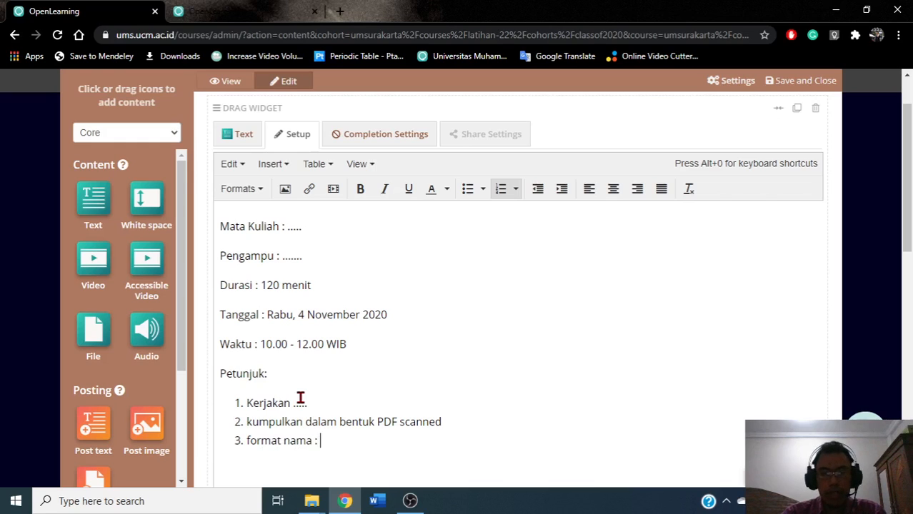
pyautogui.write(' NIM')
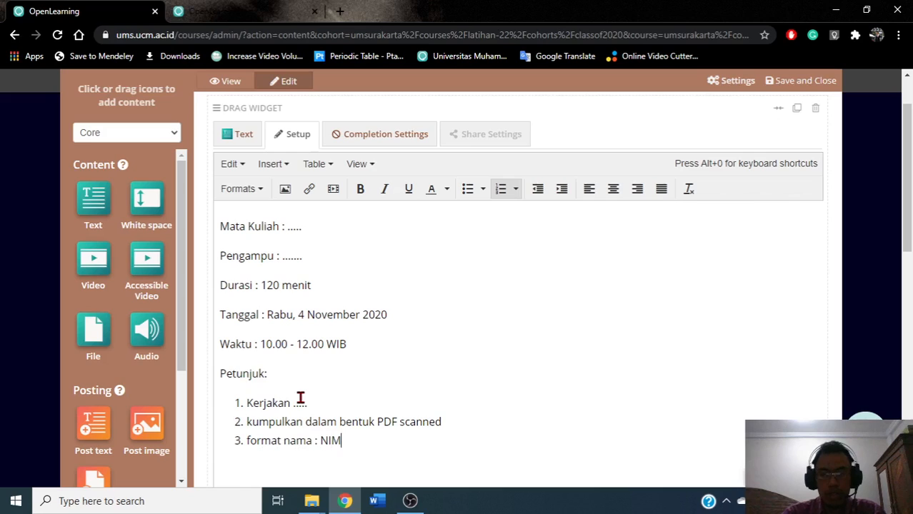
pyautogui.write('_')
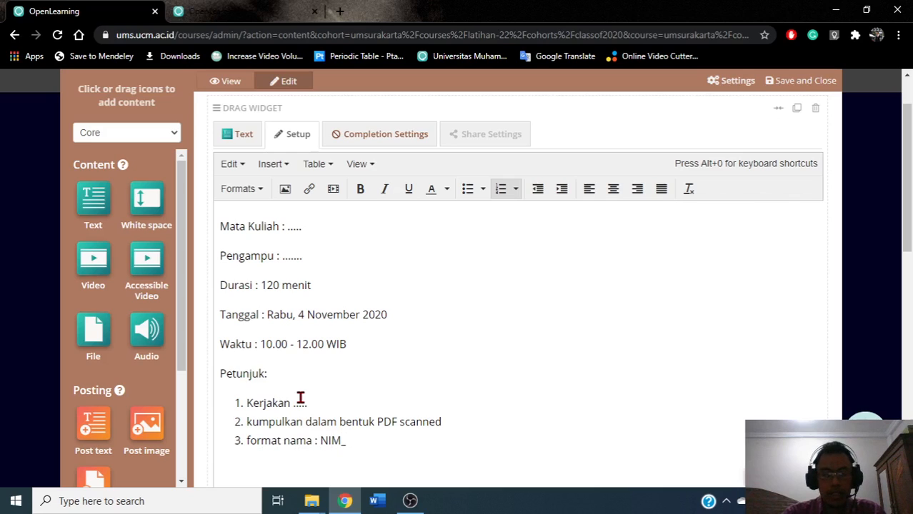
pyautogui.write('M')
pyautogui.press('BackSpace')
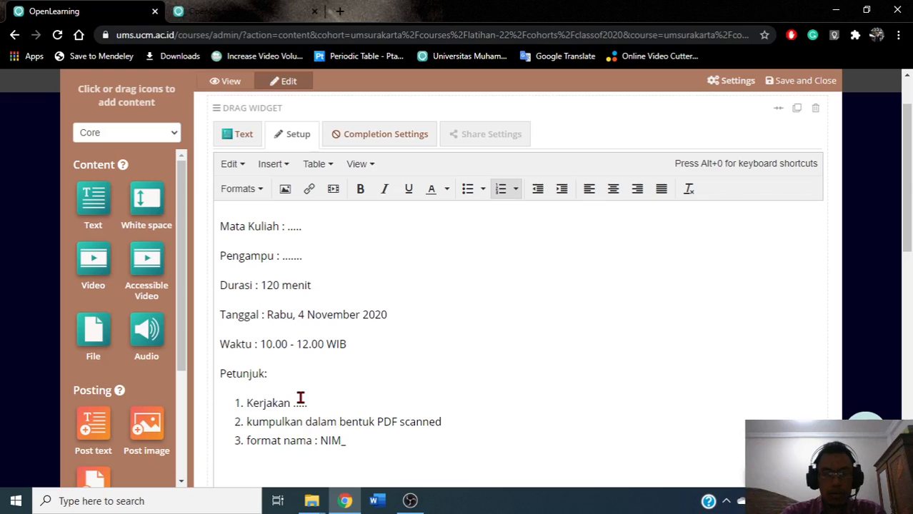
pyautogui.write('NAMA_')
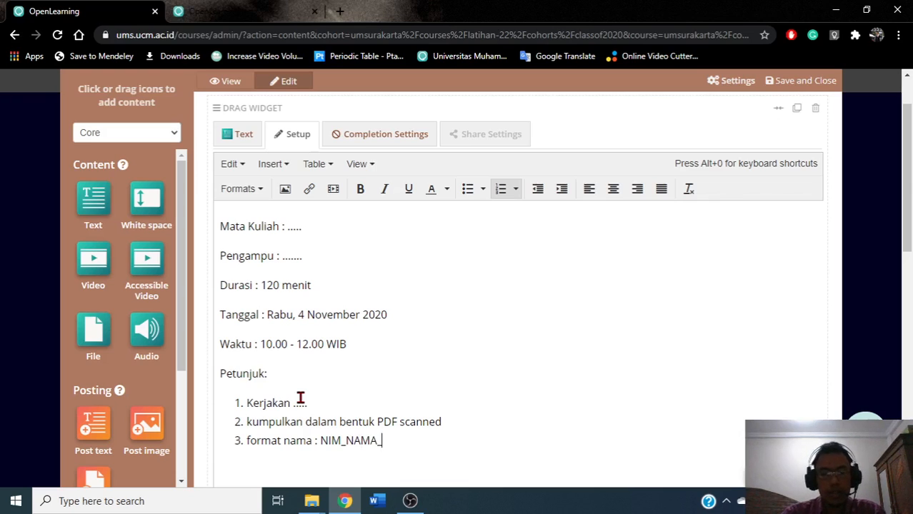
pyautogui.write('UTS')
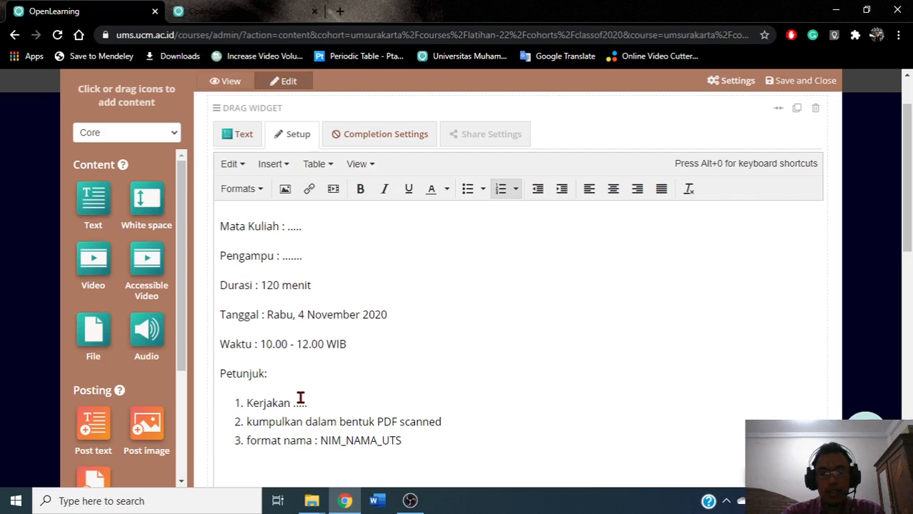
pyautogui.write('_Mata Kuliah')
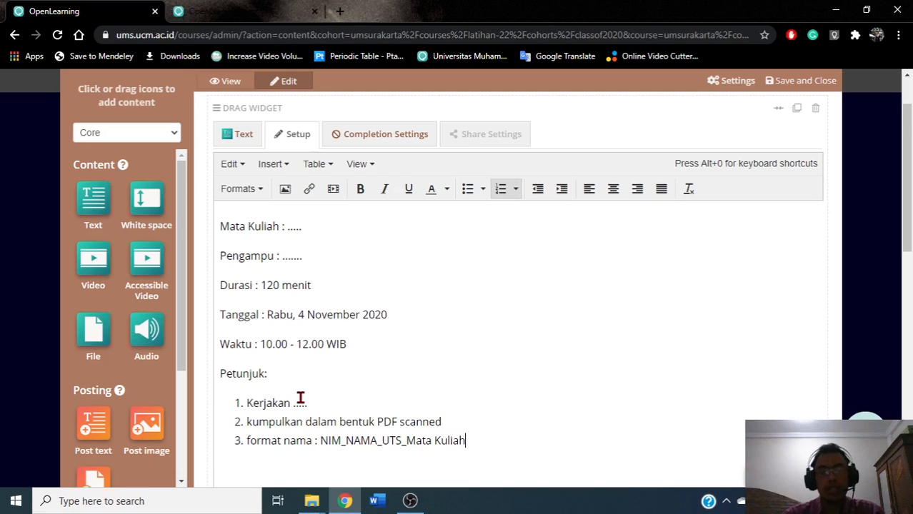
pyautogui.scroll(-1, 349, 416)
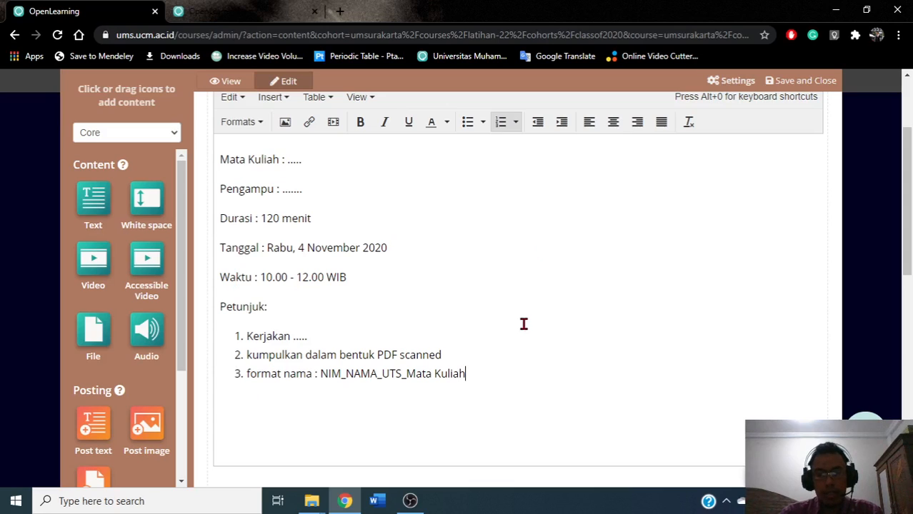
pyautogui.press('Return')
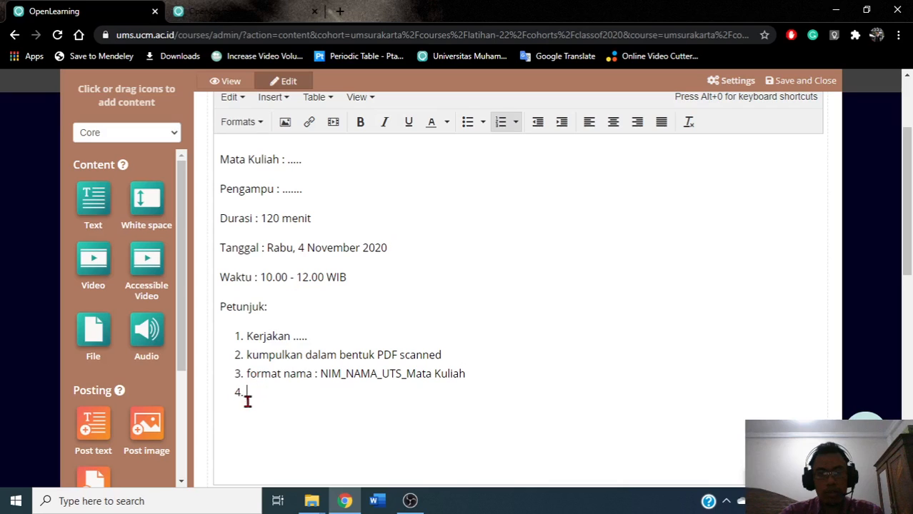
# - Turn the empty fourth item into plain text reading 'Soal dapat diunduh pada link dibawah ini:'
pyautogui.click(500, 127)
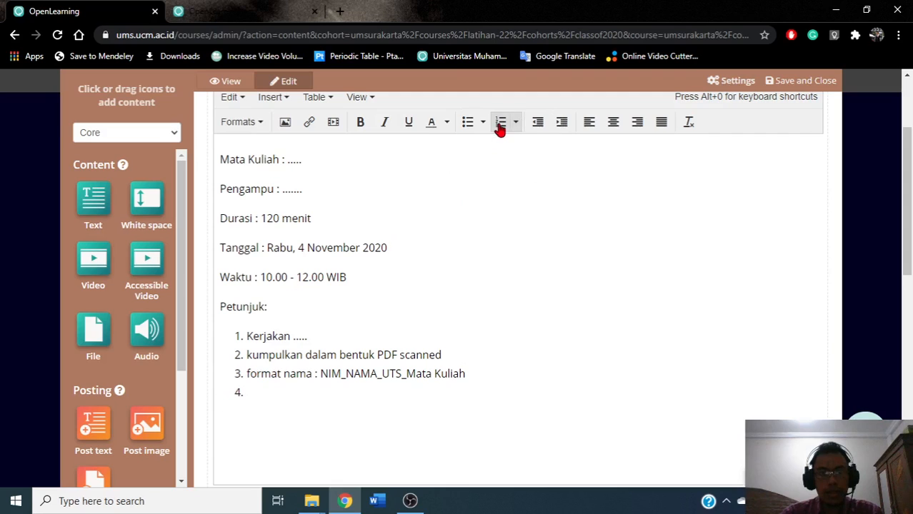
pyautogui.scroll(-1, 473, 202)
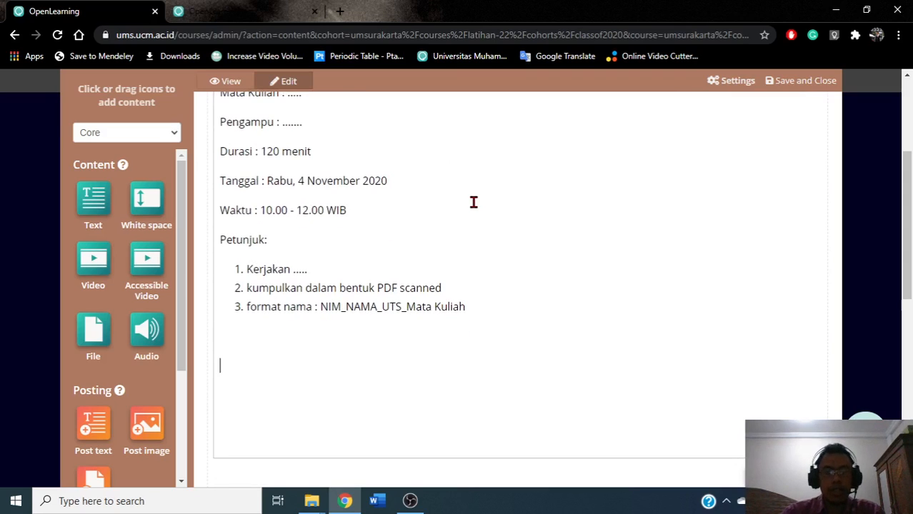
pyautogui.write('Soal dapat')
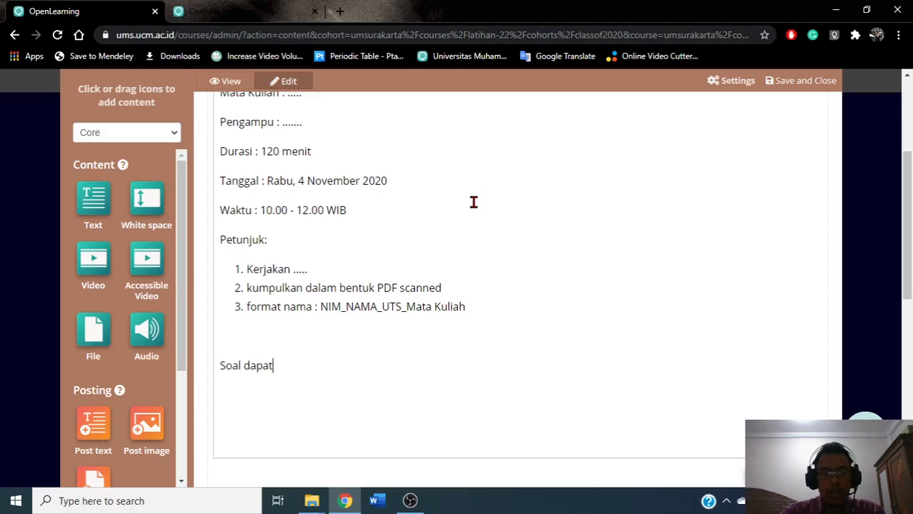
pyautogui.write(' f')
pyautogui.press('BackSpace')
pyautogui.write('di')
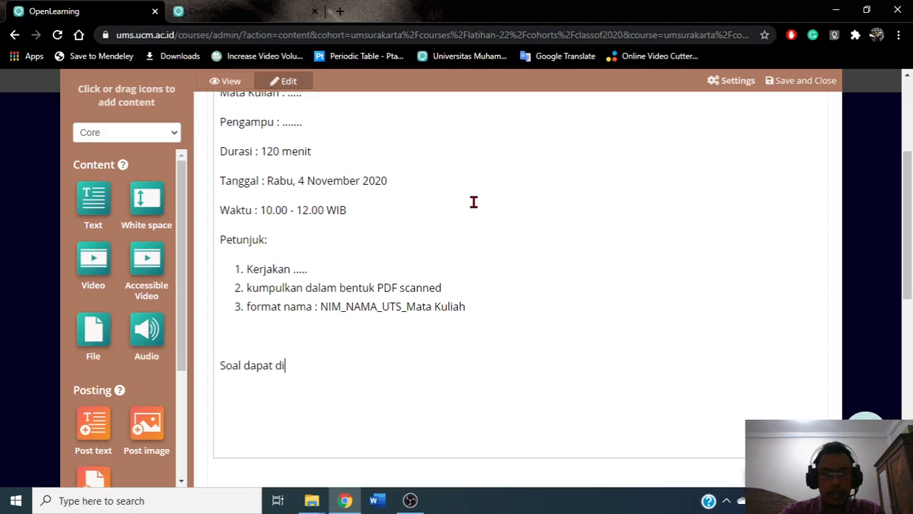
pyautogui.write('unduh ')
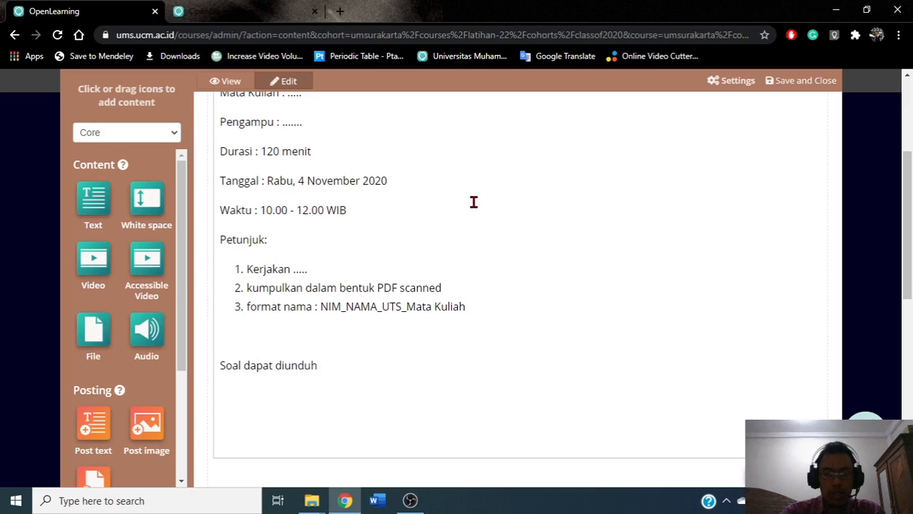
pyautogui.write('pada link ')
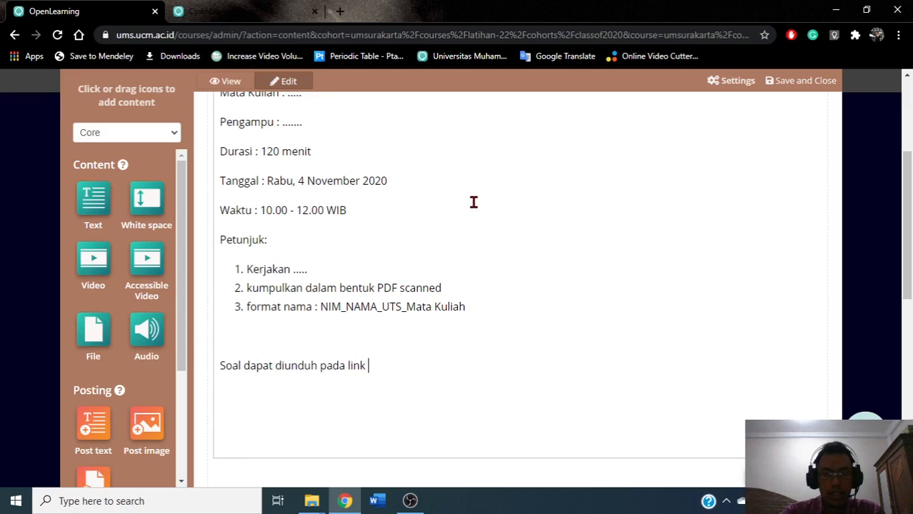
pyautogui.write('dibawah ini')
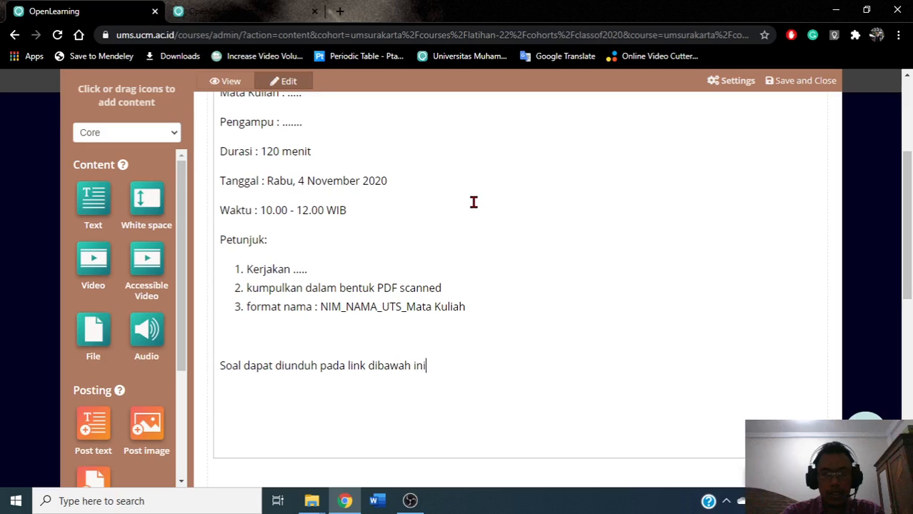
pyautogui.write(':')
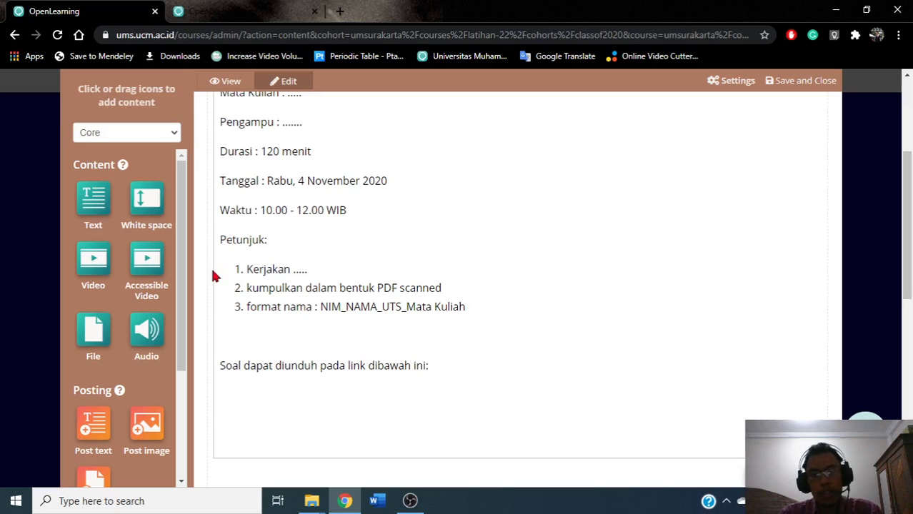
# - Close the text widget's editor with Done so the instructions show as page content
pyautogui.scroll(1, 327, 203)
pyautogui.scroll(1, 258, 146)
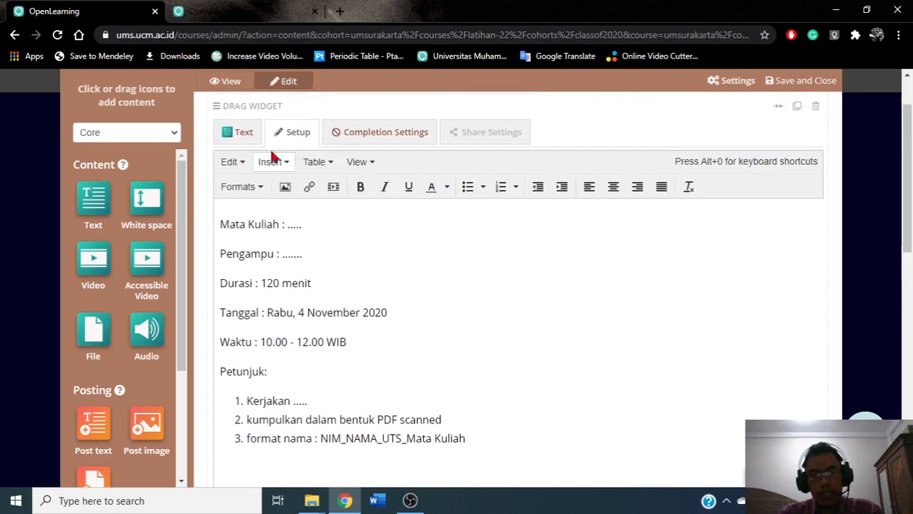
pyautogui.scroll(-1, 574, 241)
pyautogui.scroll(-3, 321, 217)
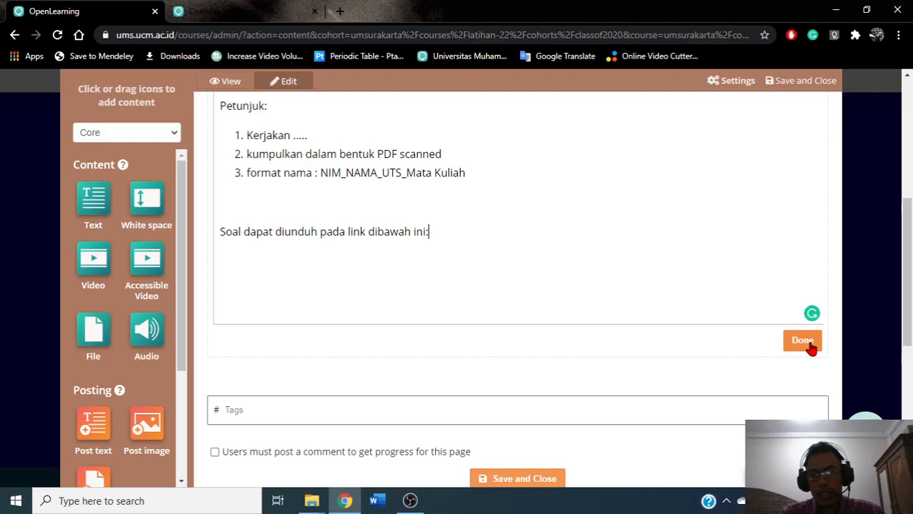
pyautogui.click(802, 341)
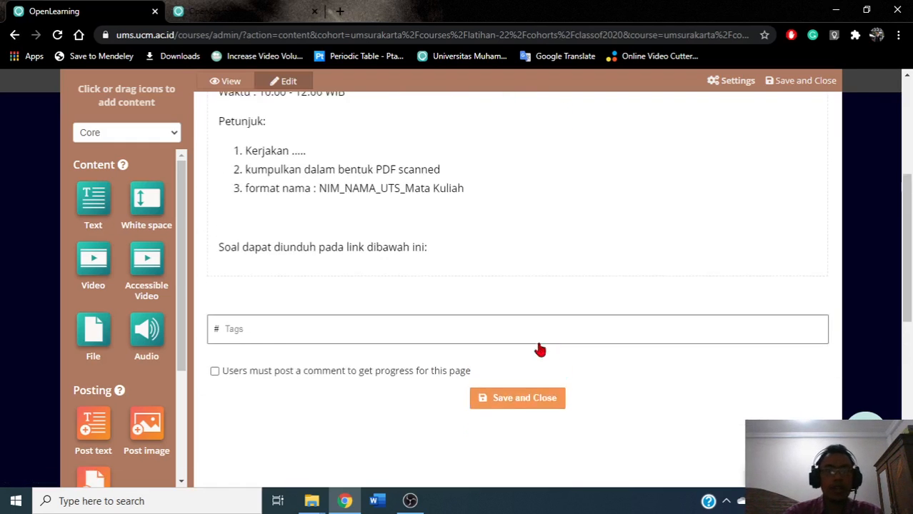
pyautogui.scroll(2, 515, 348)
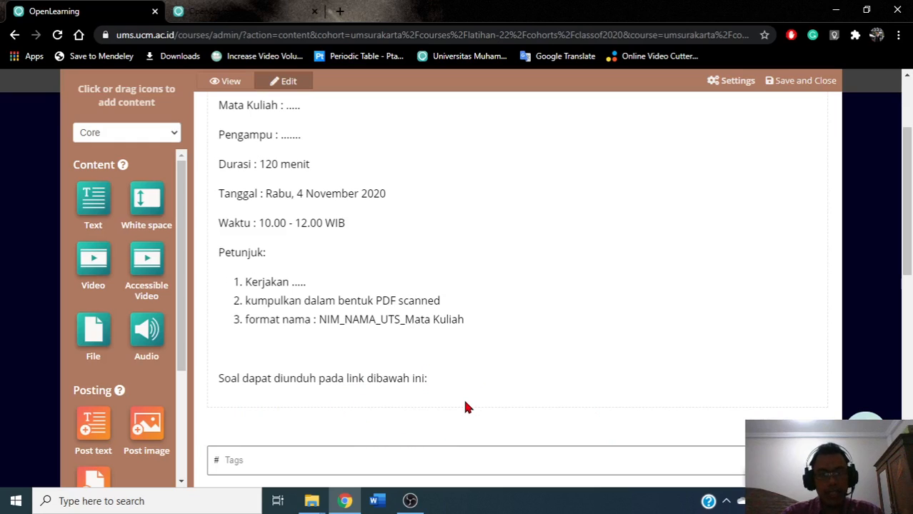
# - Add a File block beneath the 'Soal dapat diunduh pada link dibawah ini:' line
pyautogui.click(88, 333)
pyautogui.click(88, 333)
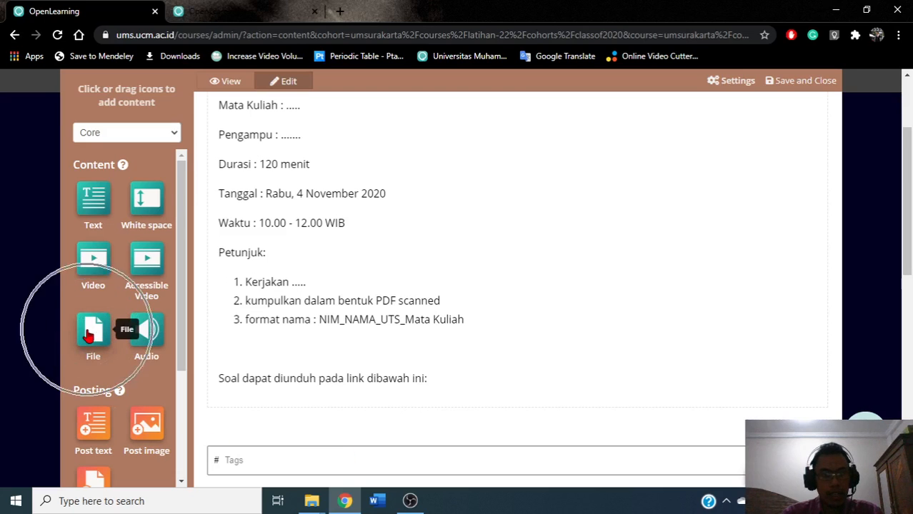
pyautogui.press('ctrl')
pyautogui.press('ctrl')
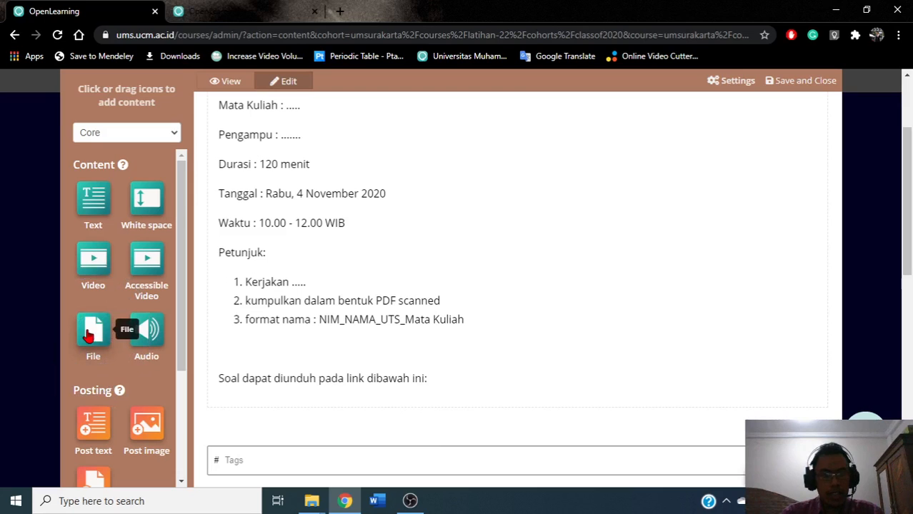
pyautogui.scroll(-3, 436, 265)
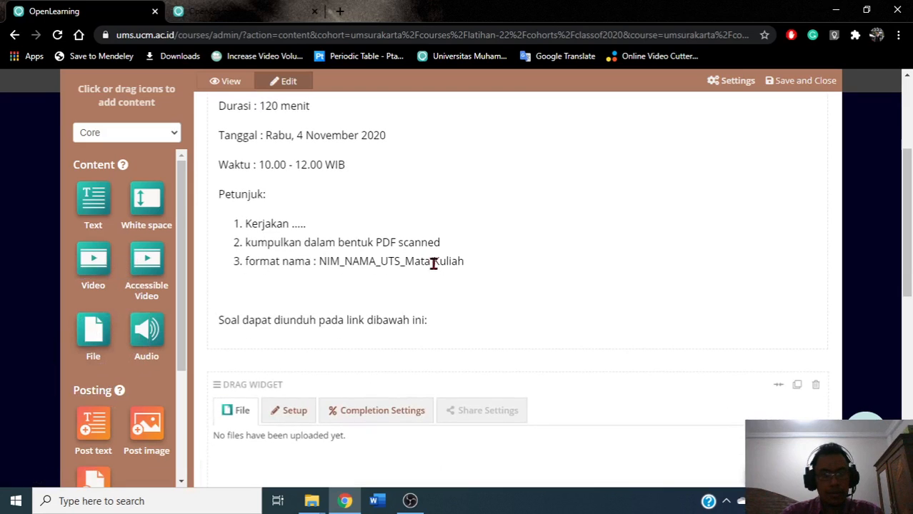
pyautogui.scroll(-2, 437, 267)
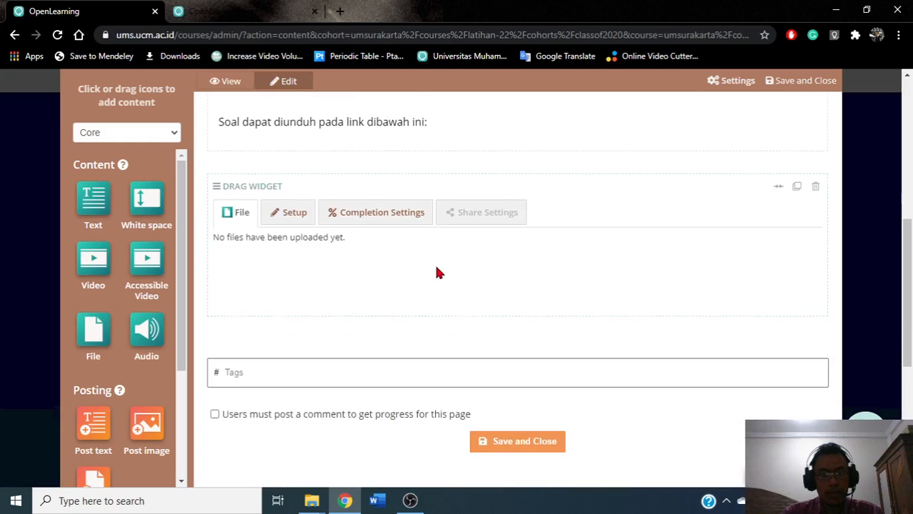
pyautogui.scroll(1, 433, 266)
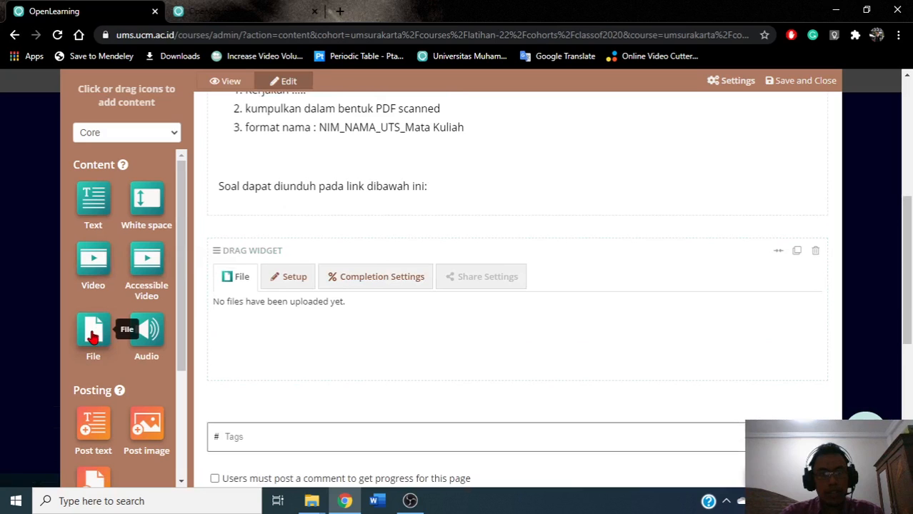
# - Delete the accidental second File block and confirm the deletion with OK
pyautogui.click(93, 336)
pyautogui.scroll(-3, 258, 264)
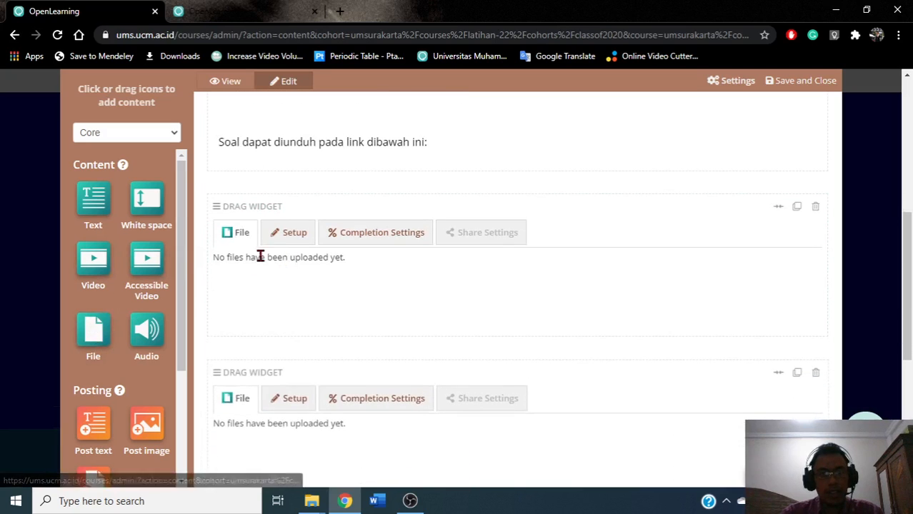
pyautogui.scroll(2, 238, 172)
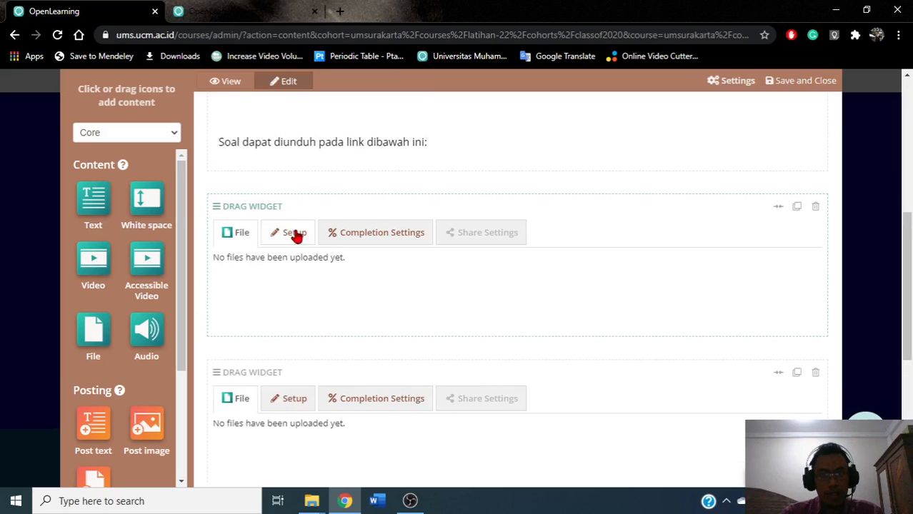
pyautogui.scroll(-1, 254, 246)
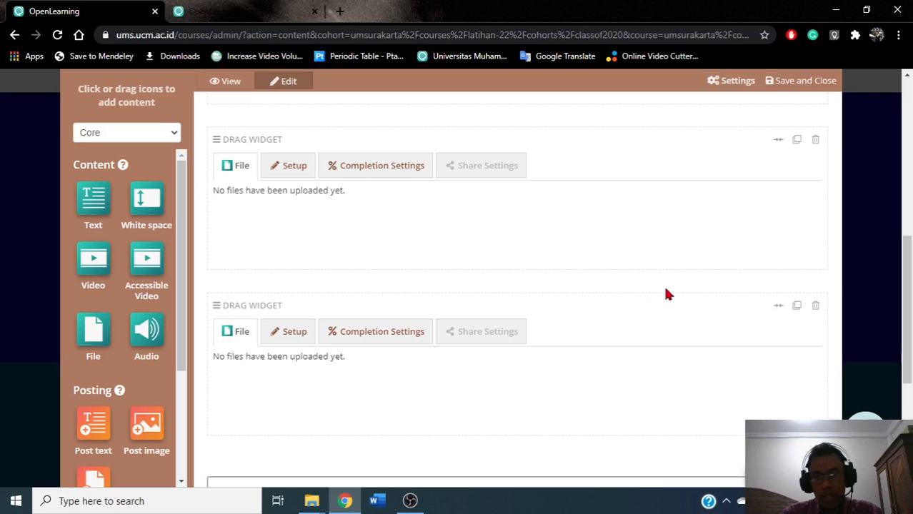
pyautogui.click(816, 316)
pyautogui.click(816, 315)
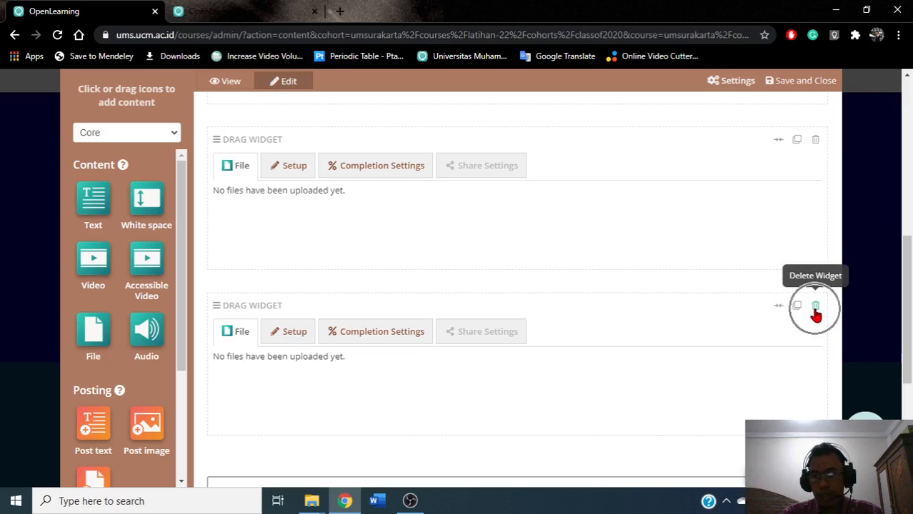
pyautogui.click(815, 308)
pyautogui.click(815, 308)
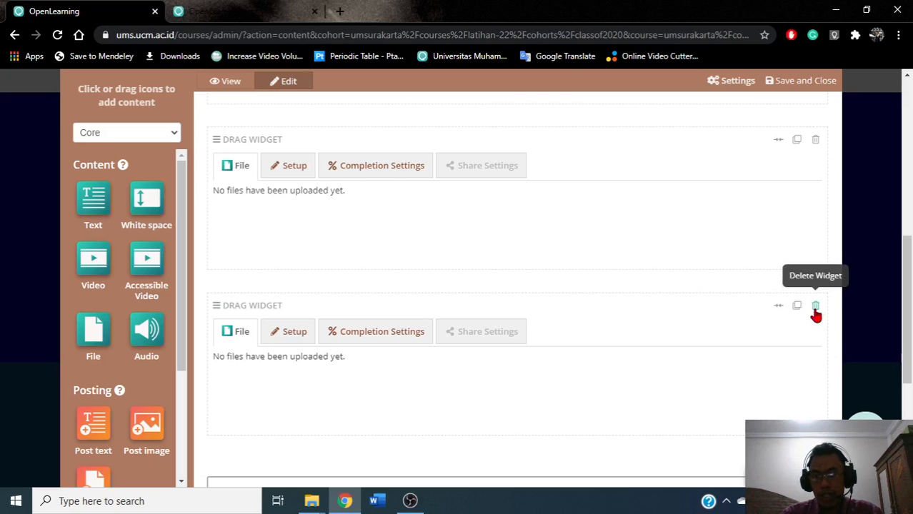
pyautogui.click(816, 315)
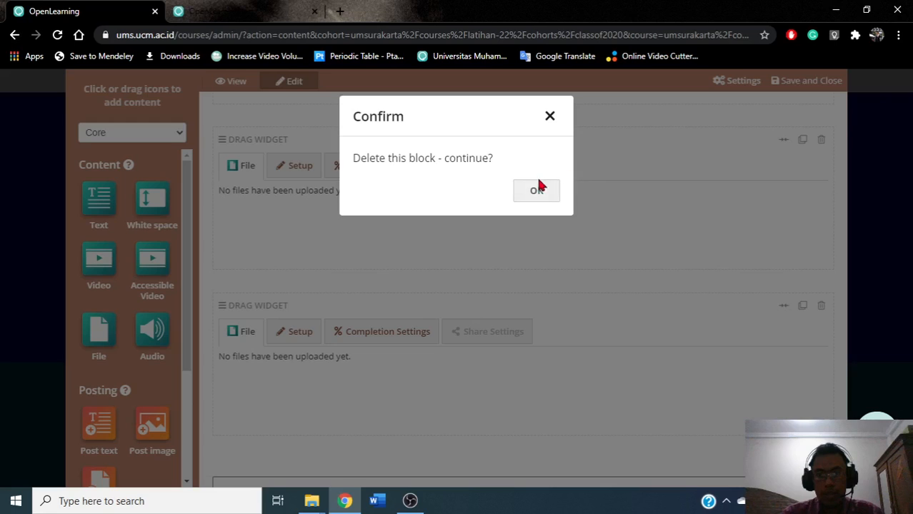
pyautogui.click(540, 195)
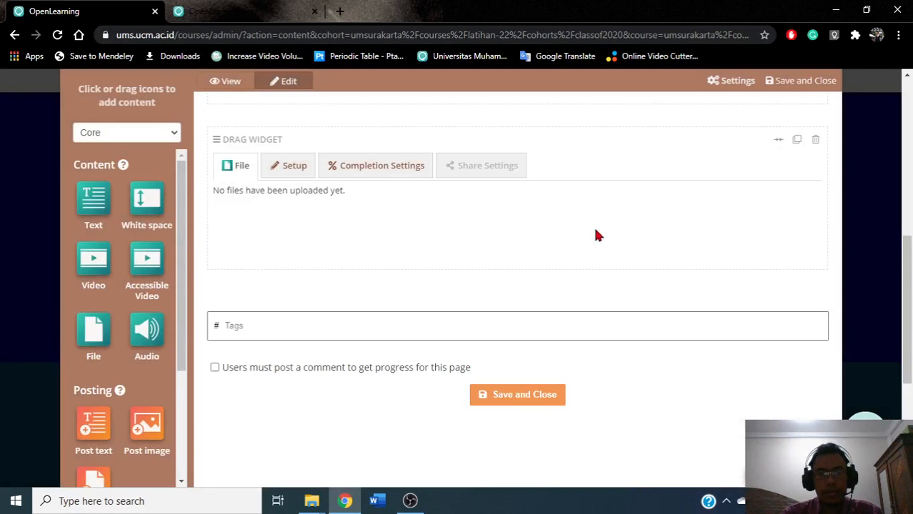
pyautogui.scroll(1, 575, 240)
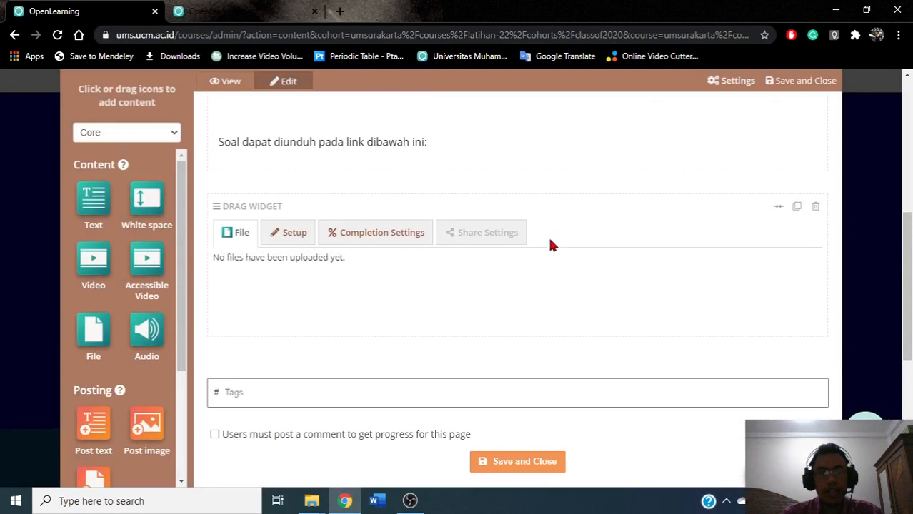
# - Set the file block to No completion tracking and tick Hide preview
pyautogui.click(375, 241)
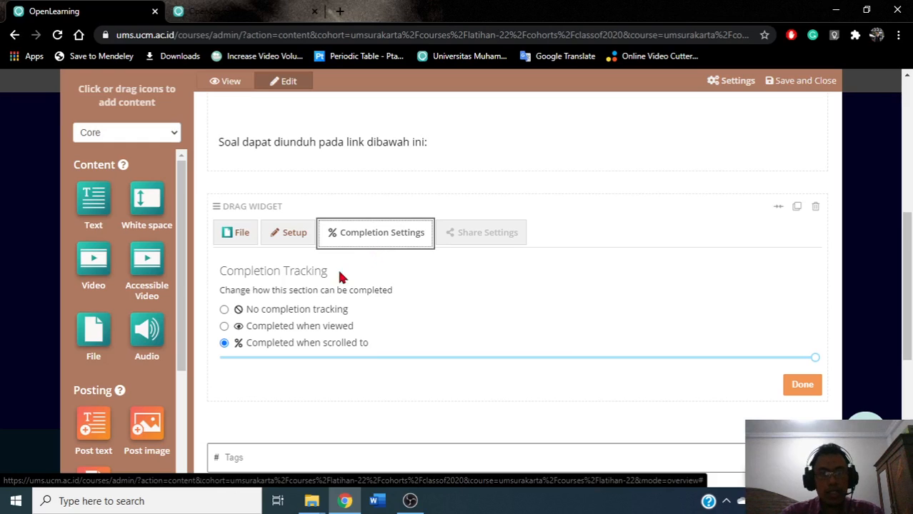
pyautogui.click(257, 315)
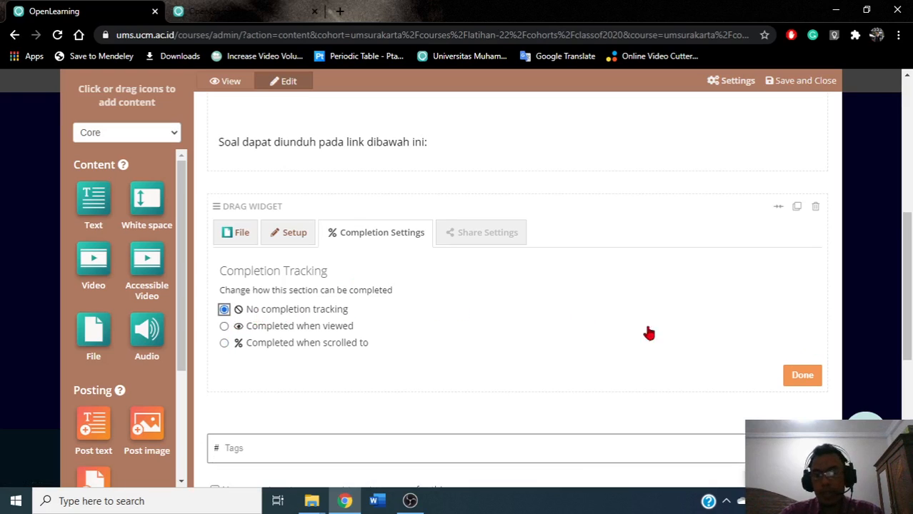
pyautogui.click(810, 377)
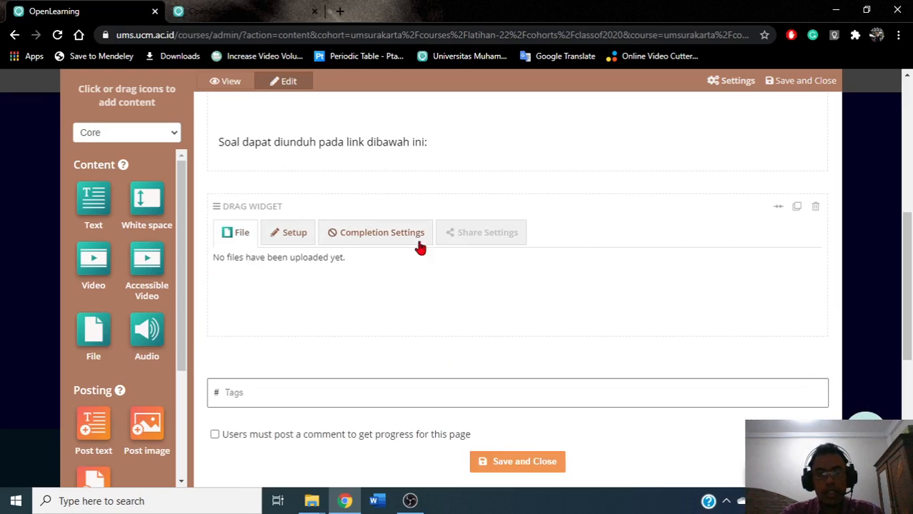
pyautogui.click(289, 240)
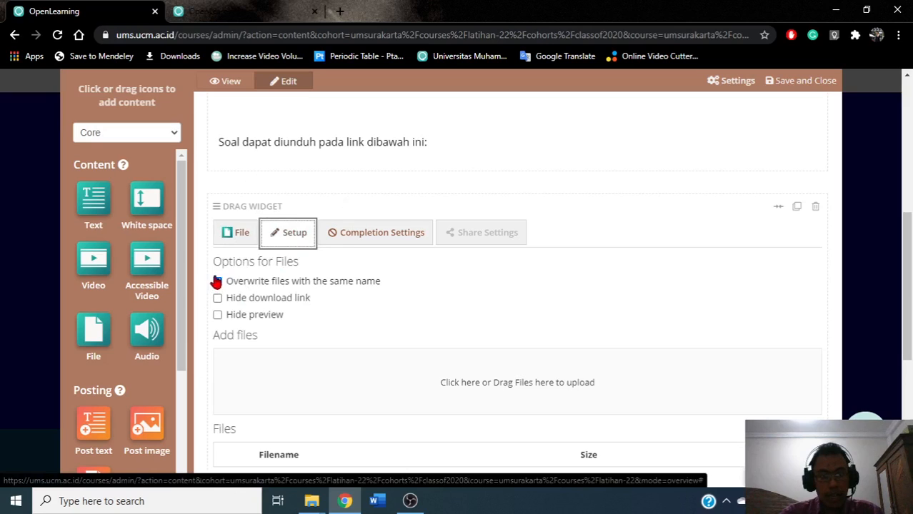
pyautogui.click(219, 316)
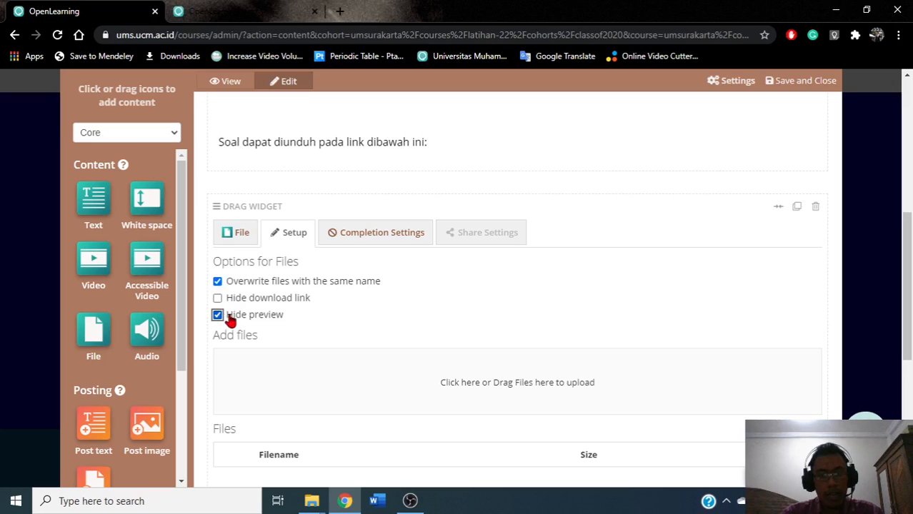
pyautogui.scroll(-1, 221, 322)
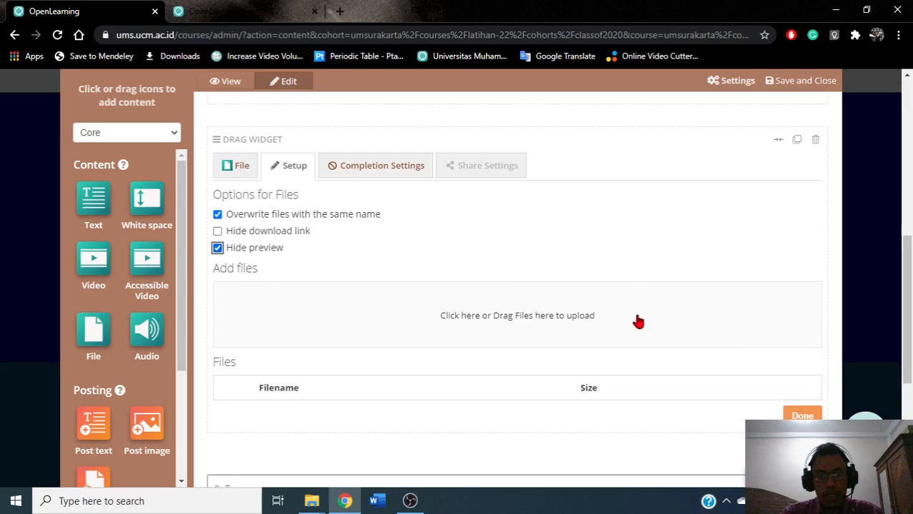
# - Open the upload file chooser with the copied D:\Sampingan\Youtube Tutorial\Openlearning folder path ready
pyautogui.click(504, 314)
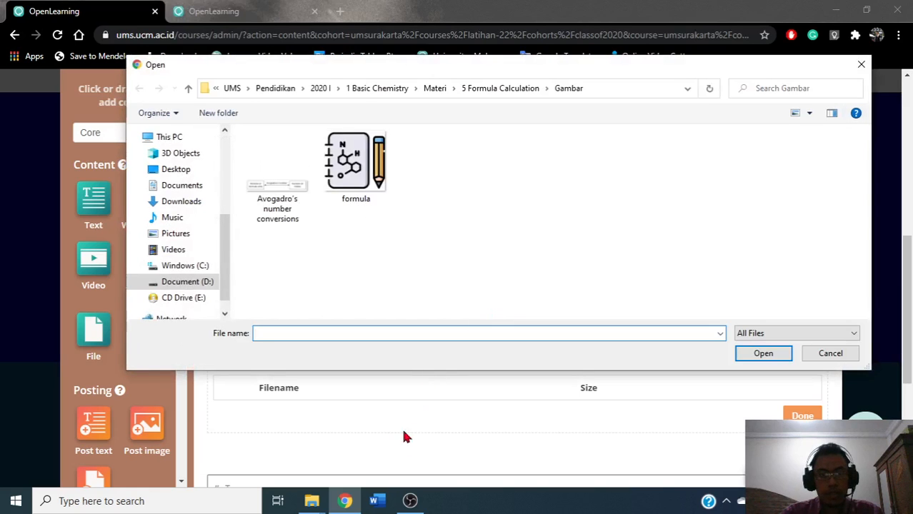
pyautogui.moveTo(311, 496)
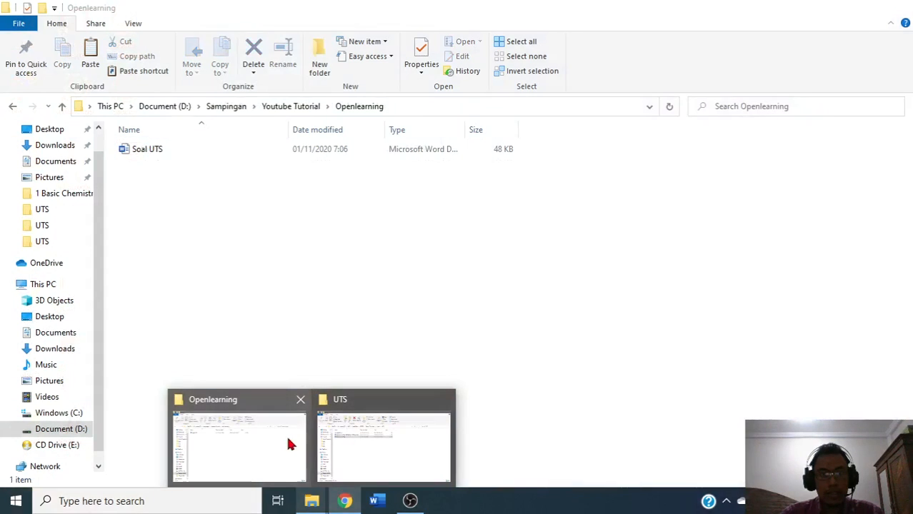
pyautogui.click(290, 444)
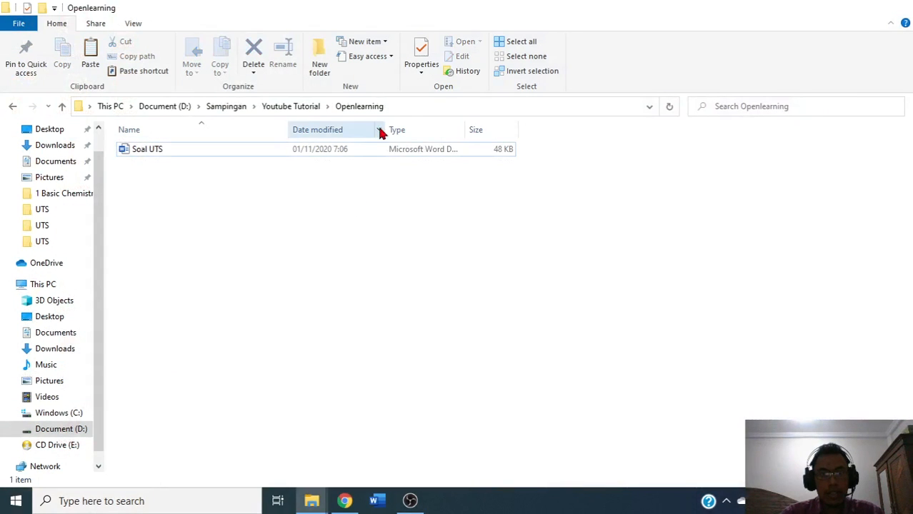
pyautogui.click(402, 107)
pyautogui.hotkey('ctrl', 'c')
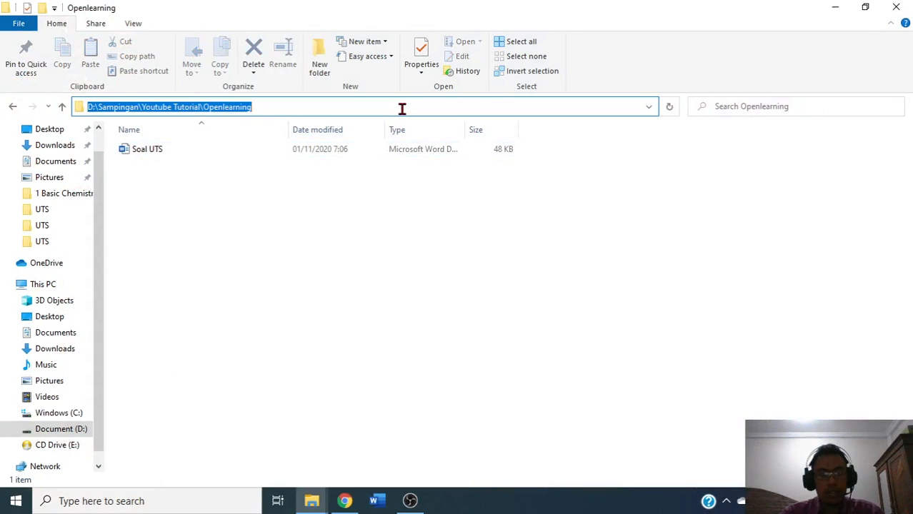
pyautogui.hotkey('alt', 'Tab')
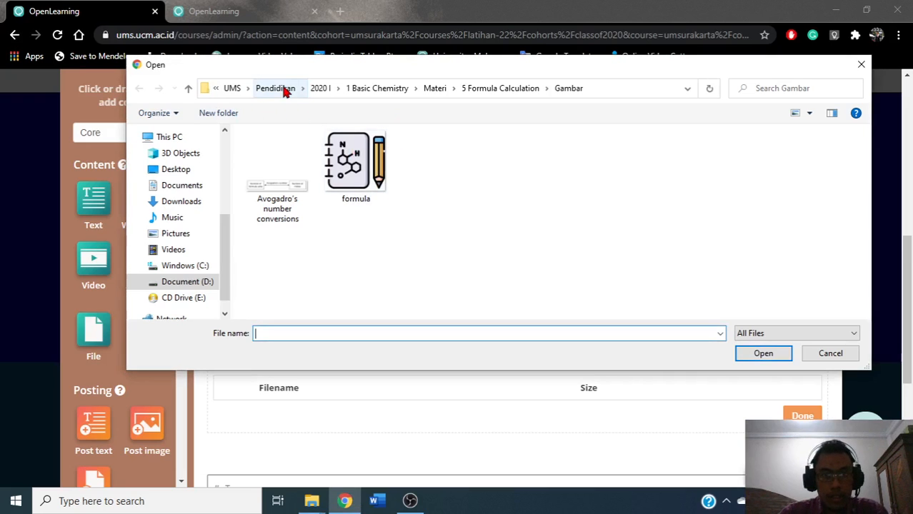
pyautogui.click(632, 89)
# - Upload Soal_UTS.docx from D:\Sampingan\Youtube Tutorial\Openlearning into the file block
pyautogui.hotkey('ctrl', 'v')
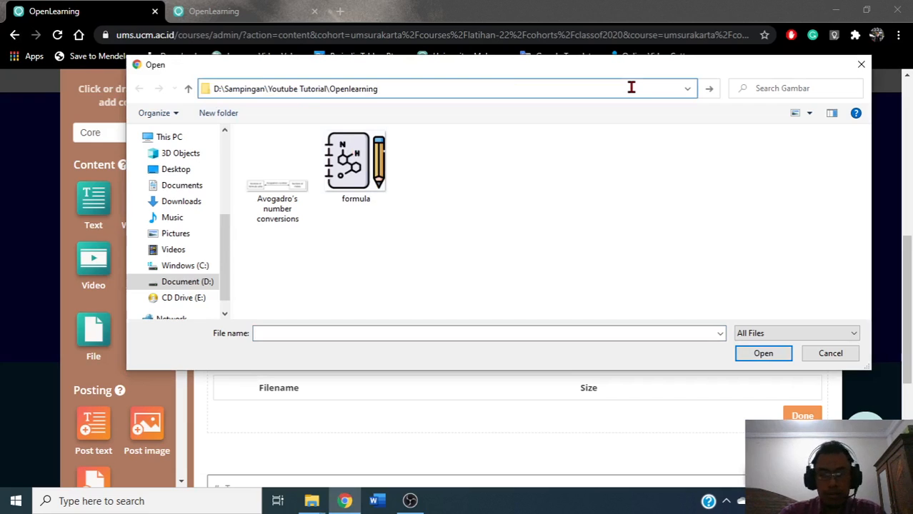
pyautogui.press('Return')
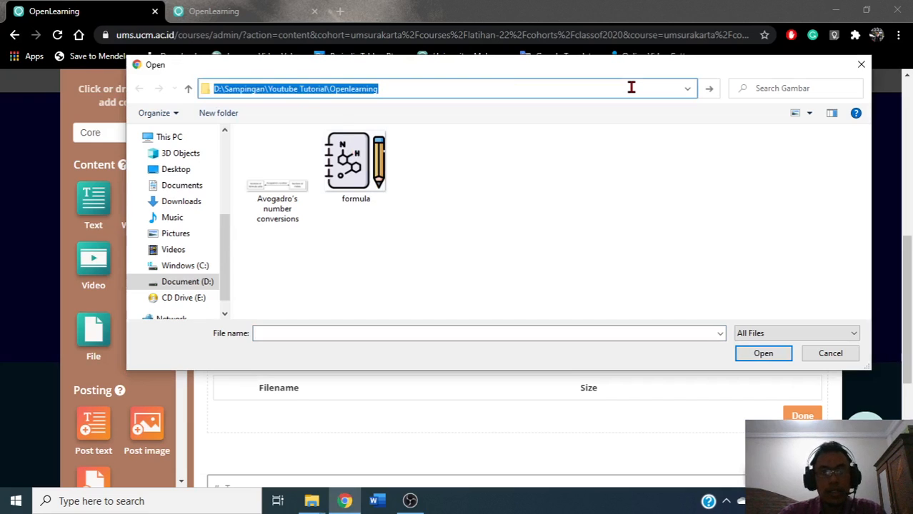
pyautogui.click(273, 153)
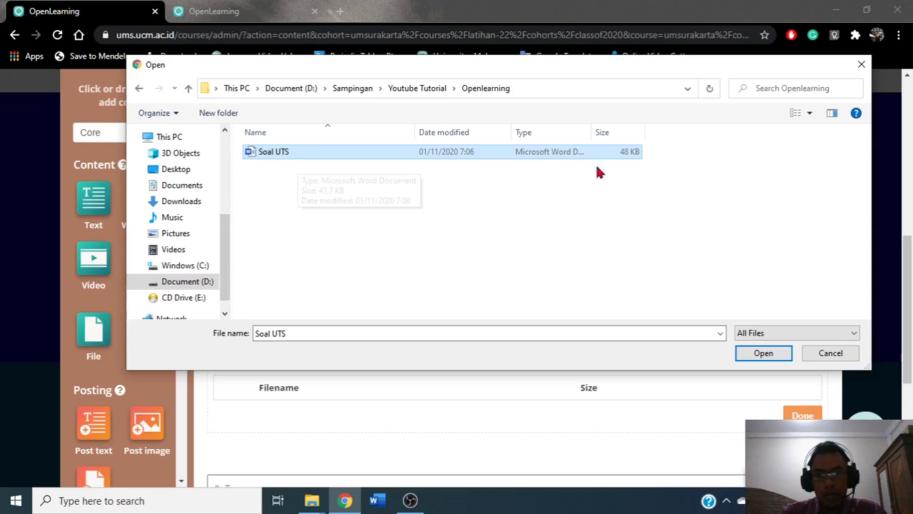
pyautogui.click(763, 355)
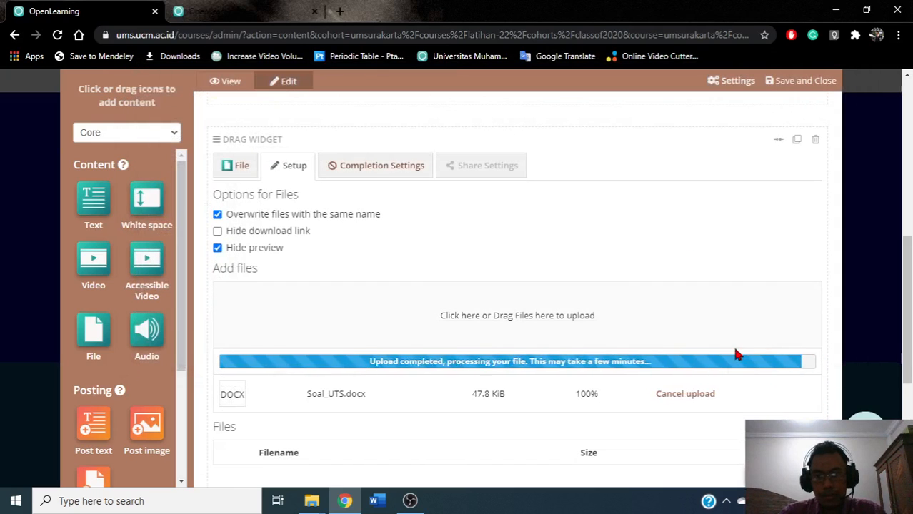
# - Finish the File block so it shows 'Download Soal_UTS.docx (47.8 KiB)'
pyautogui.scroll(-2, 500, 343)
pyautogui.scroll(1, 460, 337)
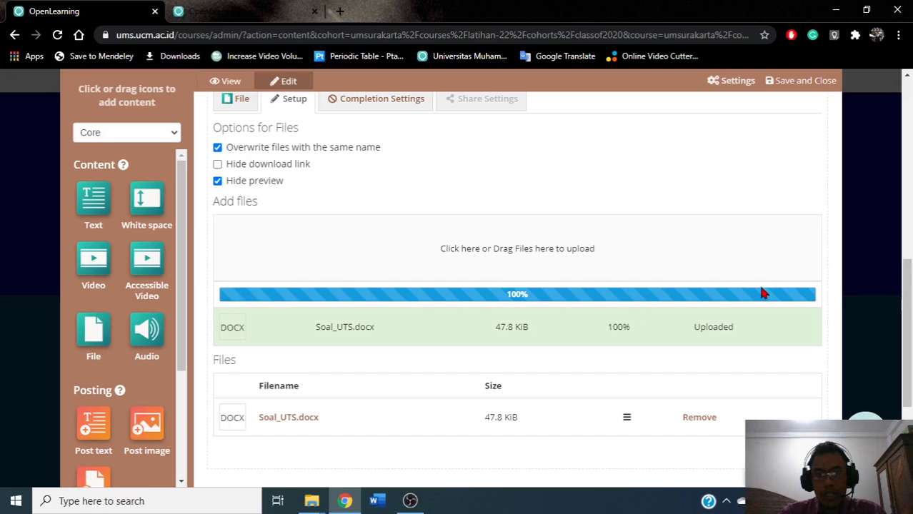
pyautogui.scroll(-1, 715, 280)
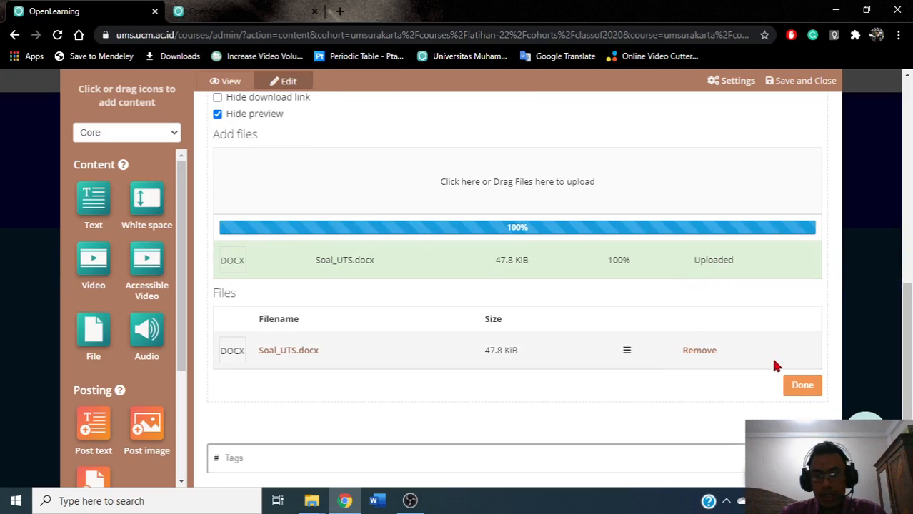
pyautogui.click(800, 387)
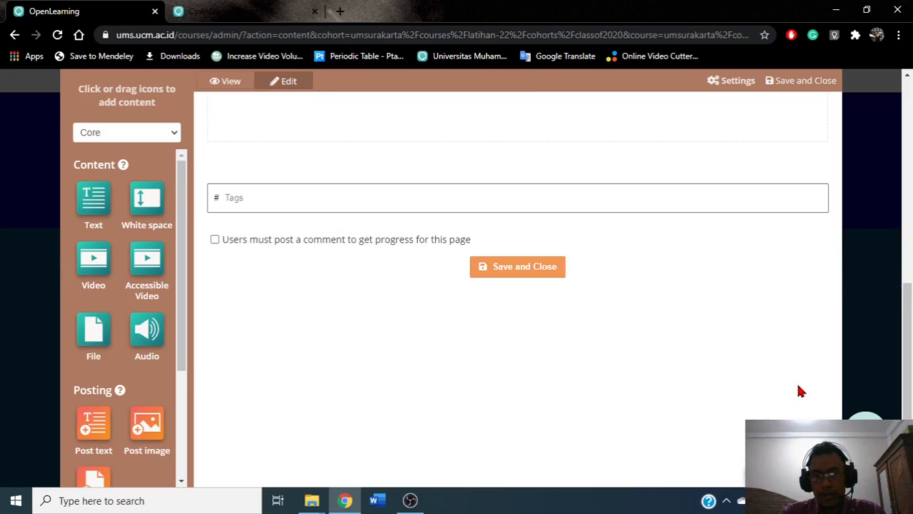
pyautogui.scroll(3, 707, 373)
pyautogui.scroll(1, 529, 357)
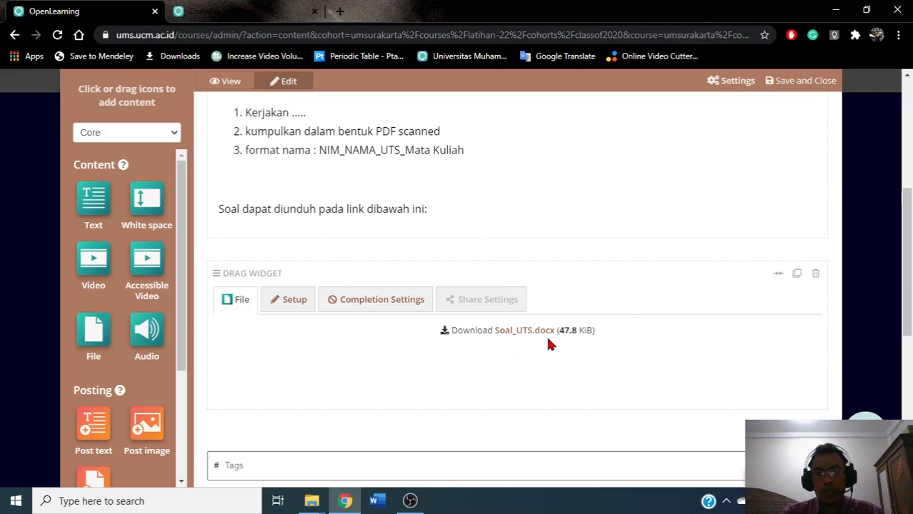
pyautogui.scroll(-1, 529, 336)
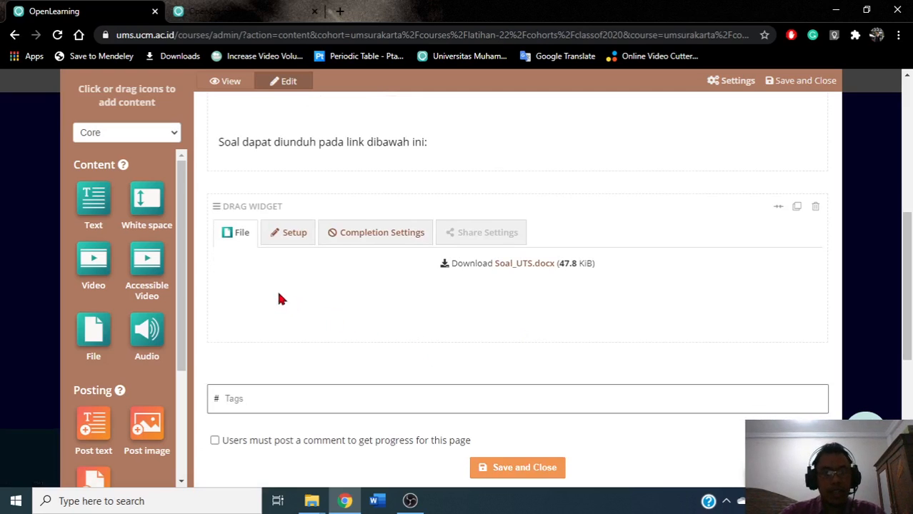
pyautogui.moveTo(181, 251); pyautogui.dragTo(183, 329)
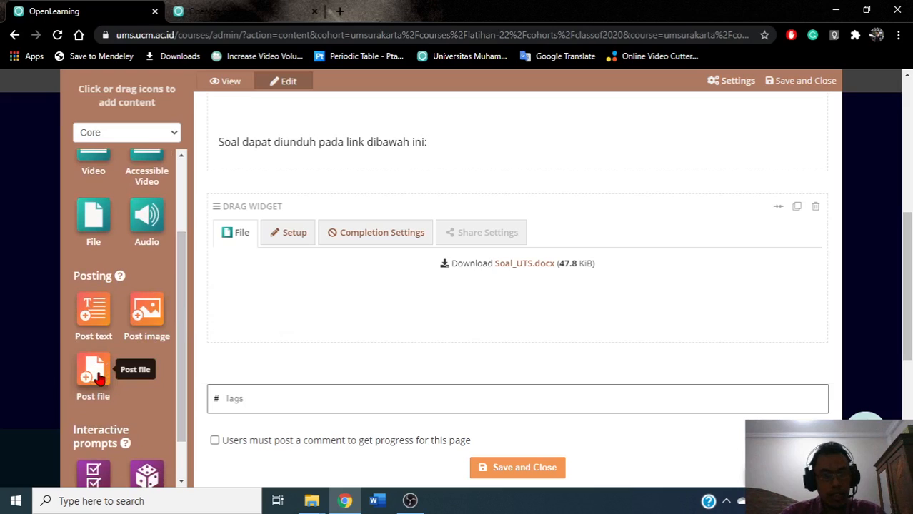
# - Add a Post file widget below the Soal_UTS.docx download
pyautogui.press('ctrl')
pyautogui.press('ctrl')
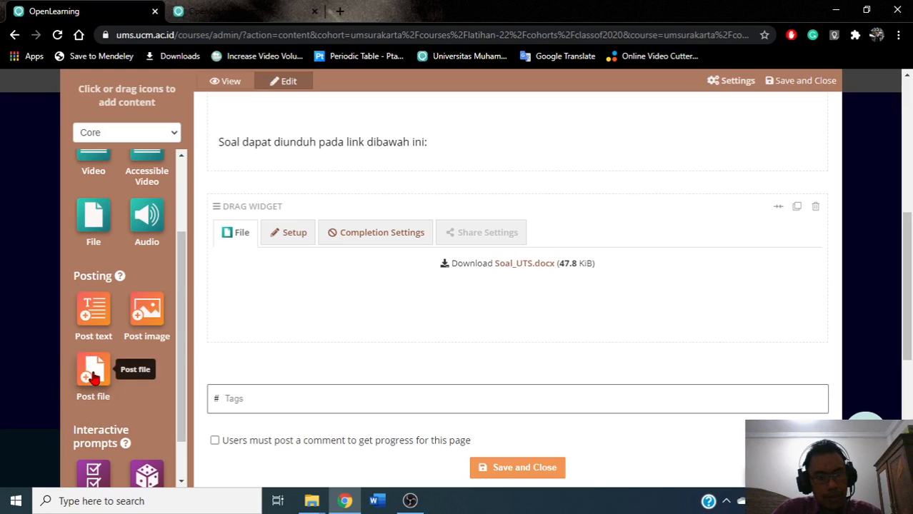
pyautogui.click(93, 377)
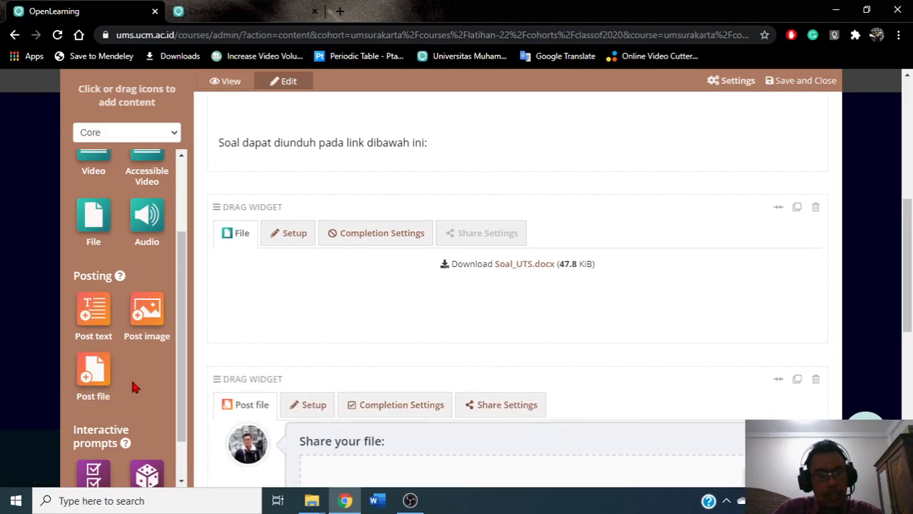
pyautogui.scroll(-1, 131, 378)
pyautogui.scroll(-3, 312, 301)
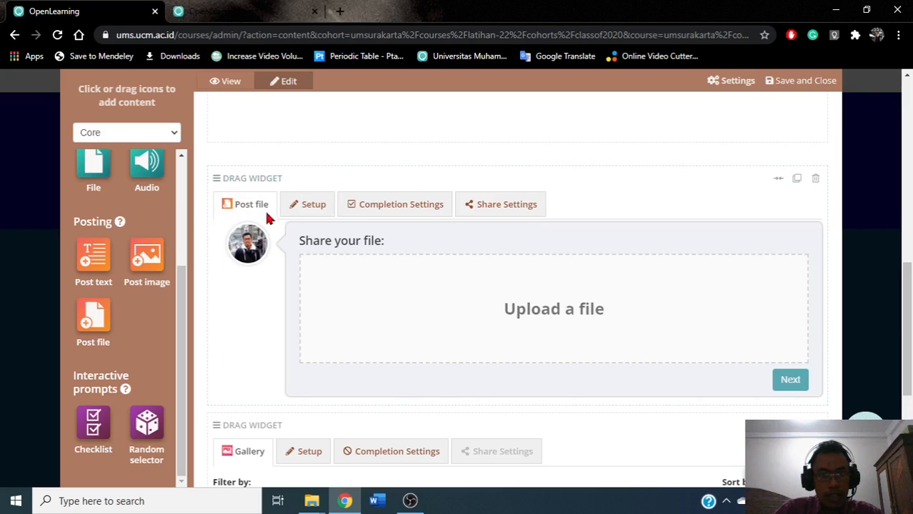
pyautogui.scroll(-2, 251, 262)
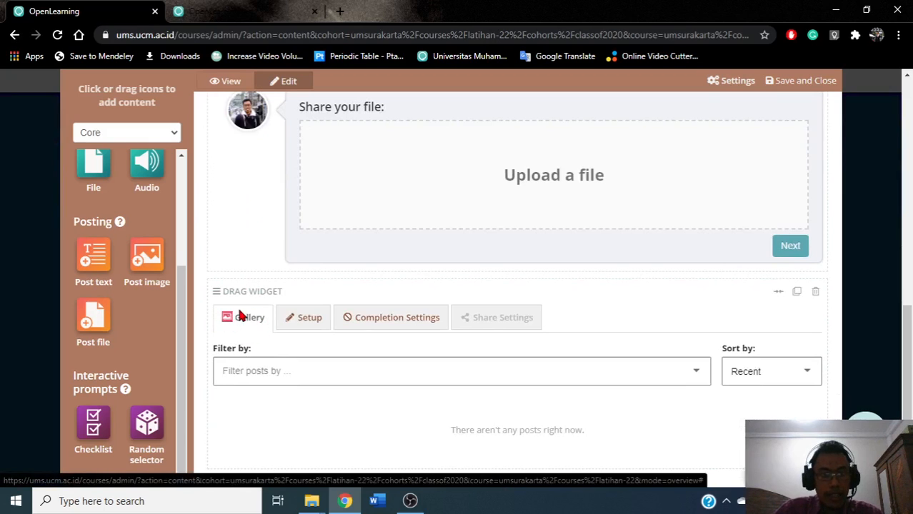
pyautogui.scroll(2, 373, 315)
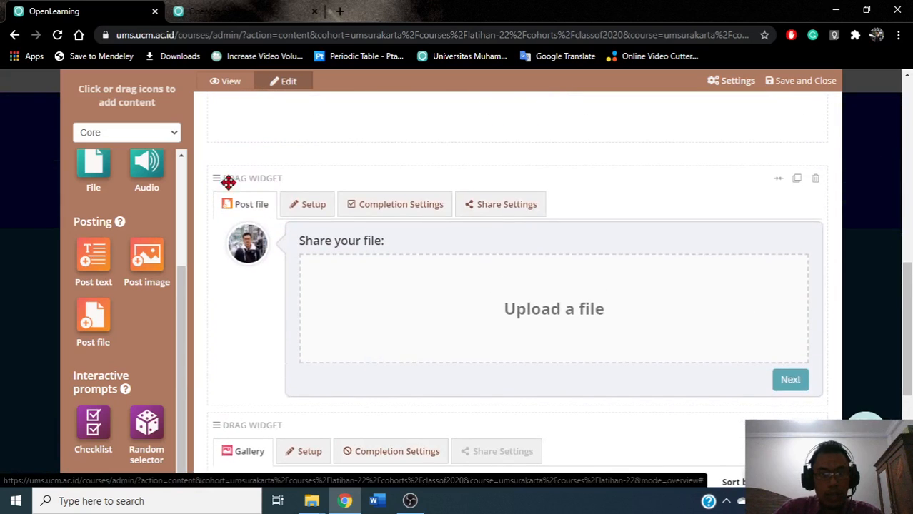
pyautogui.scroll(1, 229, 259)
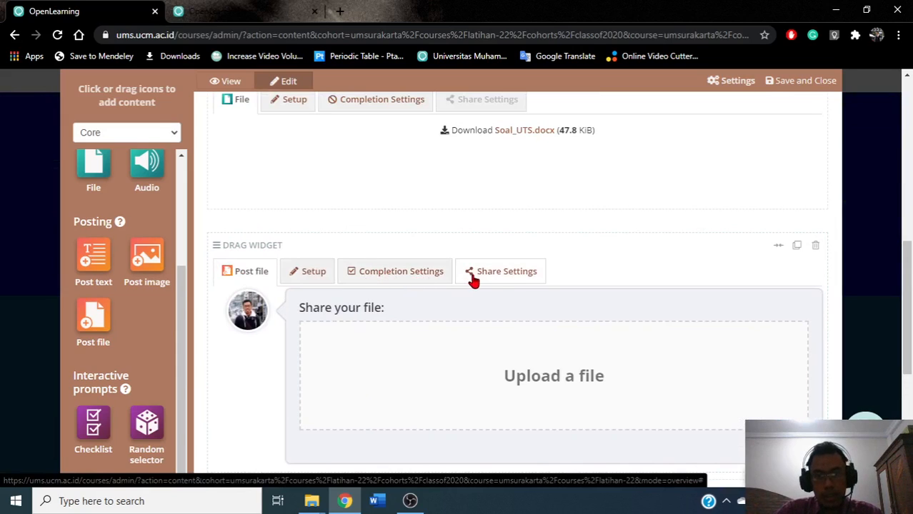
# - Share posts with teachers and author only, not everyone in the class, and auto-add them to portfolios
pyautogui.click(510, 271)
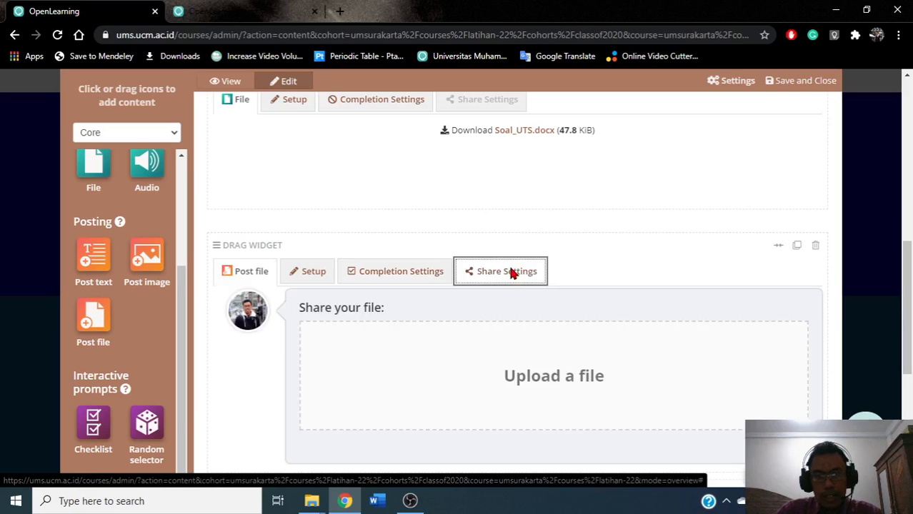
pyautogui.scroll(-1, 512, 272)
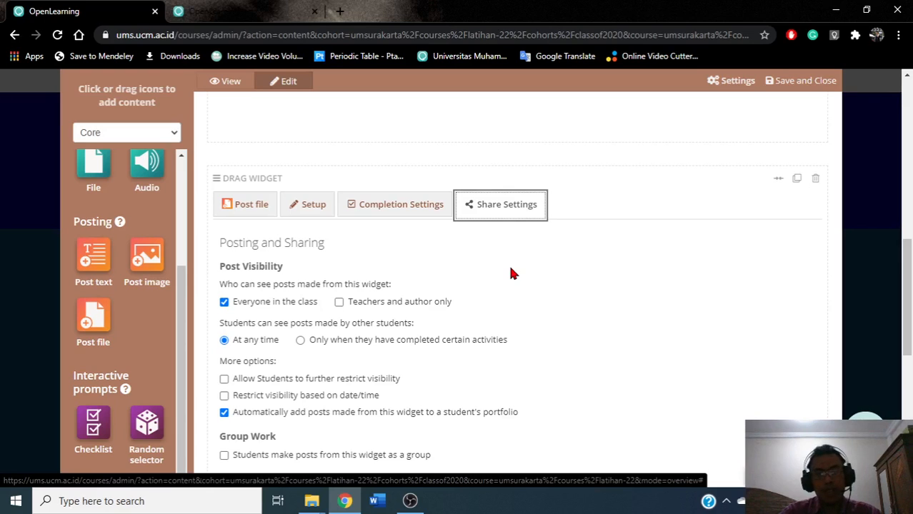
pyautogui.scroll(-1, 493, 266)
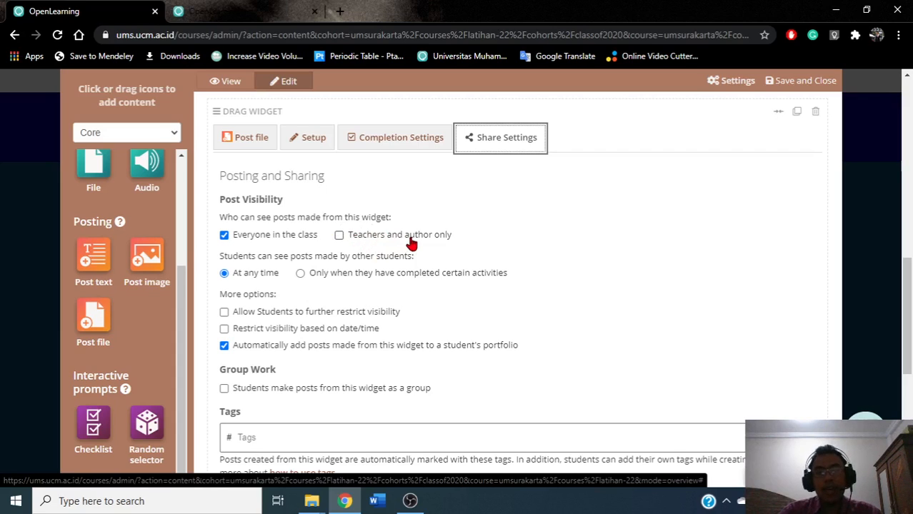
pyautogui.click(340, 236)
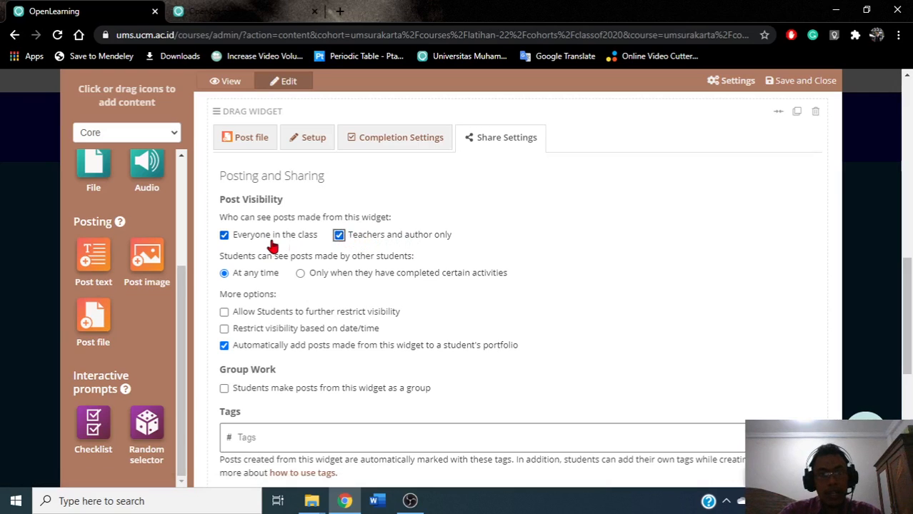
pyautogui.click(225, 237)
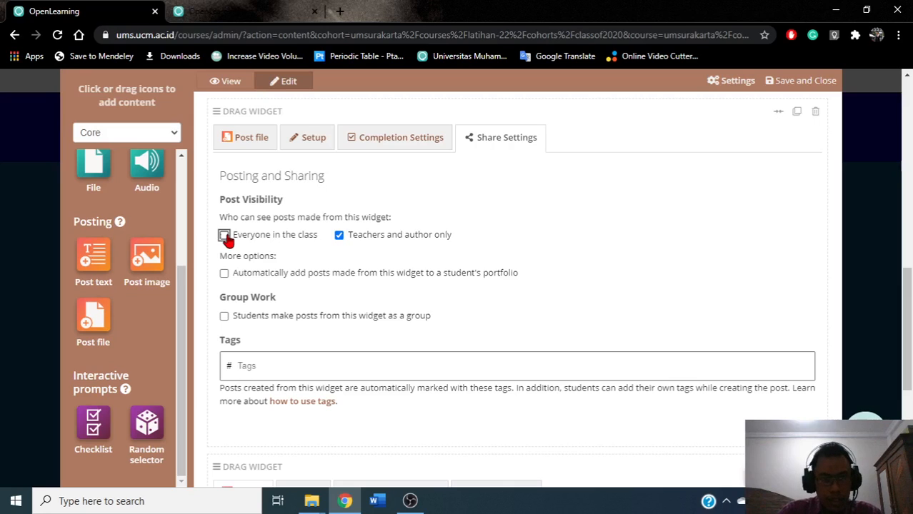
pyautogui.click(225, 277)
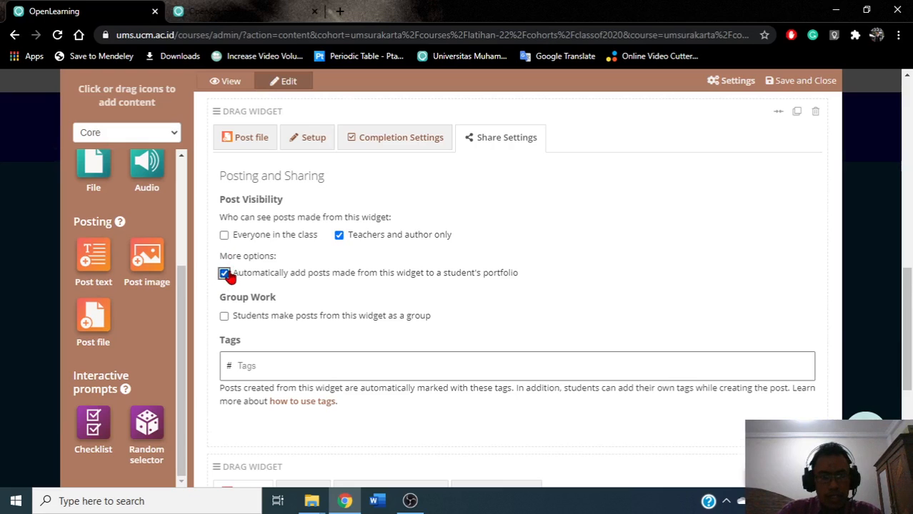
pyautogui.scroll(-1, 227, 275)
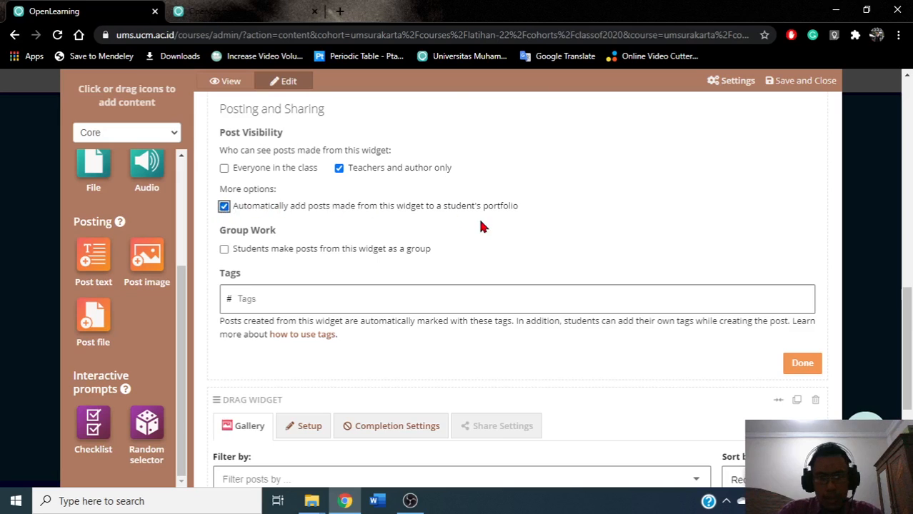
pyautogui.scroll(1, 480, 225)
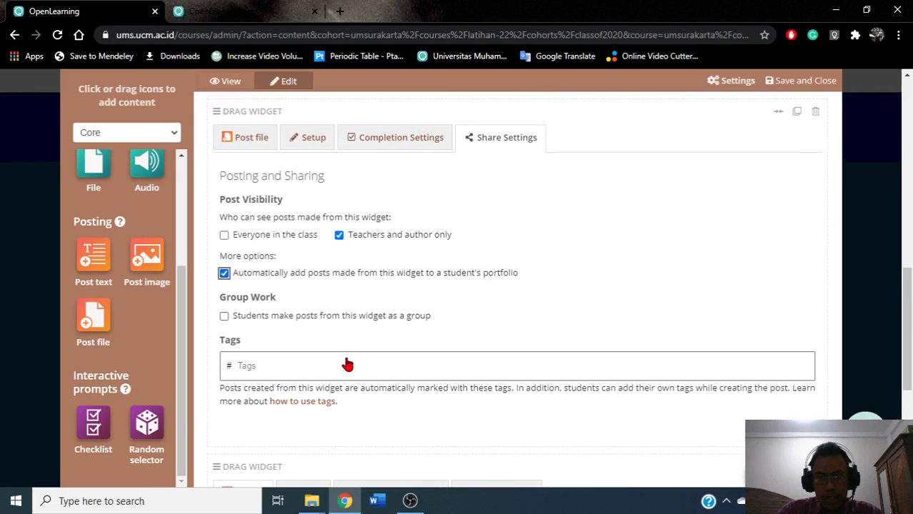
# - Tag the Post file widget's posts with cpmk1 and cpmk2, removing a mistaken cpmk3
pyautogui.click(284, 371)
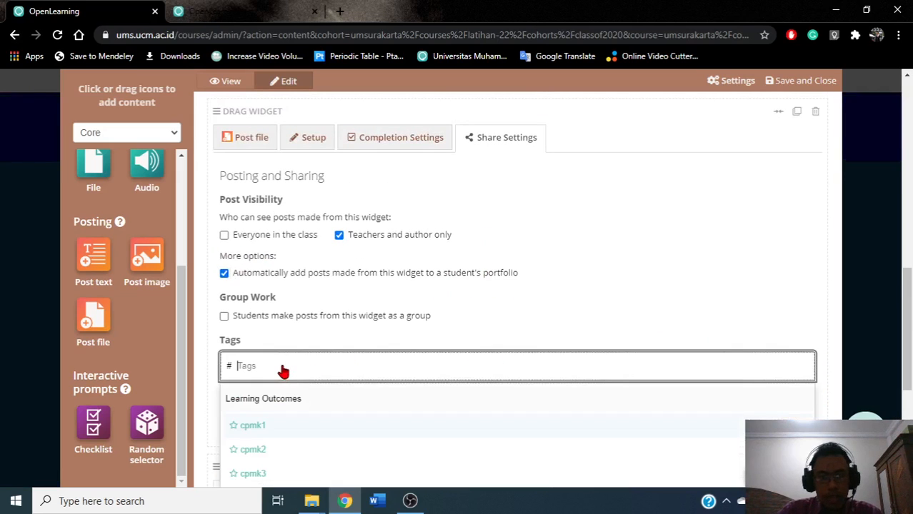
pyautogui.scroll(-1, 282, 368)
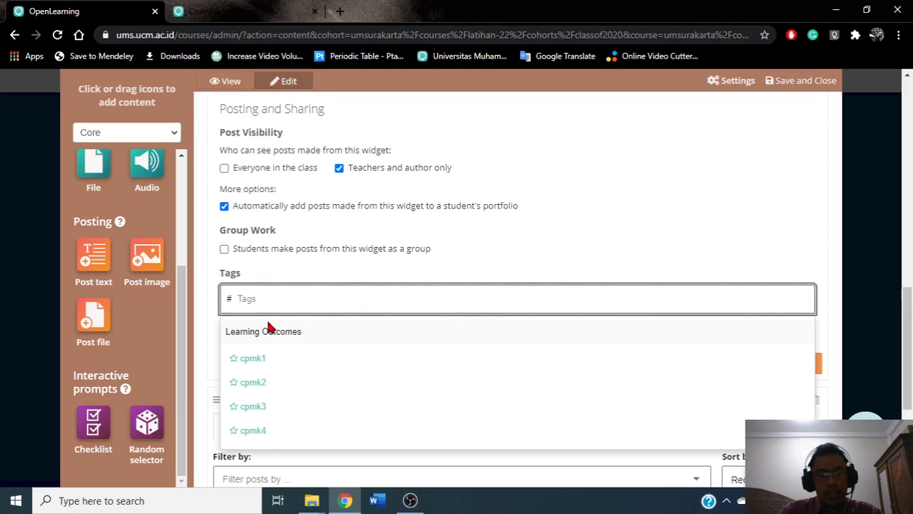
pyautogui.click(260, 358)
pyautogui.click(267, 383)
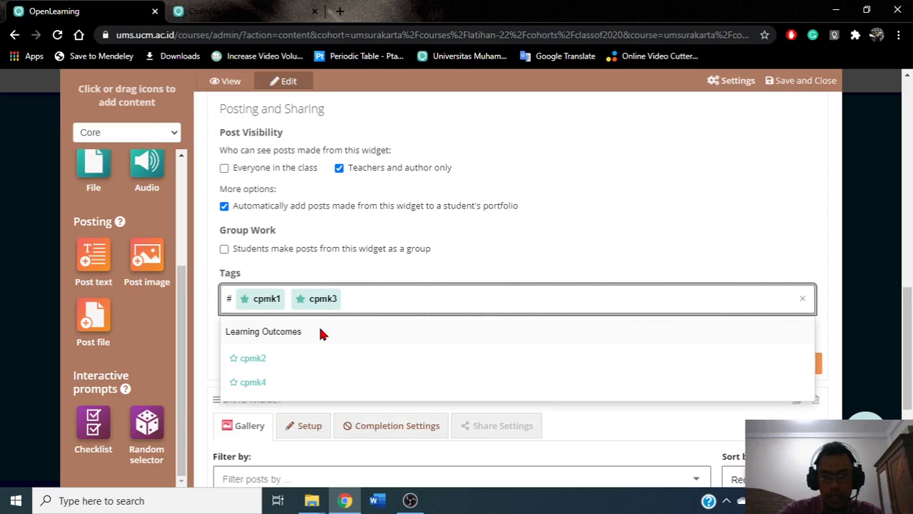
pyautogui.press('BackSpace')
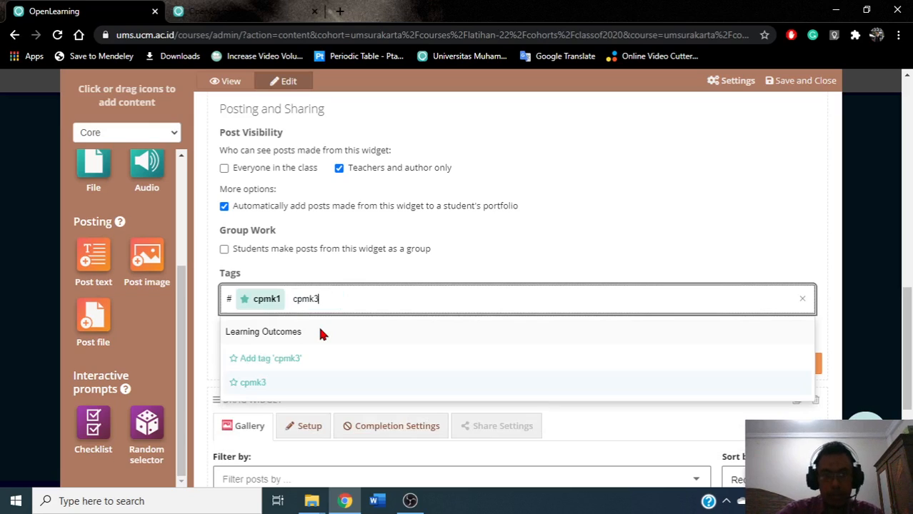
pyautogui.press('BackSpace')
pyautogui.press('BackSpace')
pyautogui.press('BackSpace')
pyautogui.press('BackSpace')
pyautogui.press('BackSpace')
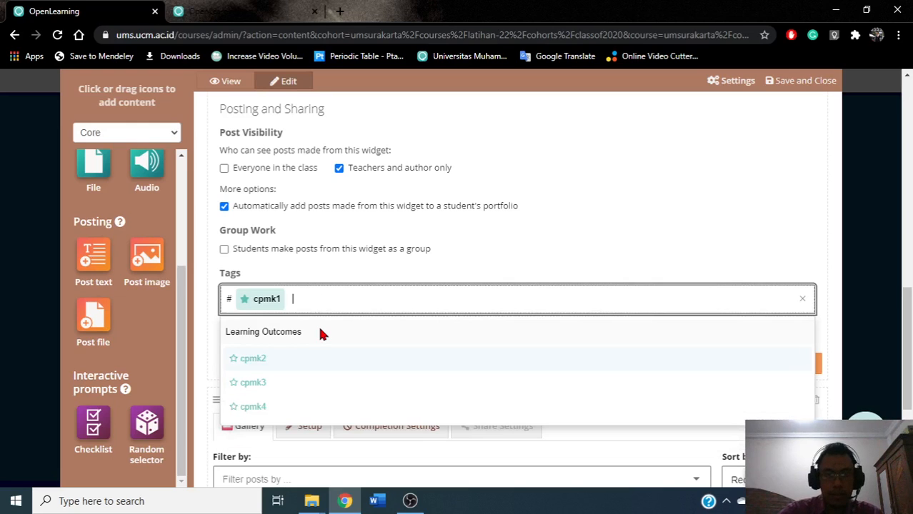
pyautogui.click(263, 359)
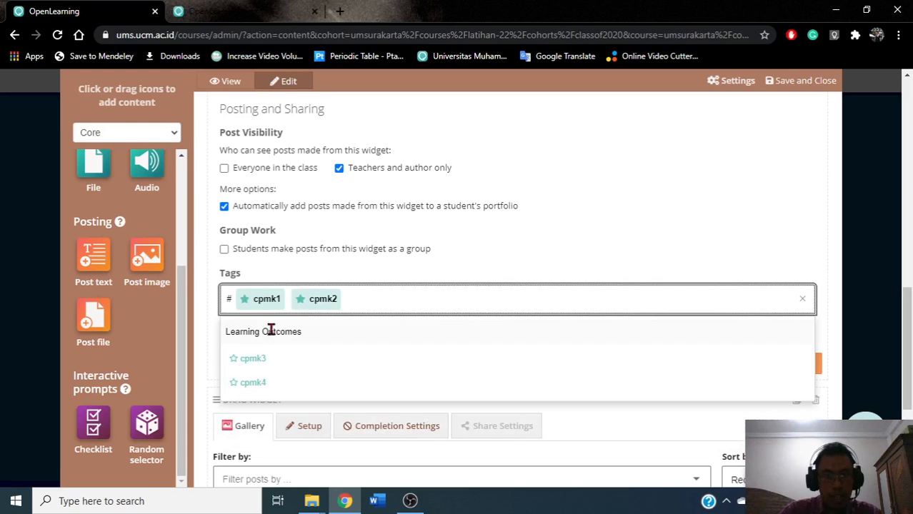
pyautogui.click(572, 252)
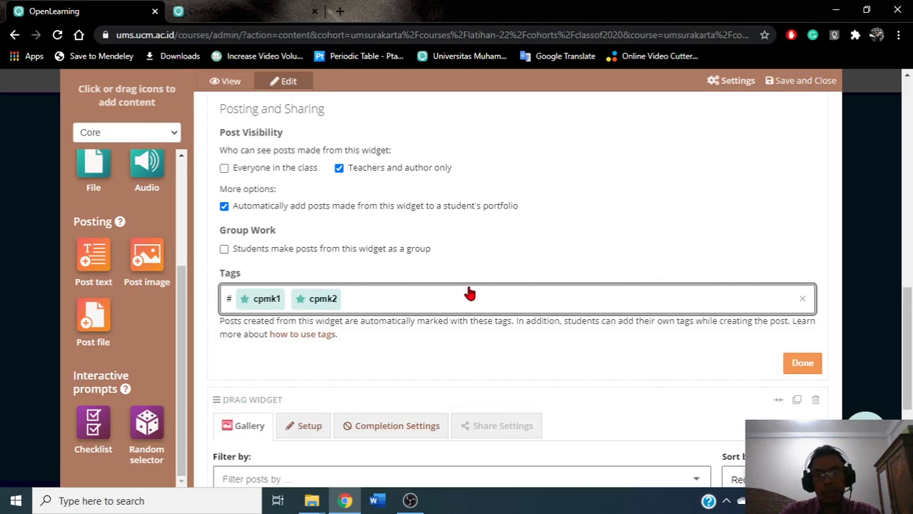
# - Save the Post file widget's share settings with Done
pyautogui.scroll(1, 374, 282)
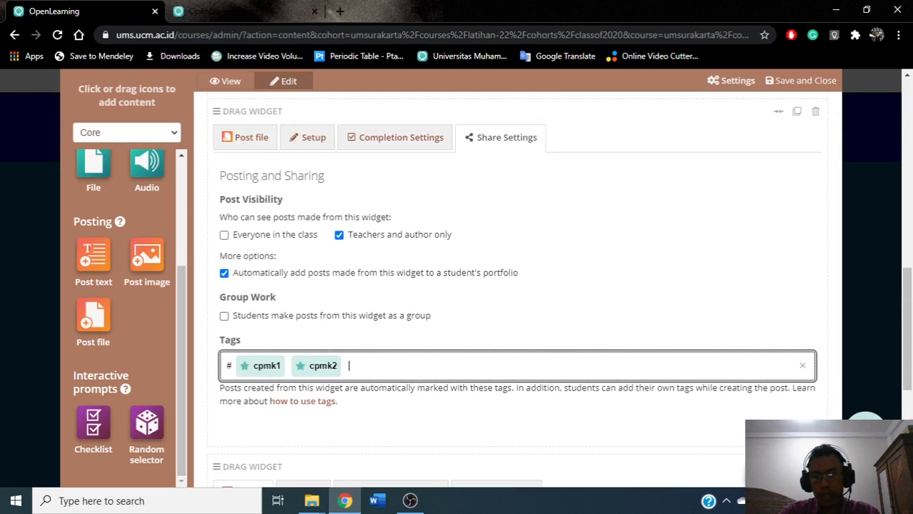
pyautogui.scroll(-2, 795, 389)
pyautogui.click(800, 299)
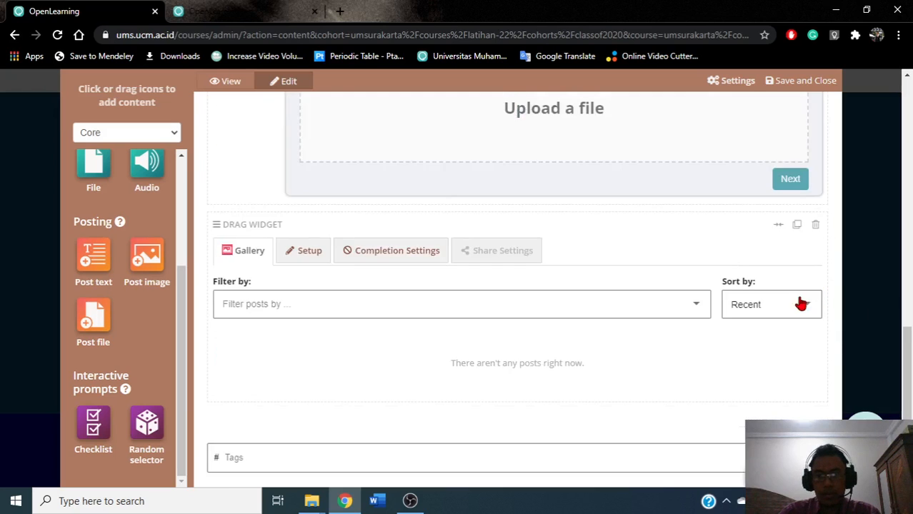
pyautogui.scroll(3, 798, 301)
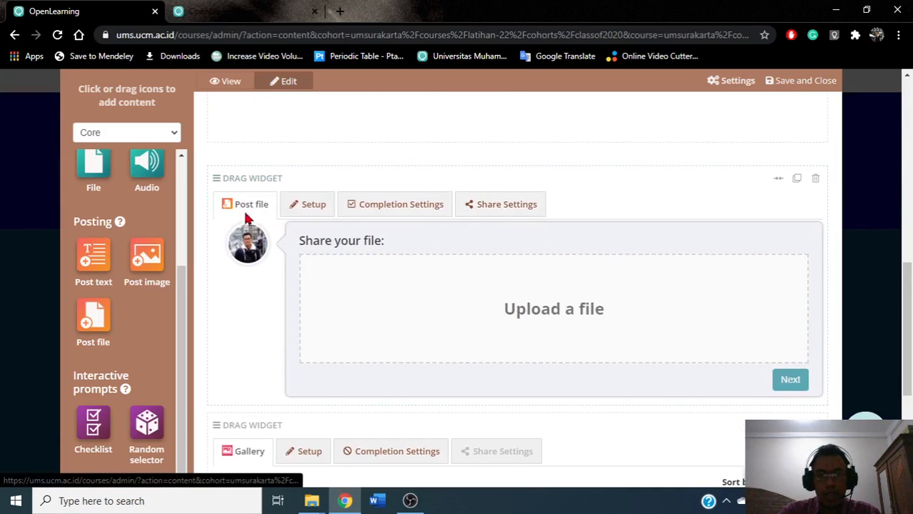
# - Keep 'Completed when student posts a file' as the upload block's completion rule
pyautogui.click(484, 209)
pyautogui.click(480, 208)
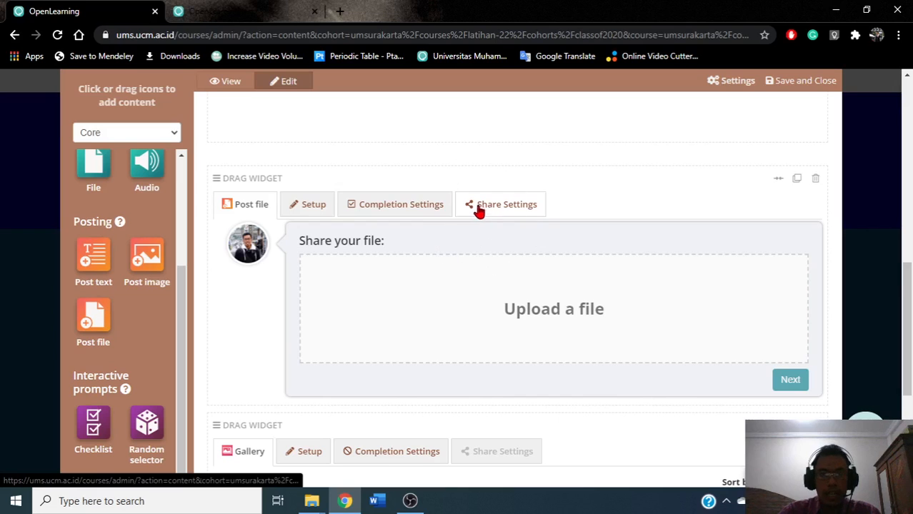
pyautogui.click(402, 207)
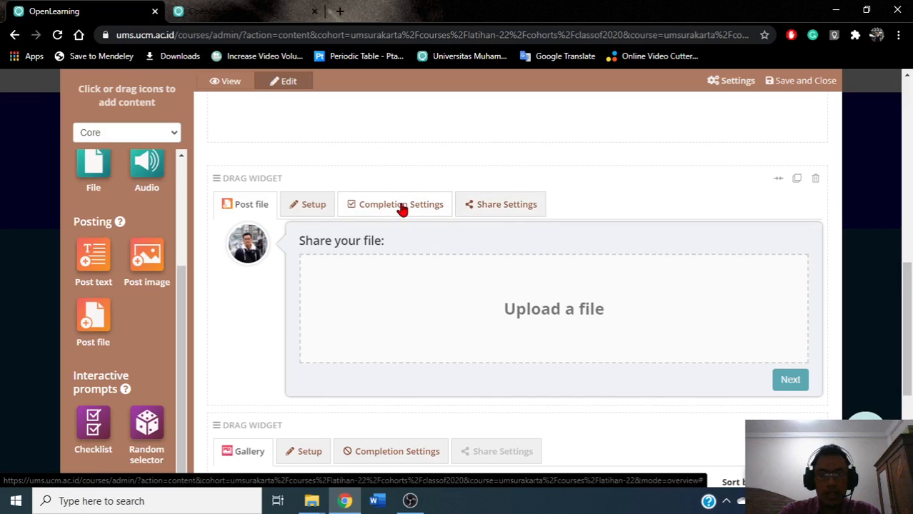
pyautogui.click(402, 208)
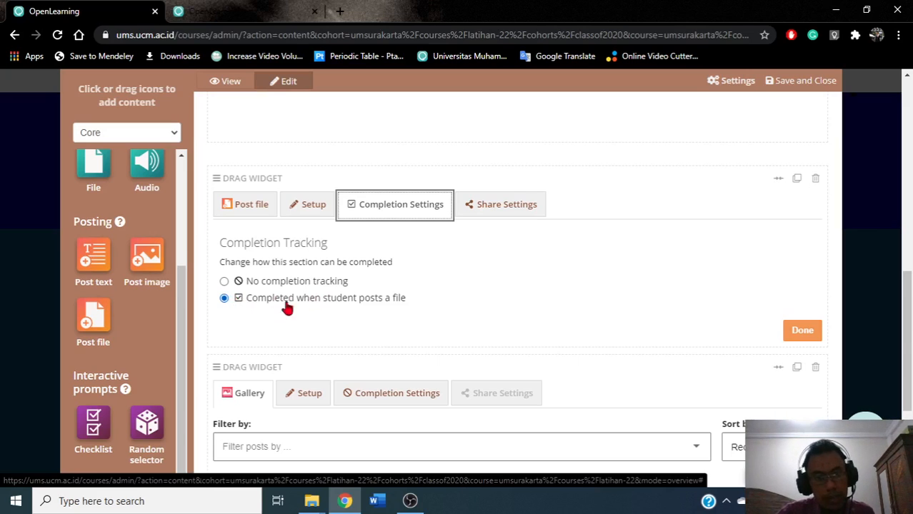
pyautogui.click(792, 330)
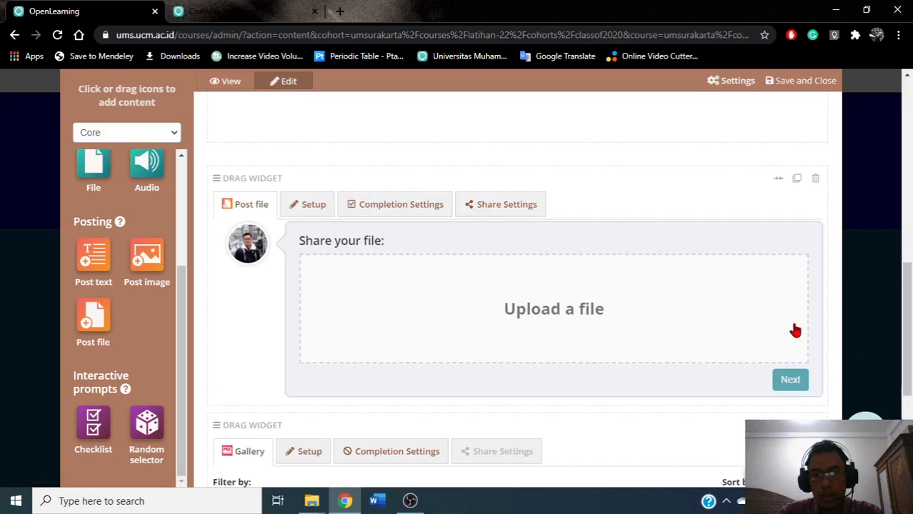
# - Open the upload block's Setup form
pyautogui.click(497, 207)
pyautogui.click(425, 205)
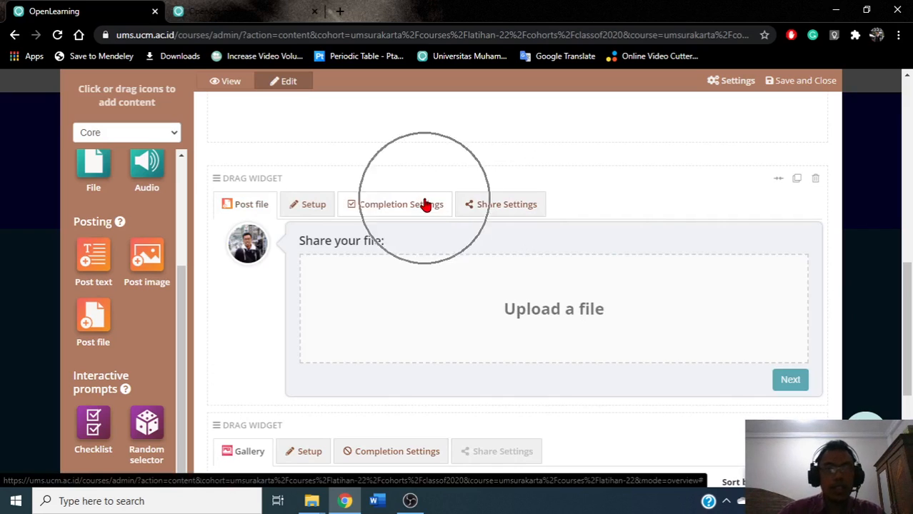
pyautogui.click(309, 208)
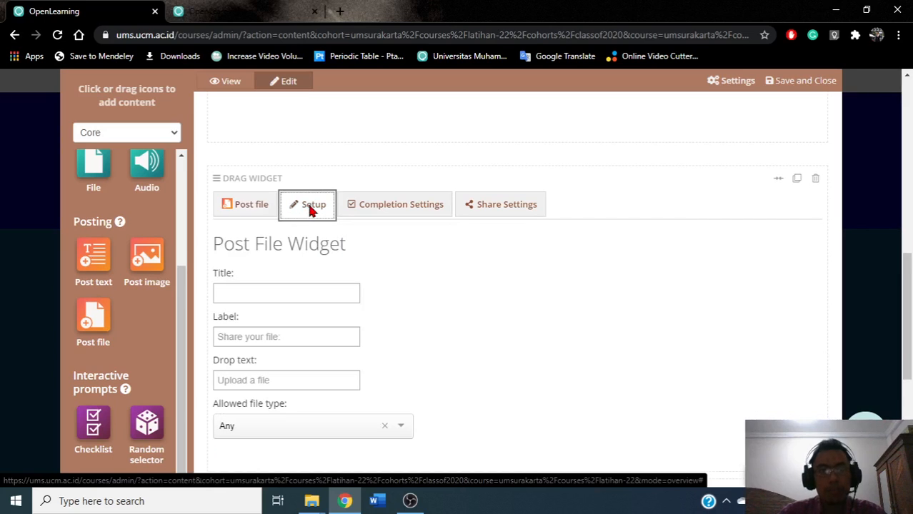
# - Type the upload block title 'Tempat mengumpulkan Jawaban UTS', fixing its capitalization
pyautogui.scroll(-1, 311, 211)
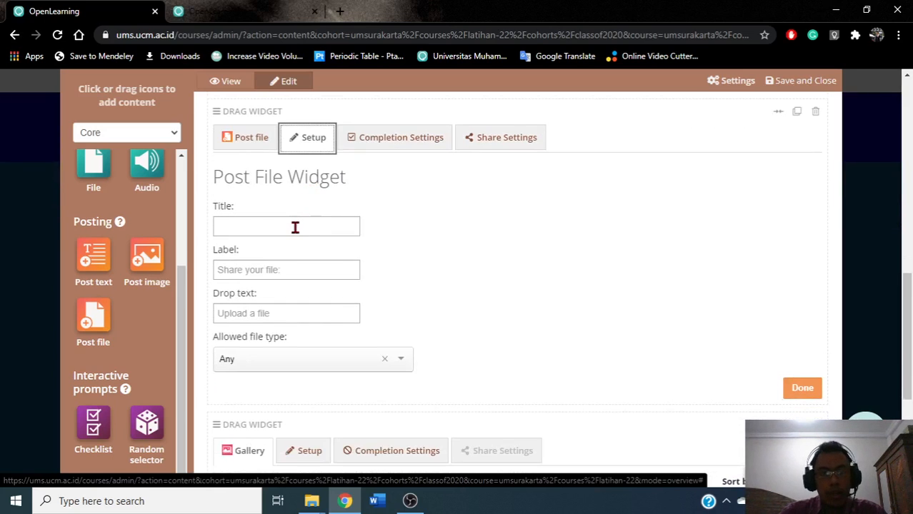
pyautogui.click(295, 226)
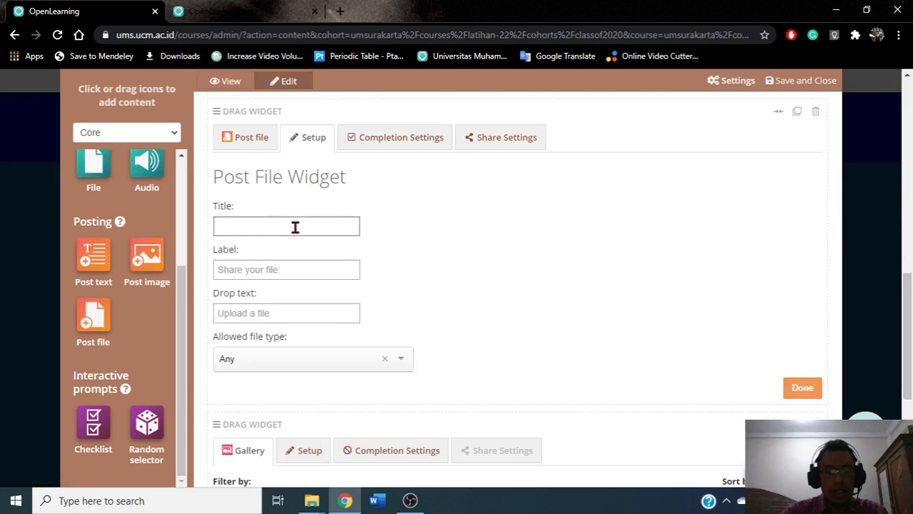
pyautogui.write('Tempat me')
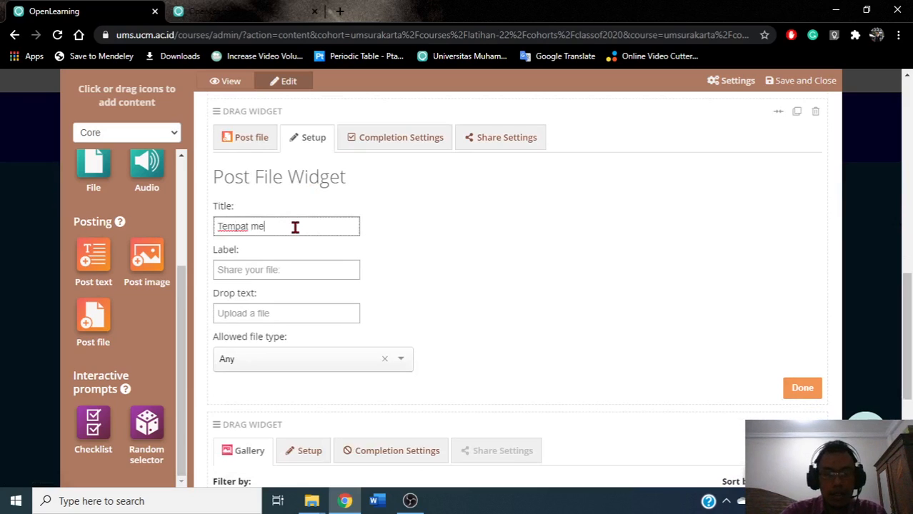
pyautogui.write('ngumpulkan ')
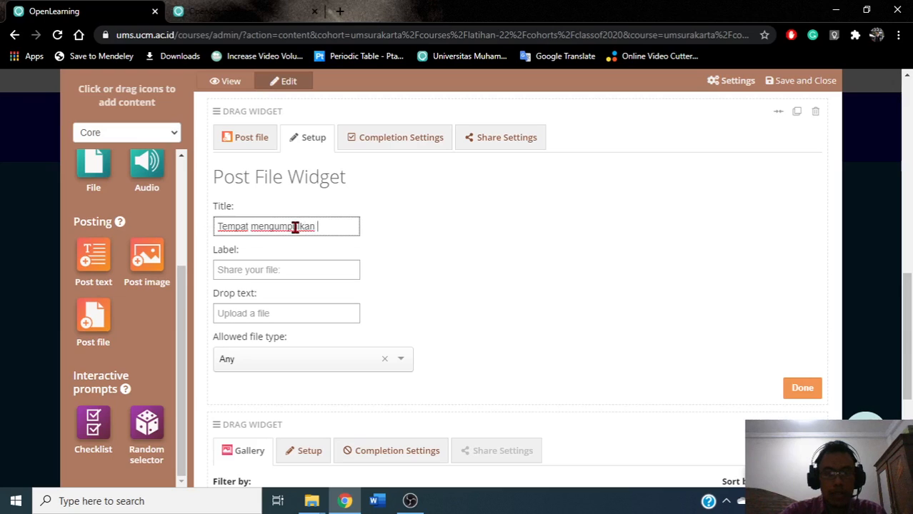
pyautogui.write('JAwaban')
pyautogui.press('BackSpace')
pyautogui.press('BackSpace')
pyautogui.press('BackSpace')
pyautogui.press('BackSpace')
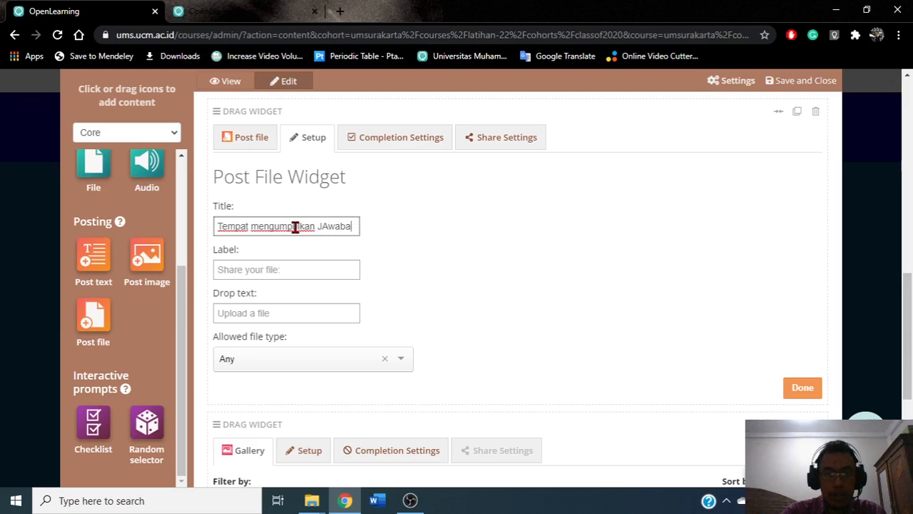
pyautogui.press('BackSpace')
pyautogui.press('BackSpace')
pyautogui.write('awa')
pyautogui.write('UTS anda')
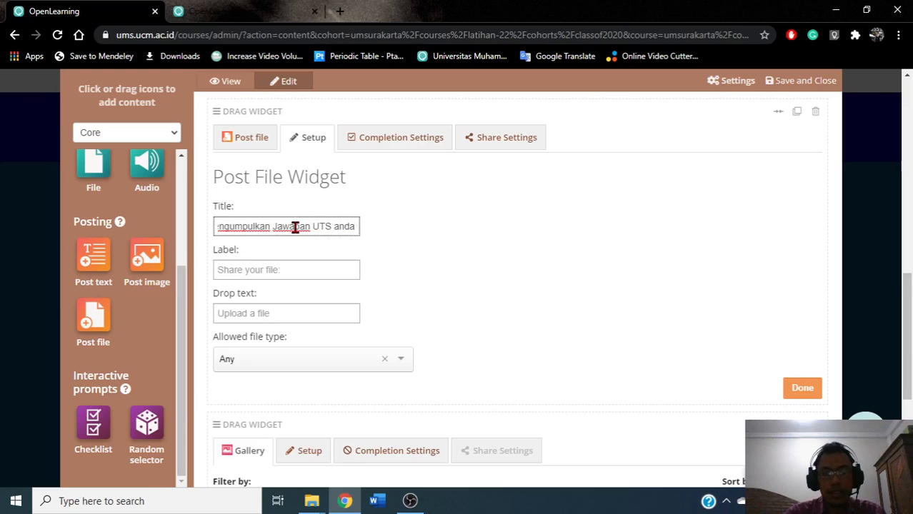
pyautogui.press('BackSpace')
pyautogui.press('BackSpace')
pyautogui.press('BackSpace')
pyautogui.press('BackSpace')
pyautogui.press('BackSpace')
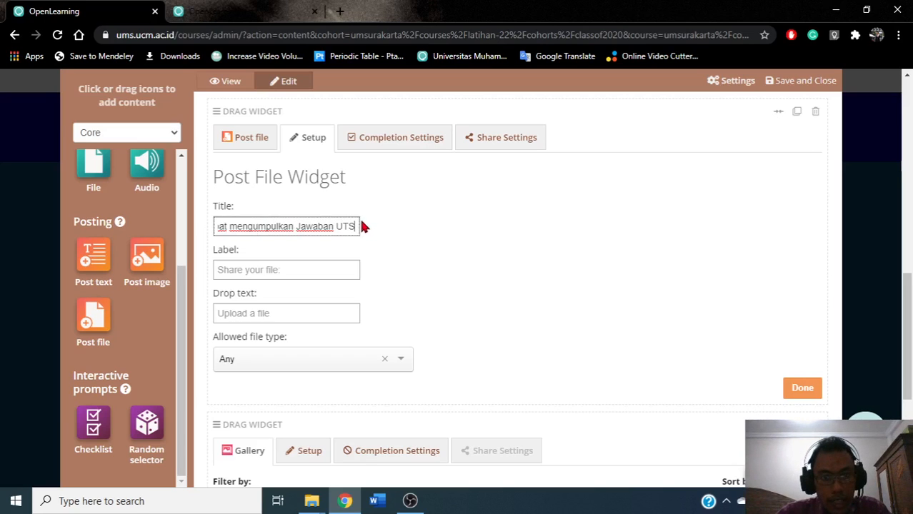
# - Check the full title, then start the drop text 'Submit pekerjaan anda di sini'
pyautogui.moveTo(355, 226); pyautogui.dragTo(220, 231)
pyautogui.click(244, 224)
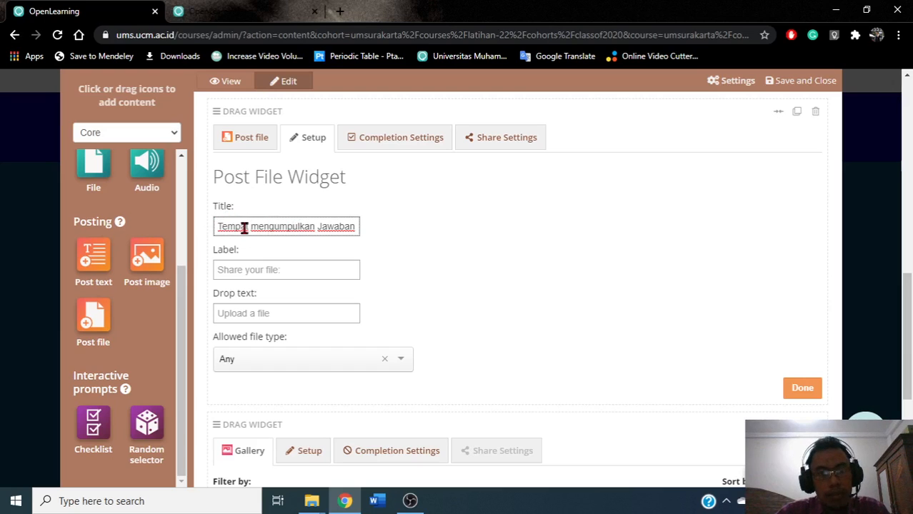
pyautogui.moveTo(317, 227); pyautogui.dragTo(353, 227)
pyautogui.click(336, 227)
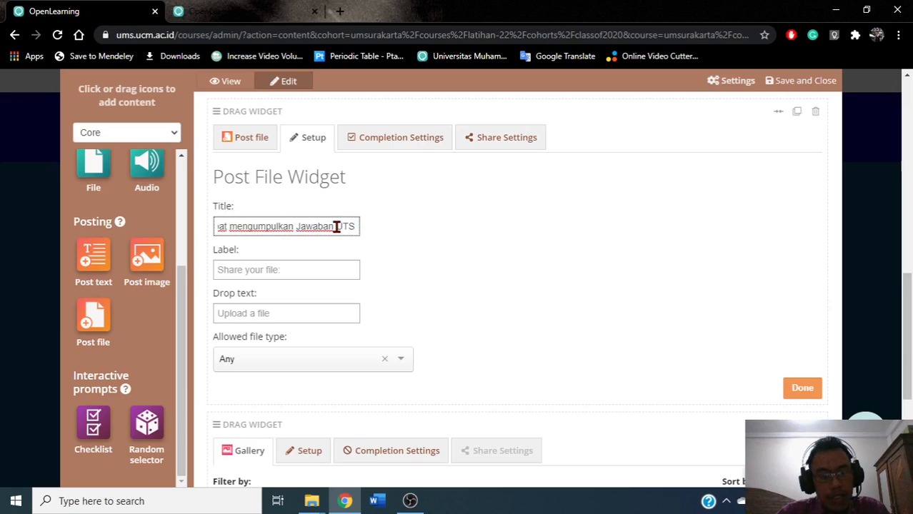
pyautogui.click(318, 315)
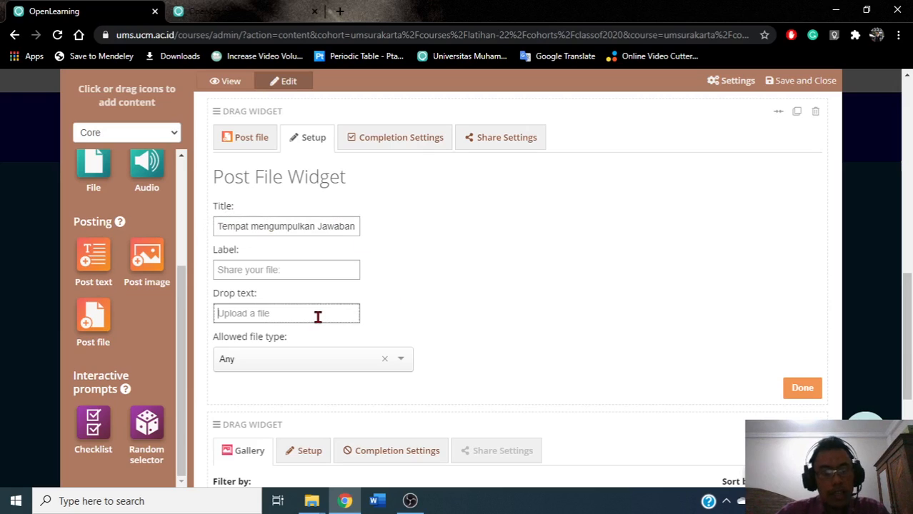
pyautogui.write('Su')
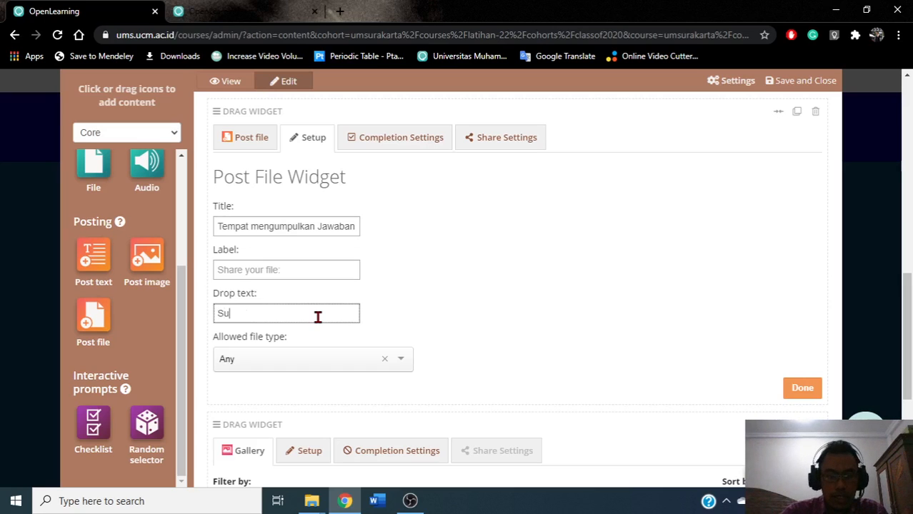
pyautogui.write('bmit')
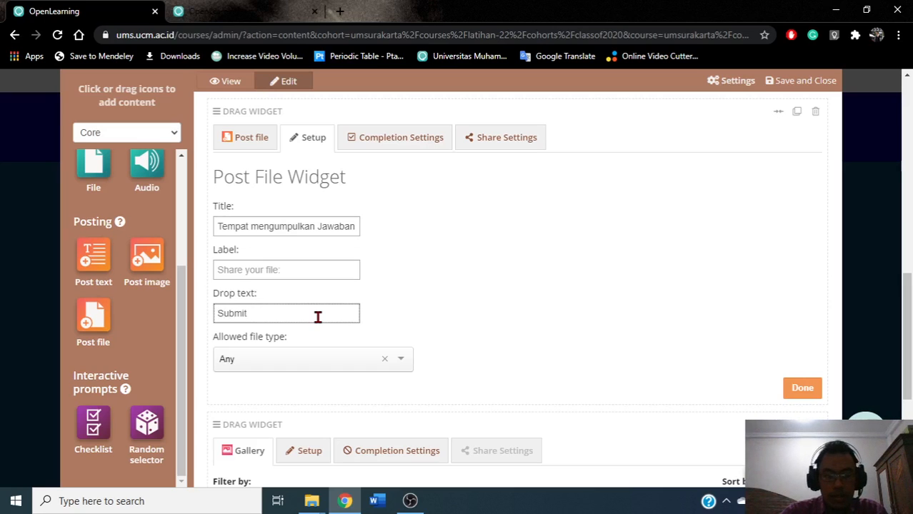
pyautogui.write(' pekerjaan an')
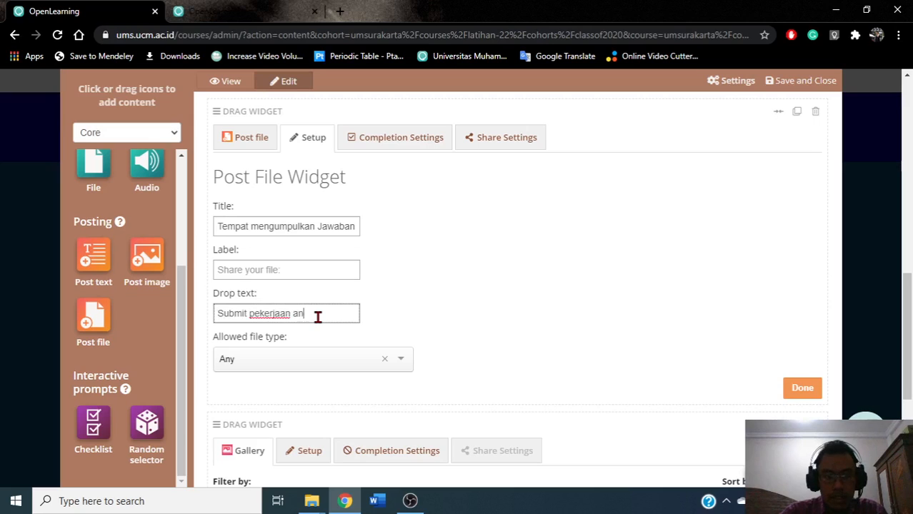
pyautogui.write('da di sini')
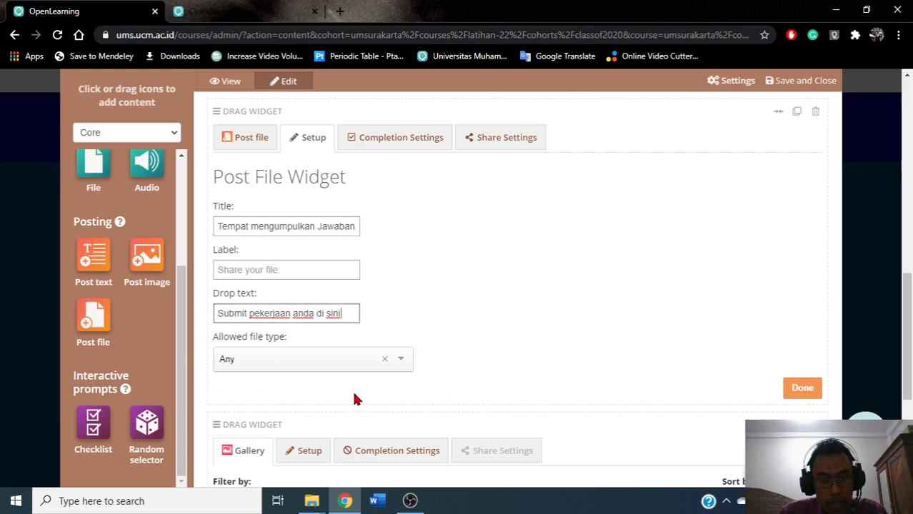
# - Limit uploads to Document (doc, xls, ppt, pdf, txt) in the Allowed file type list
pyautogui.click(402, 361)
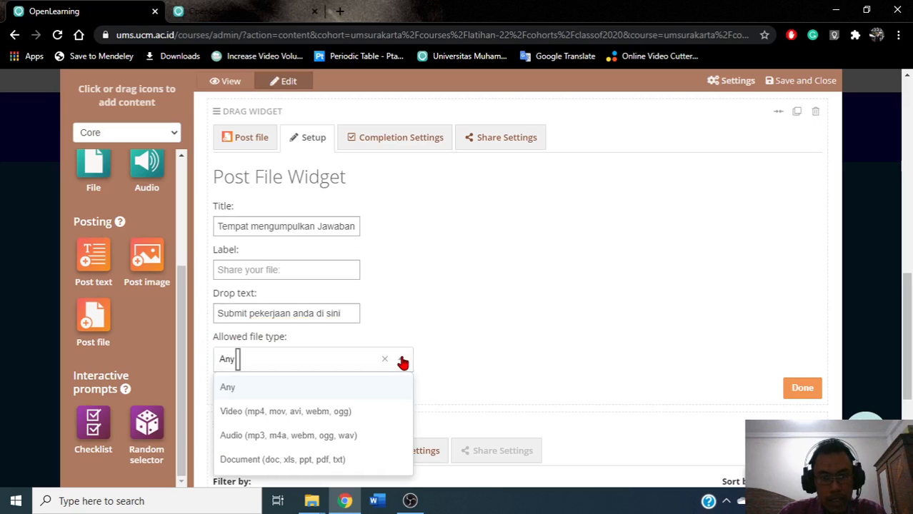
pyautogui.scroll(-1, 400, 360)
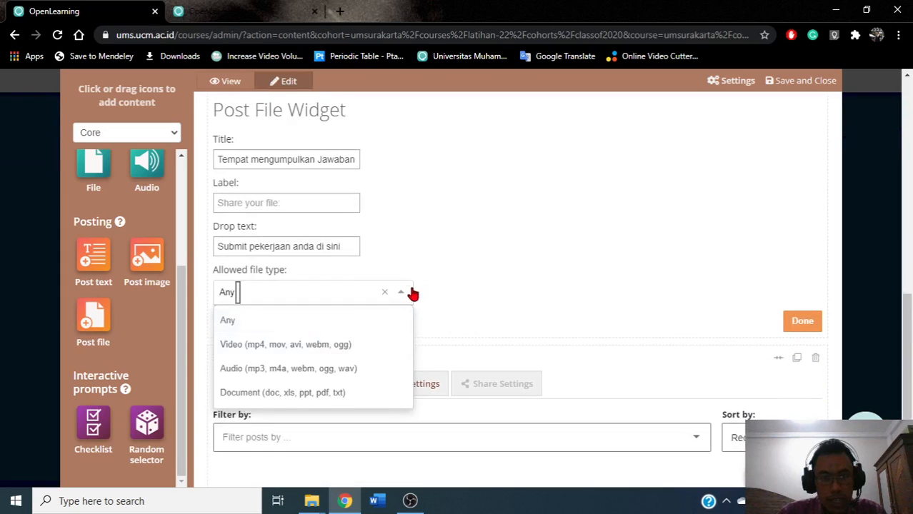
pyautogui.scroll(-2, 412, 294)
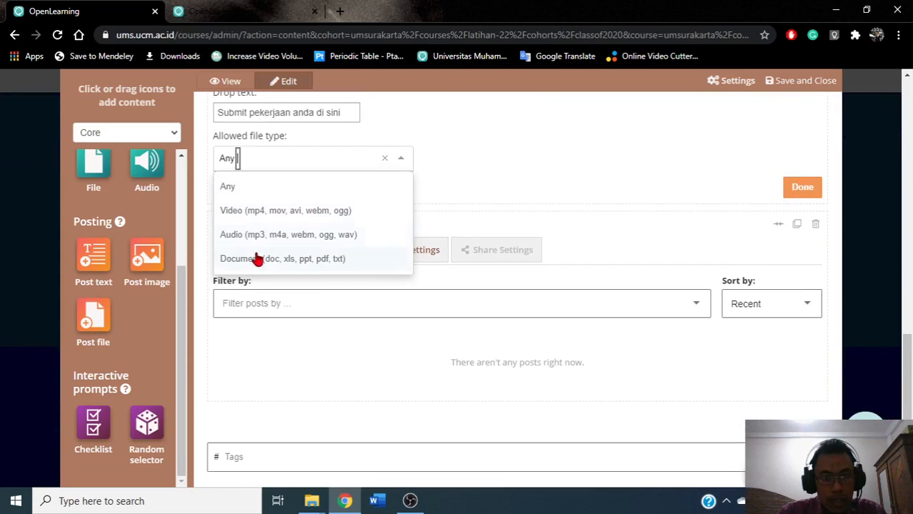
pyautogui.click(298, 262)
pyautogui.scroll(1, 293, 253)
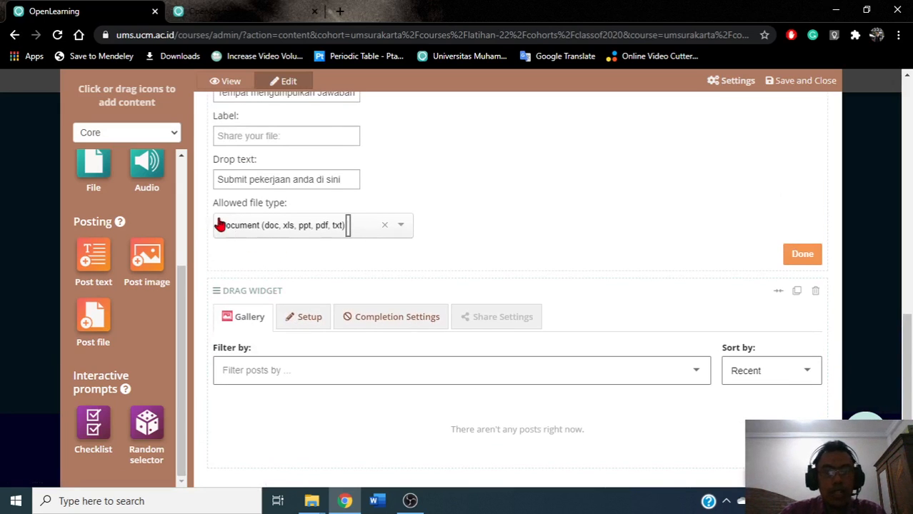
pyautogui.scroll(1, 267, 261)
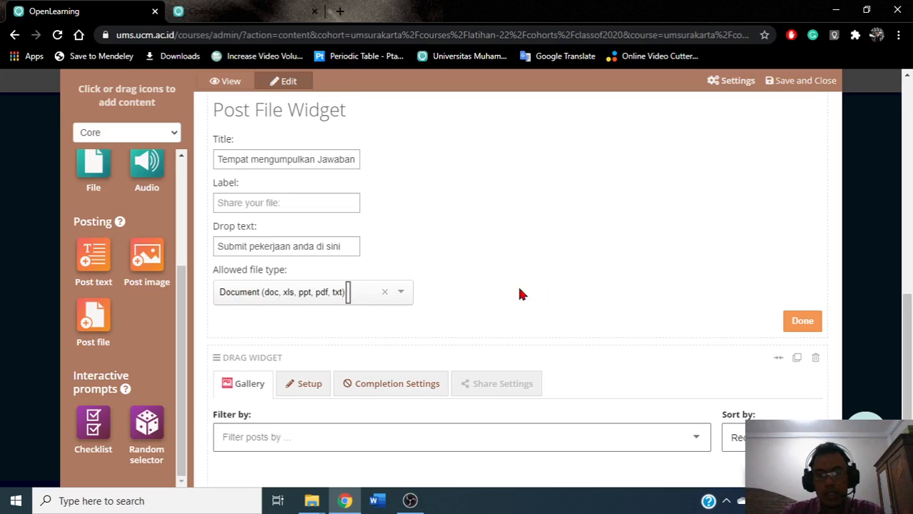
pyautogui.click(799, 323)
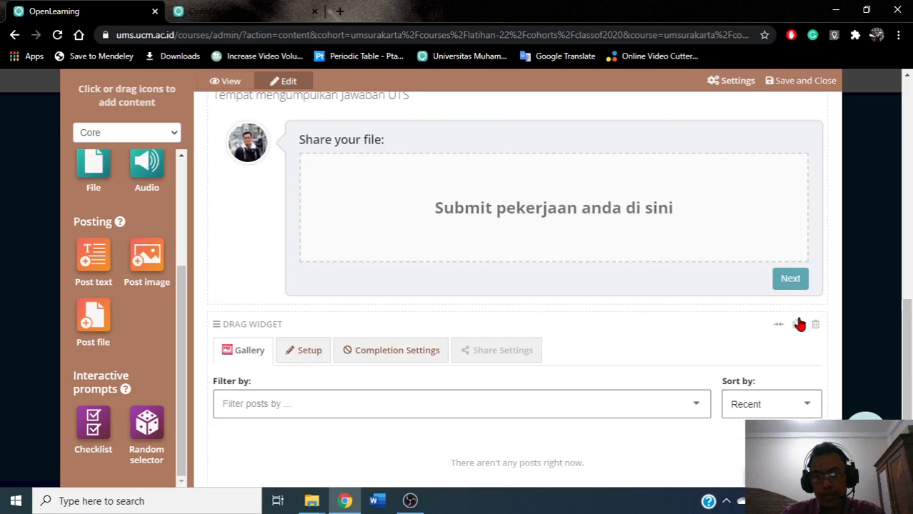
pyautogui.scroll(1, 754, 332)
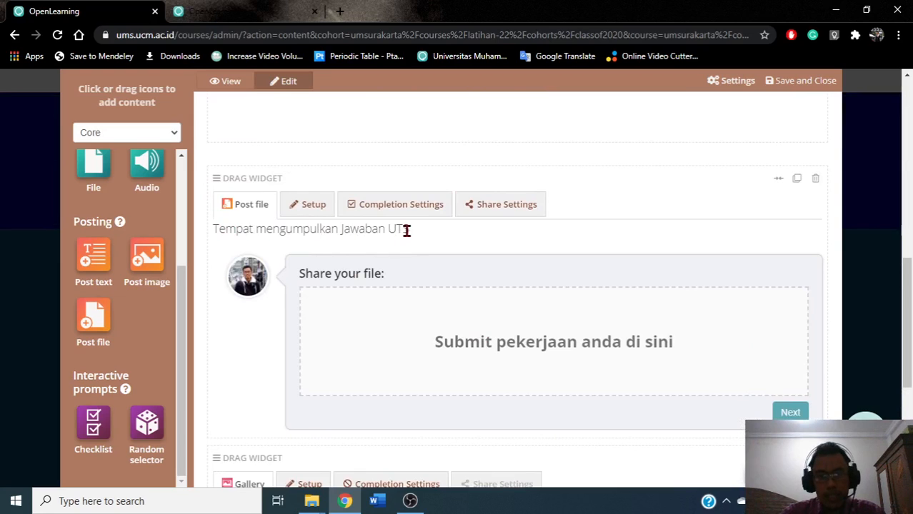
pyautogui.scroll(-1, 406, 232)
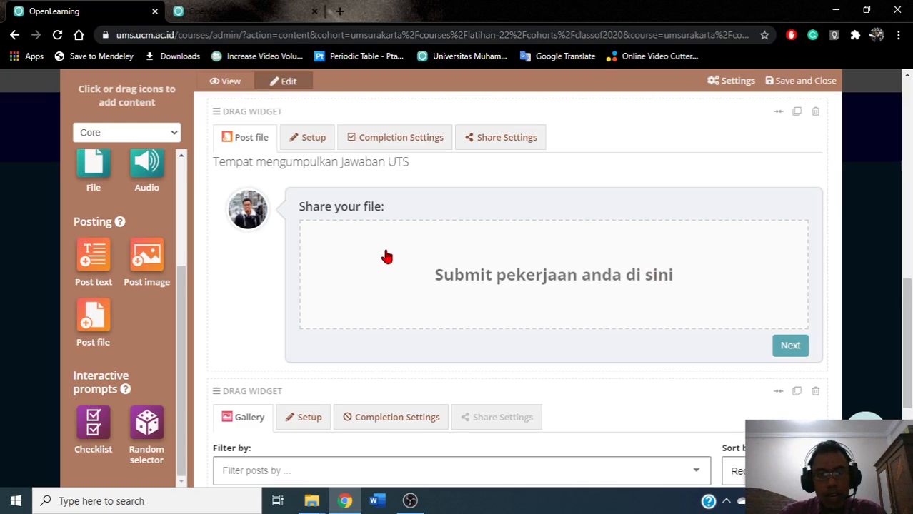
pyautogui.scroll(-2, 386, 256)
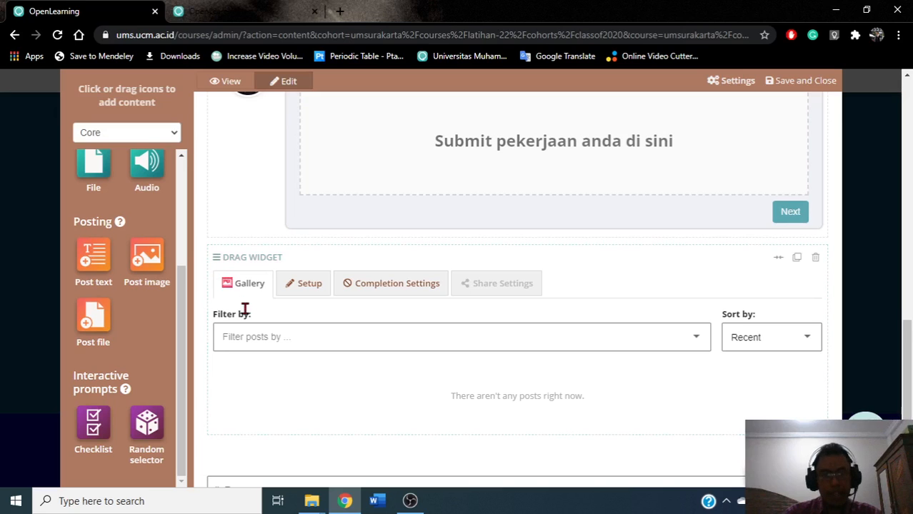
pyautogui.scroll(3, 245, 312)
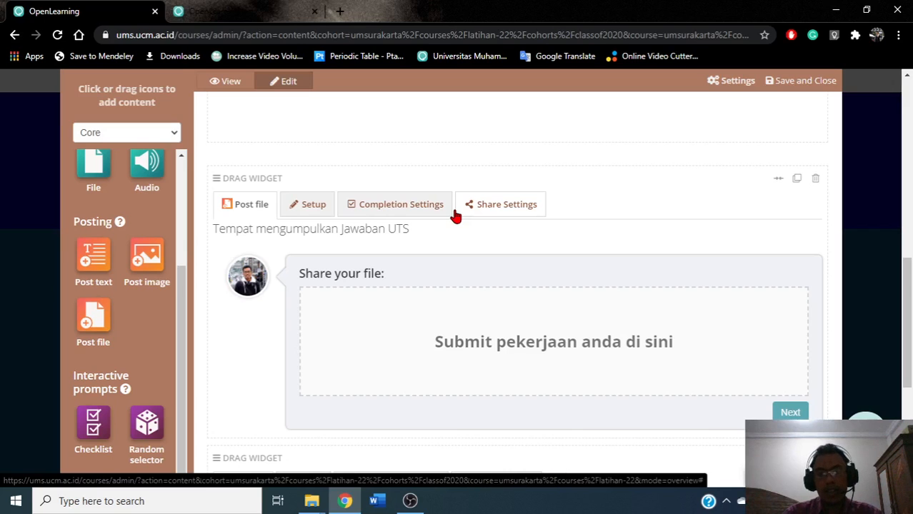
pyautogui.scroll(-3, 455, 216)
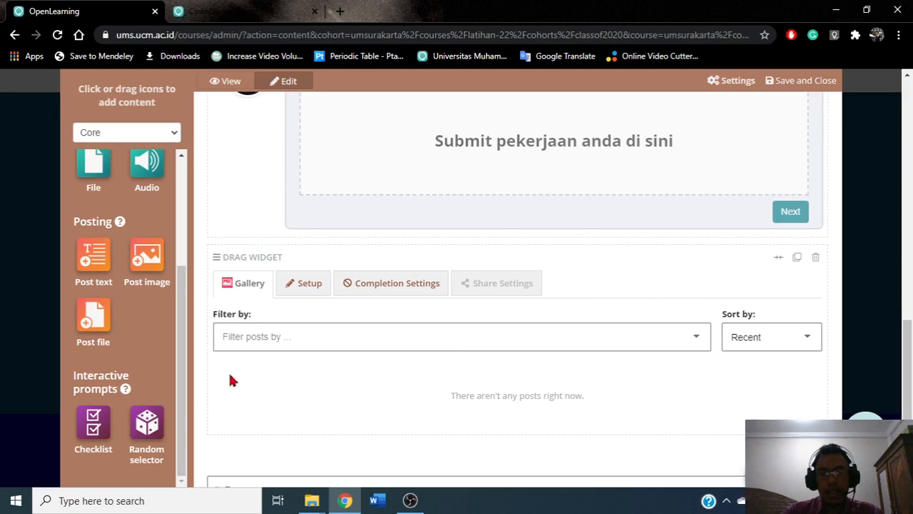
# - Leave the gallery's completion settings at 'No completion tracking' and confirm with Done
pyautogui.click(400, 287)
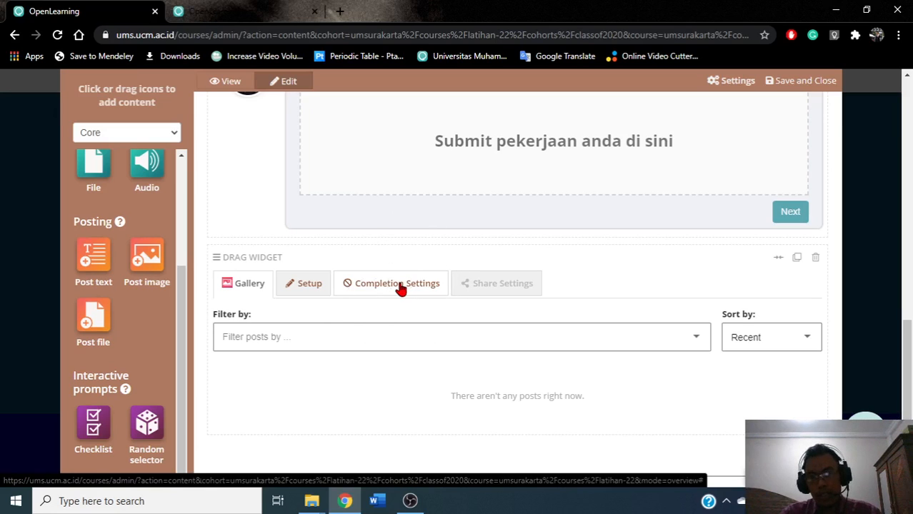
pyautogui.scroll(-1, 401, 286)
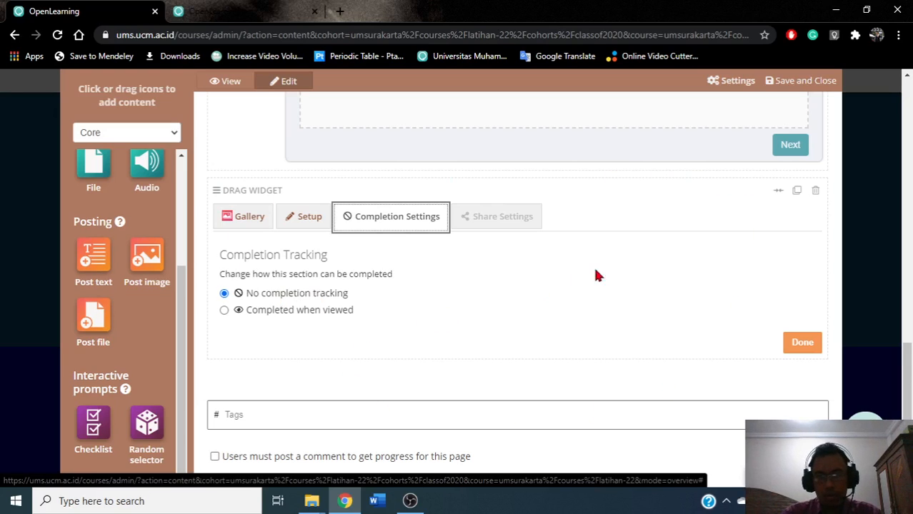
pyautogui.click(800, 345)
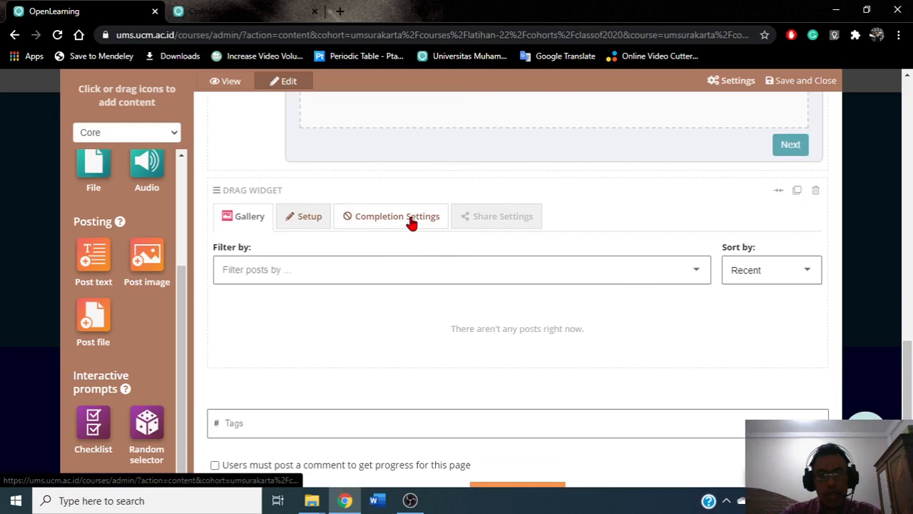
pyautogui.click(301, 219)
# - Turn on 'Only show one post per person' for the gallery drawing from '#3: Post file'
pyautogui.click(300, 219)
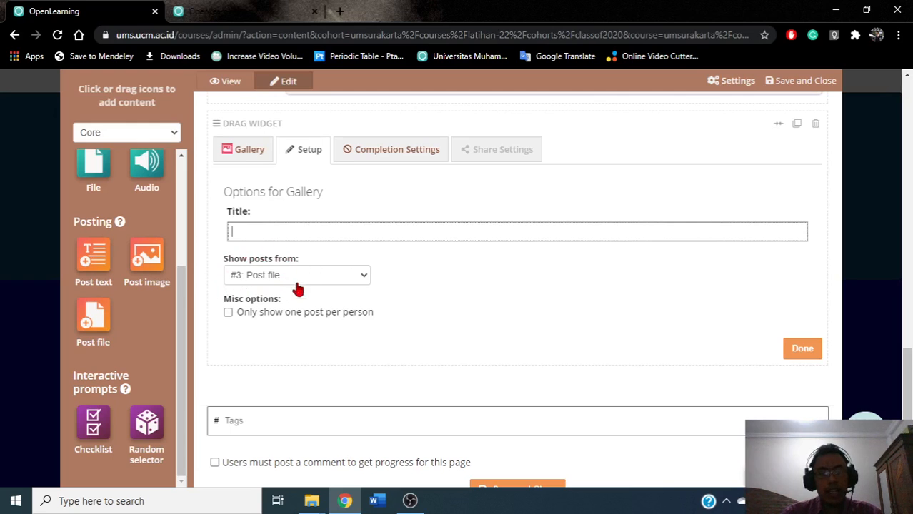
pyautogui.scroll(2, 261, 295)
pyautogui.scroll(2, 261, 295)
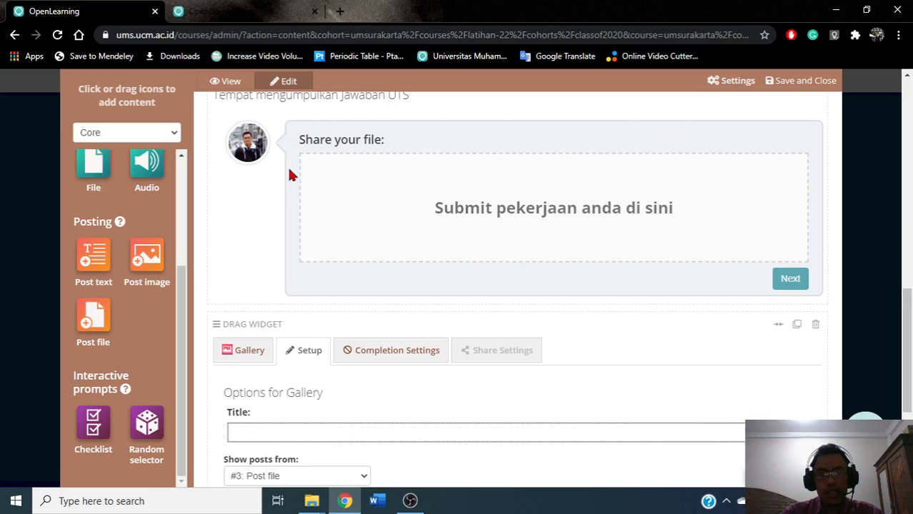
pyautogui.scroll(-2, 642, 165)
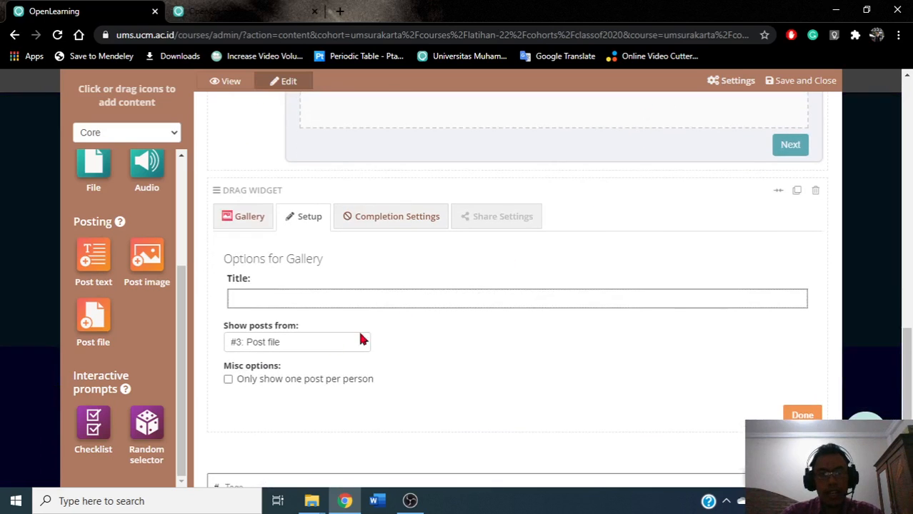
pyautogui.scroll(-1, 243, 289)
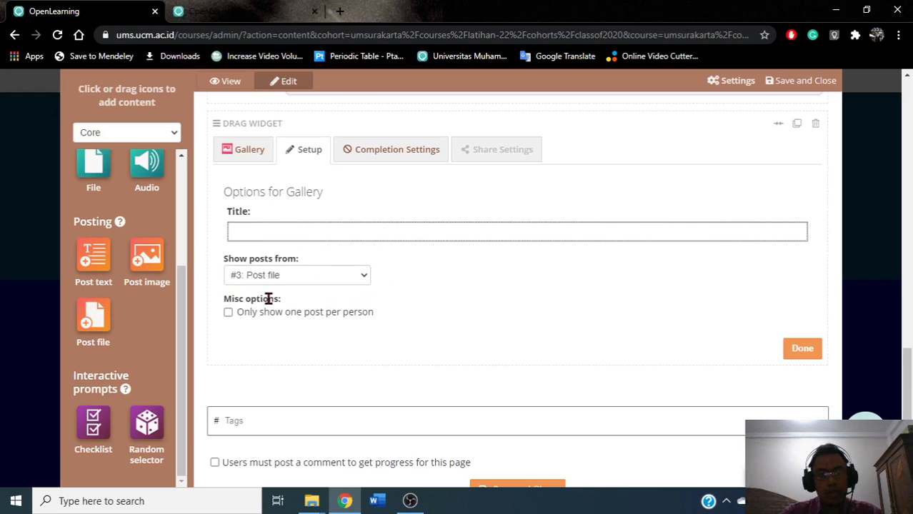
pyautogui.click(230, 231)
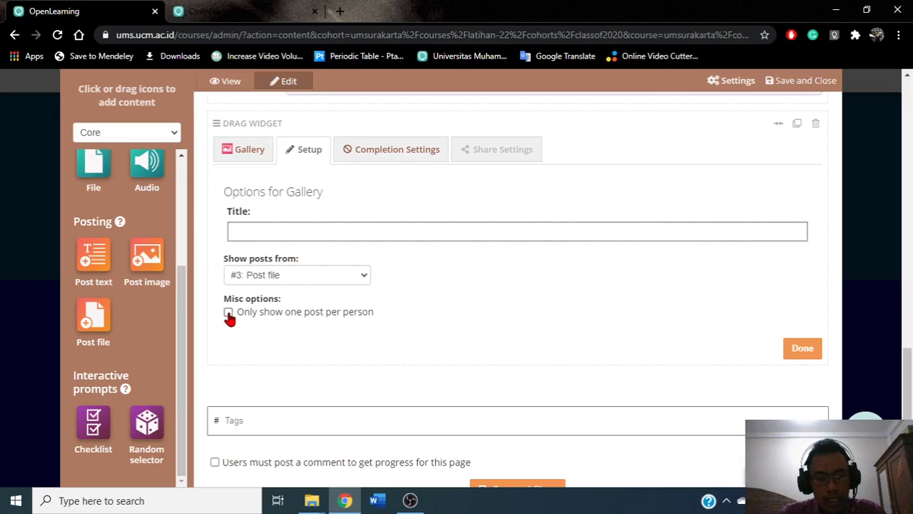
pyautogui.press('ctrl')
pyautogui.press('ctrl')
pyautogui.click(229, 315)
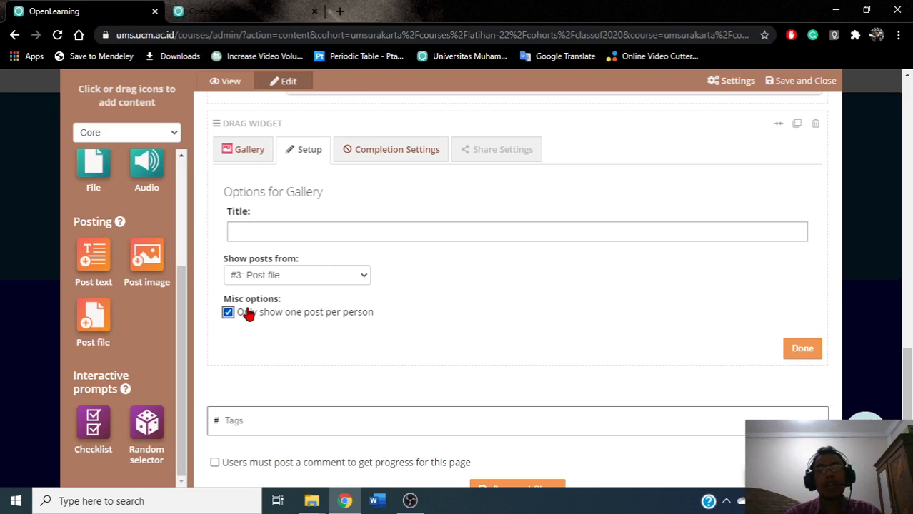
pyautogui.scroll(10, 250, 307)
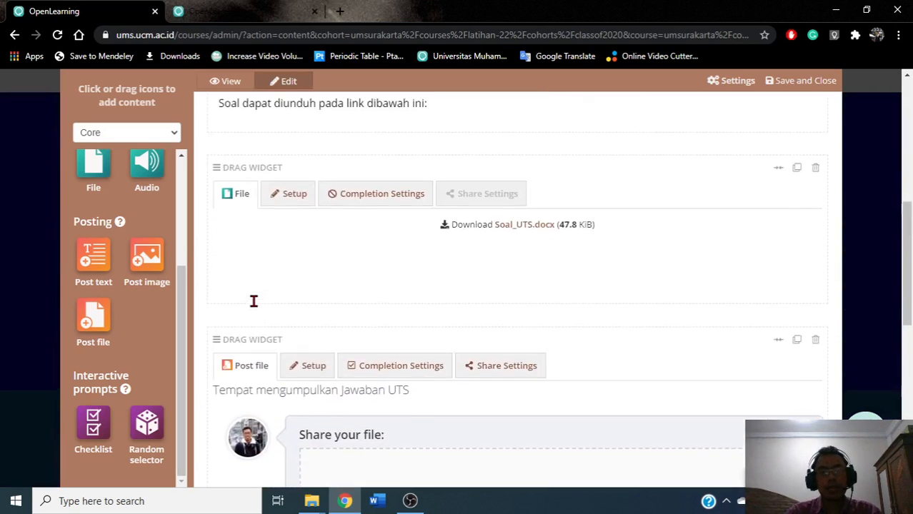
pyautogui.scroll(1, 254, 301)
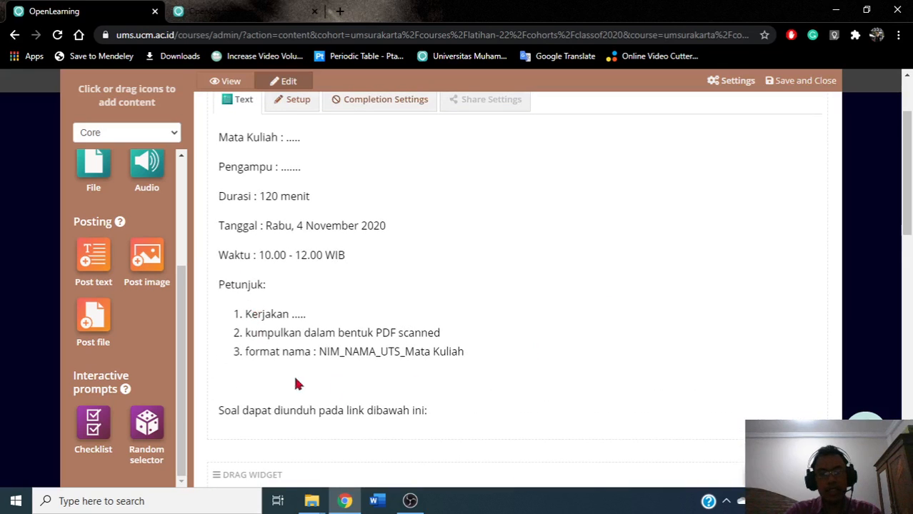
pyautogui.scroll(-2, 428, 285)
pyautogui.scroll(2, 440, 287)
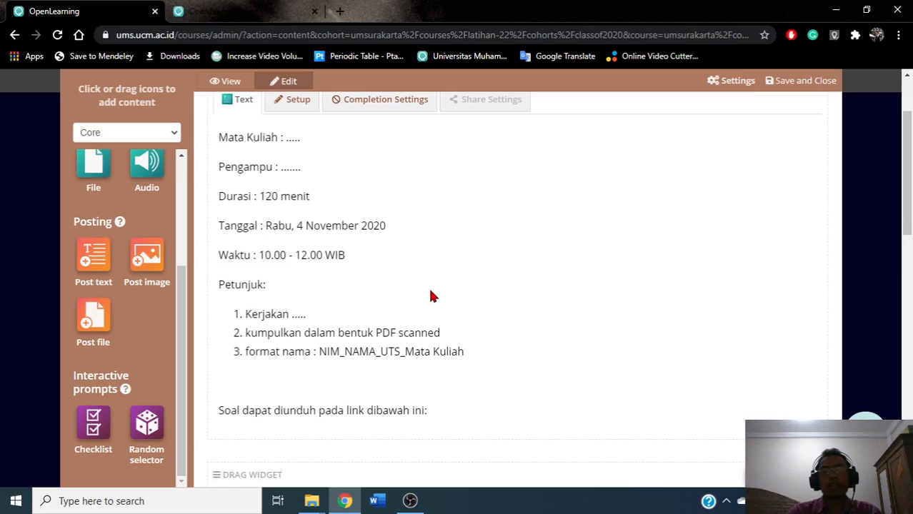
pyautogui.scroll(-5, 410, 286)
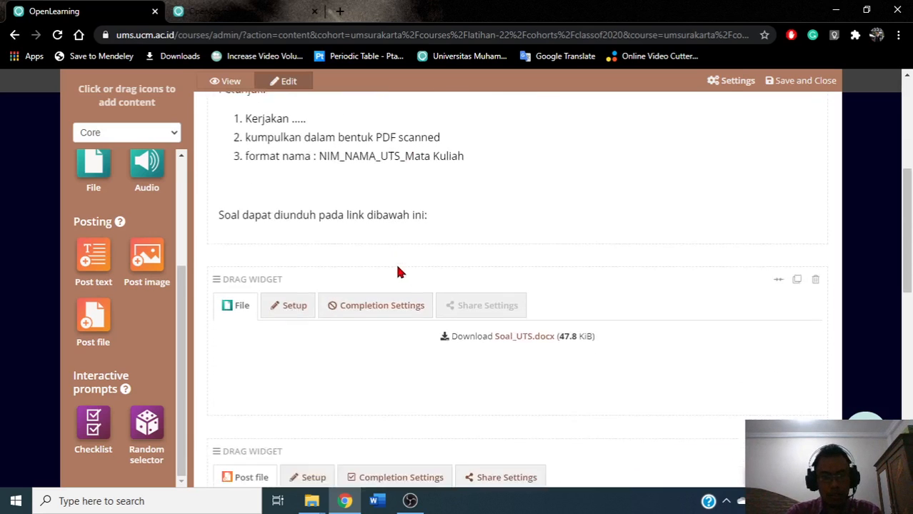
pyautogui.scroll(-6, 398, 272)
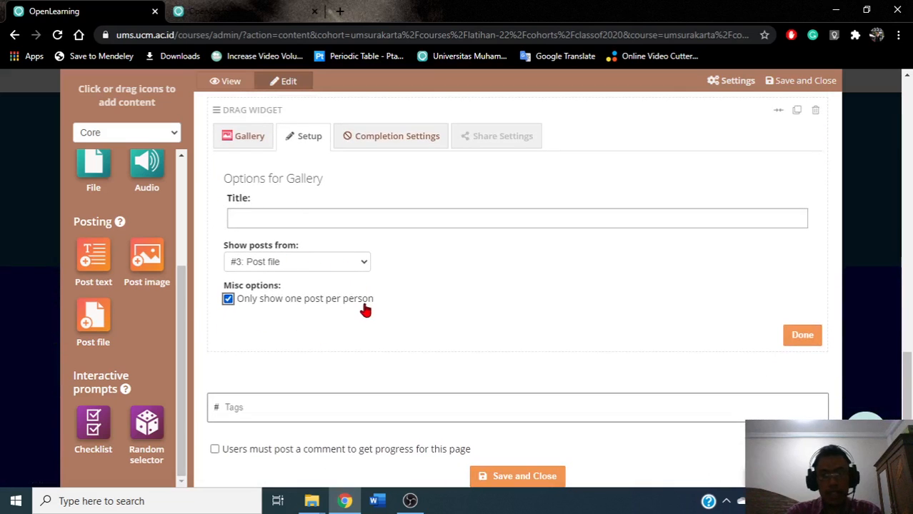
# - Confirm the gallery setup with Done, then Save and Close the UTS page editor
pyautogui.click(805, 333)
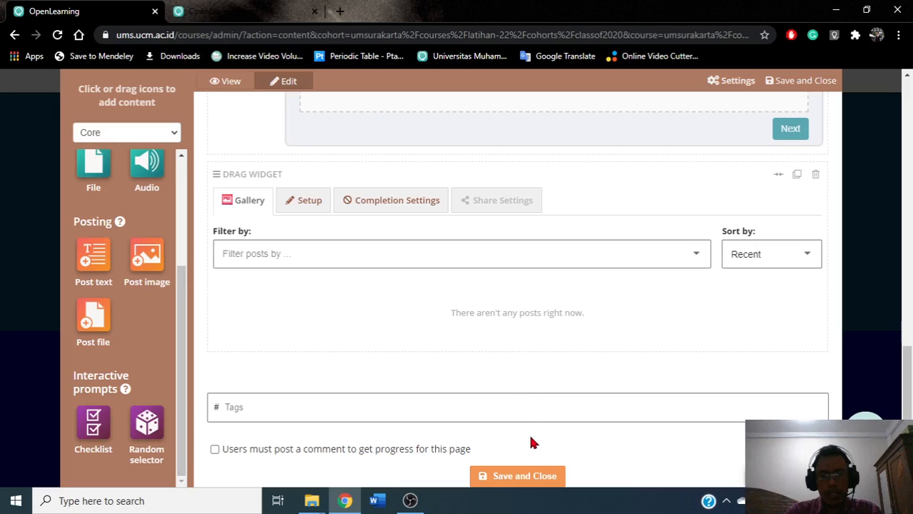
pyautogui.click(529, 481)
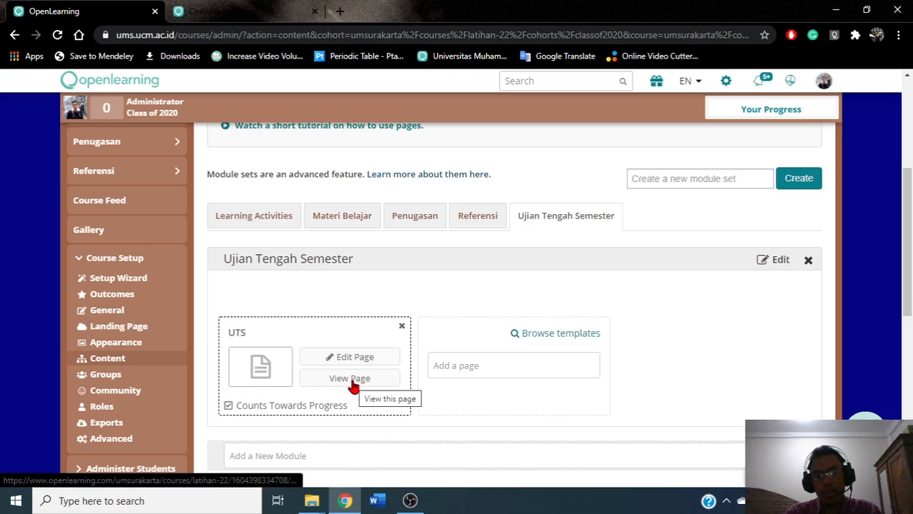
# - View the UTS page as students see it, down to the Soal_UTS.docx download
pyautogui.click(352, 382)
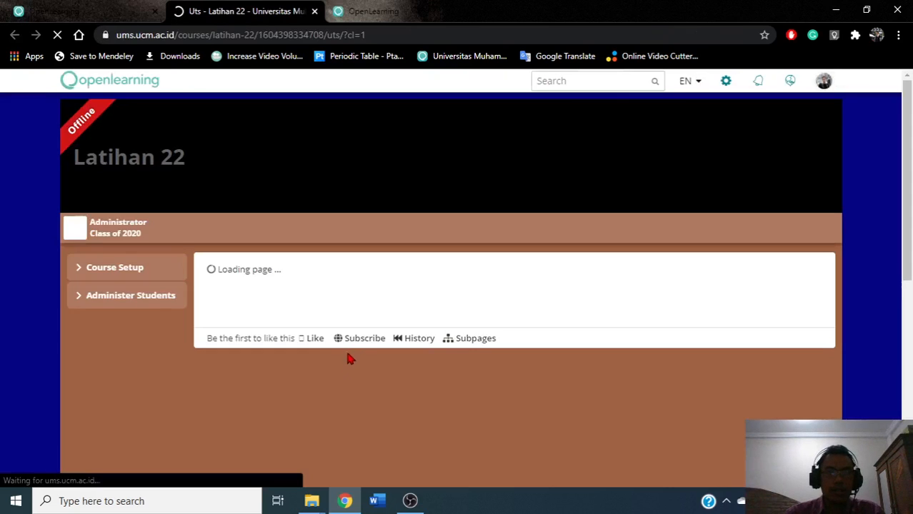
pyautogui.scroll(-1, 342, 266)
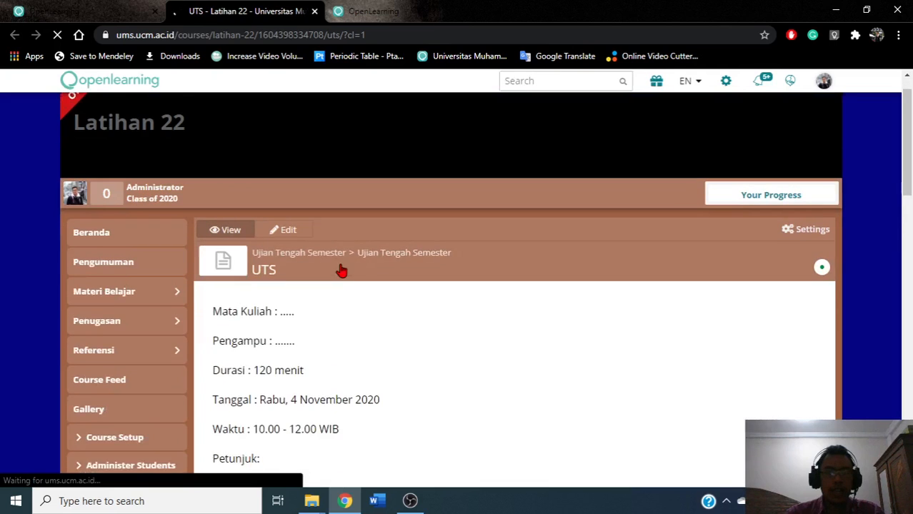
pyautogui.scroll(-1, 341, 270)
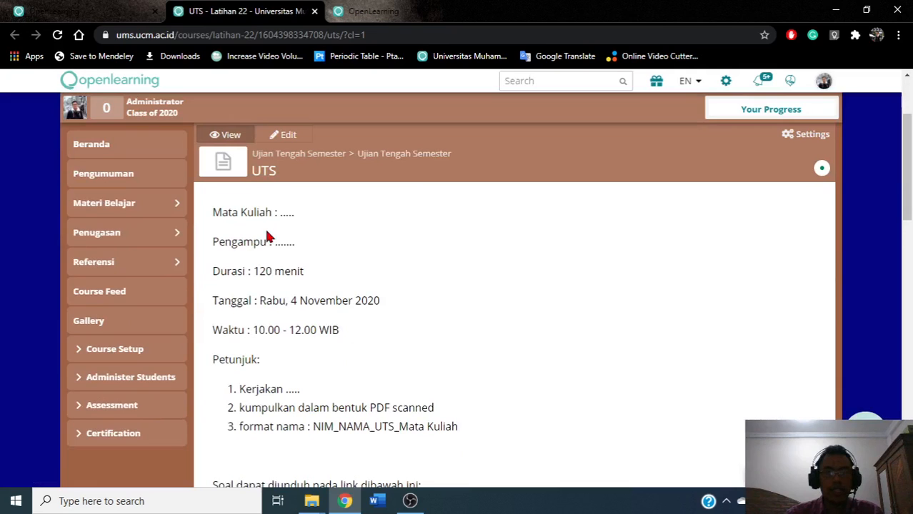
pyautogui.scroll(-1, 250, 230)
pyautogui.scroll(1, 230, 234)
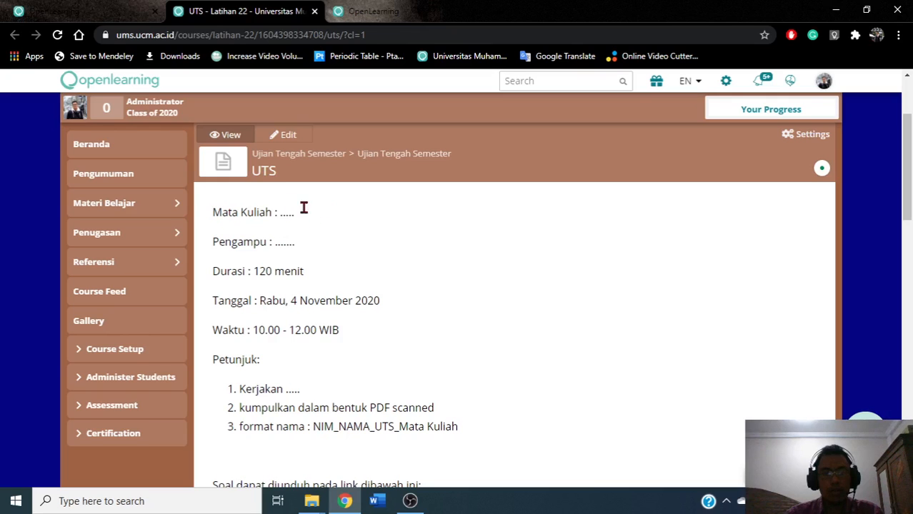
pyautogui.scroll(-1, 270, 295)
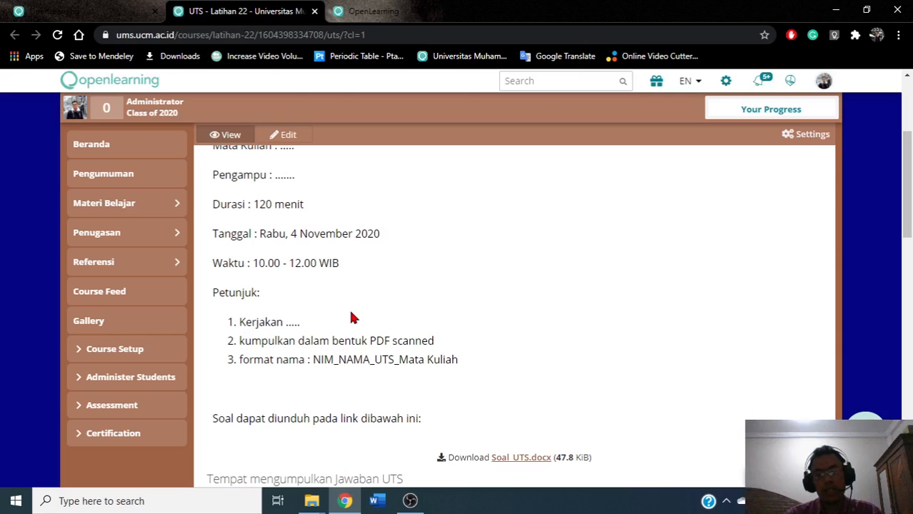
pyautogui.scroll(-1, 379, 297)
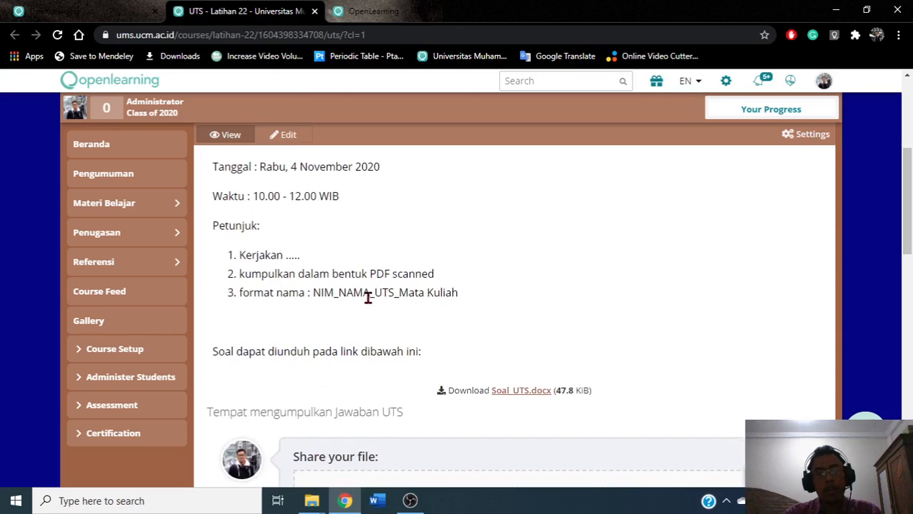
pyautogui.scroll(-1, 333, 358)
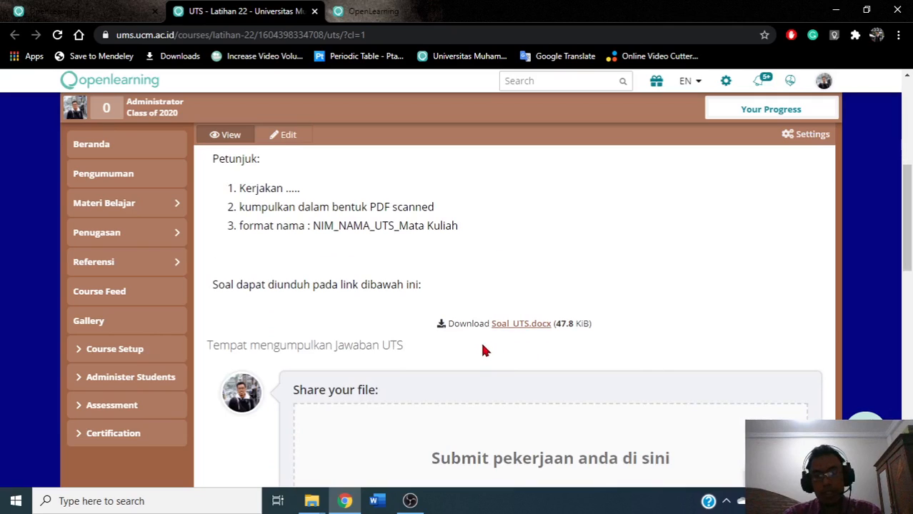
pyautogui.click(517, 325)
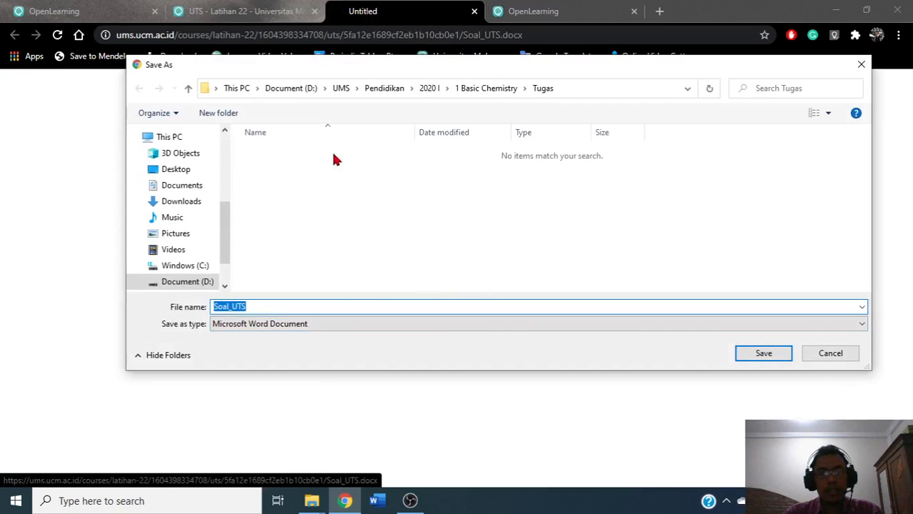
pyautogui.click(827, 357)
pyautogui.scroll(-2, 466, 298)
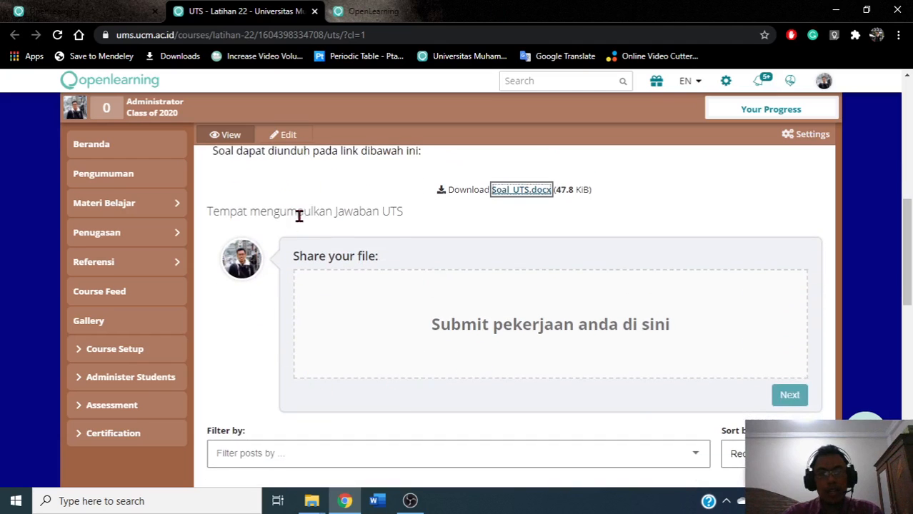
# - Start an answer upload and duplicate the Soal UTS file in the Open dialog
pyautogui.click(541, 327)
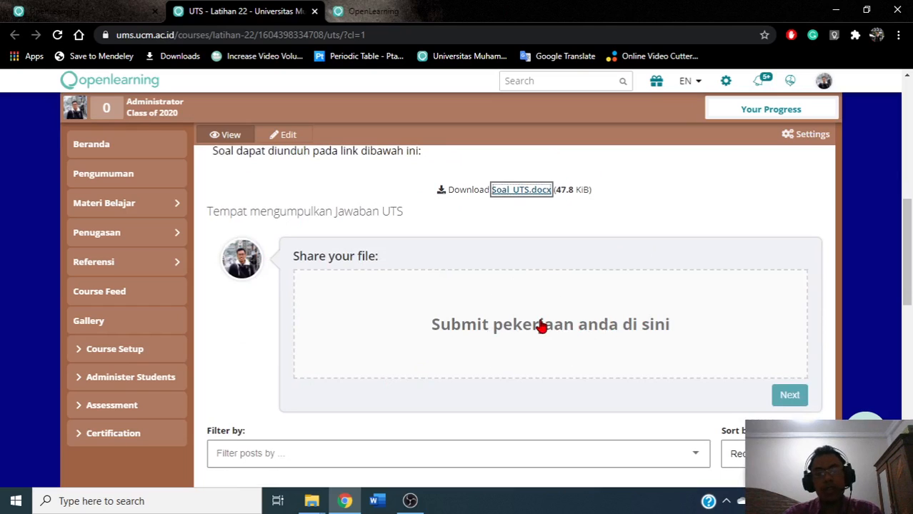
pyautogui.click(541, 327)
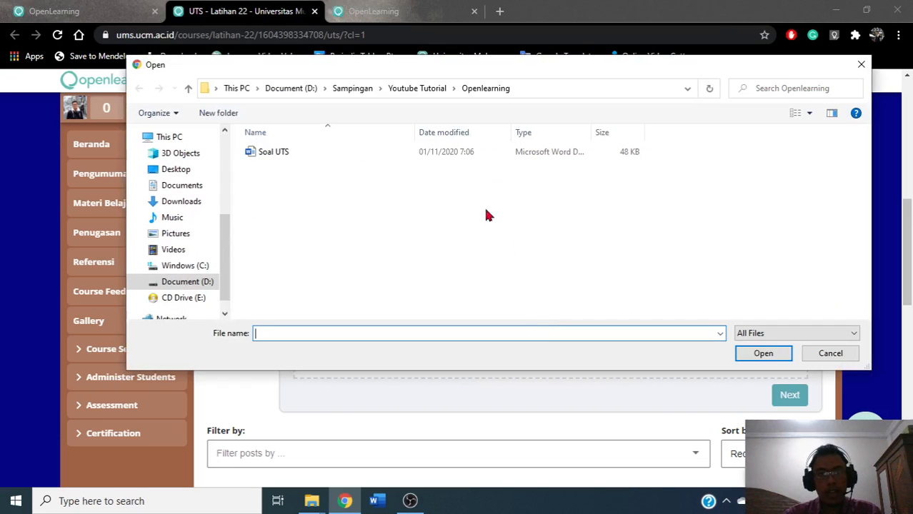
pyautogui.click(275, 152)
pyautogui.rightClick(275, 151)
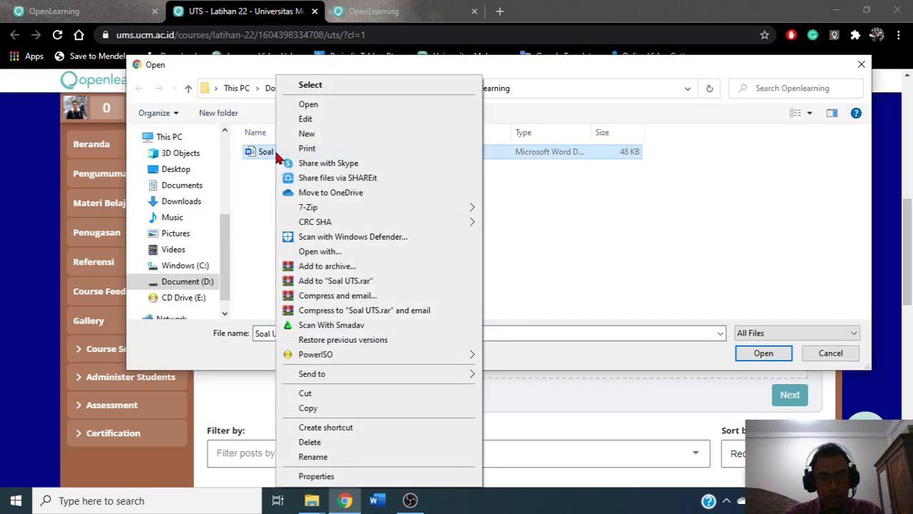
pyautogui.click(305, 408)
pyautogui.rightClick(274, 248)
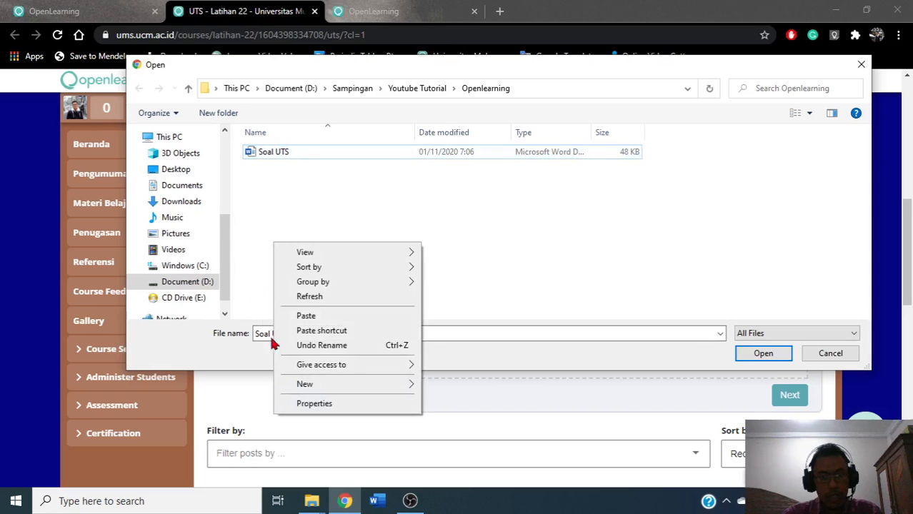
pyautogui.click(311, 316)
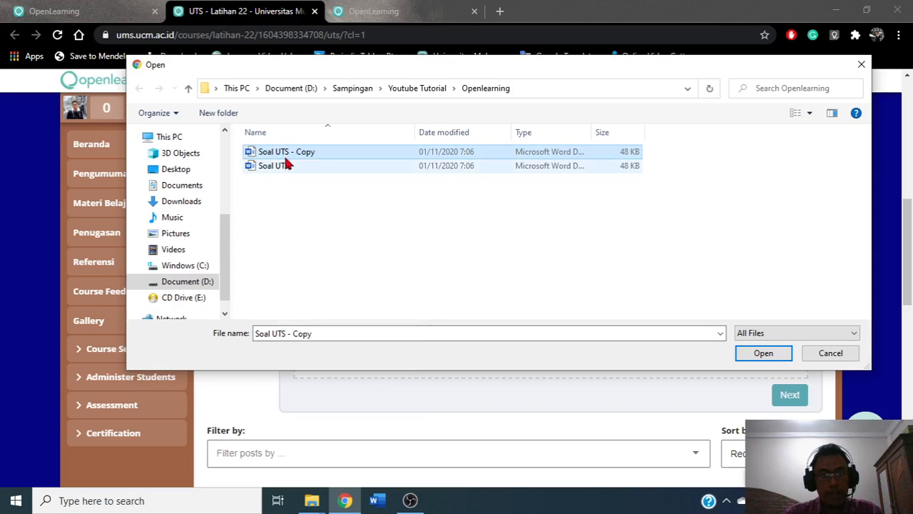
# - Rename the duplicate to 'Jawaban UTS' and upload it to the submission area
pyautogui.rightClick(286, 154)
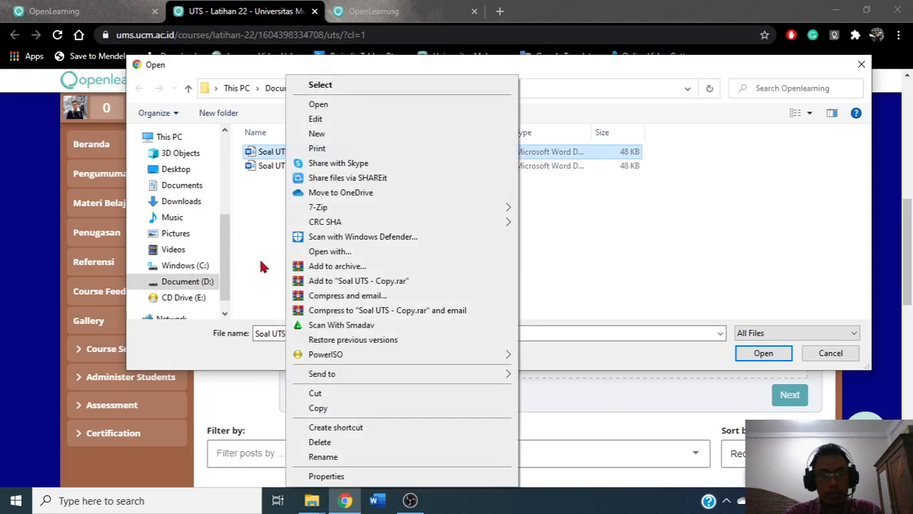
pyautogui.click(314, 457)
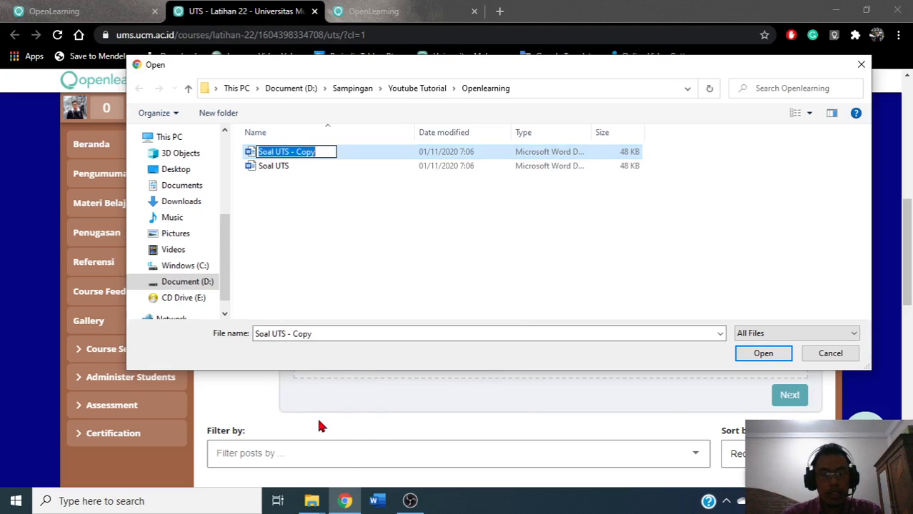
pyautogui.write('Jawaban UTS')
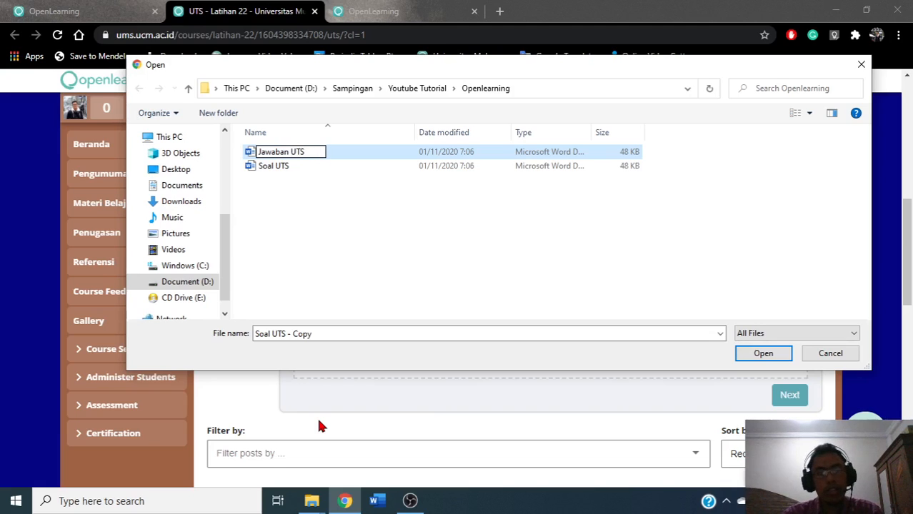
pyautogui.press('Return')
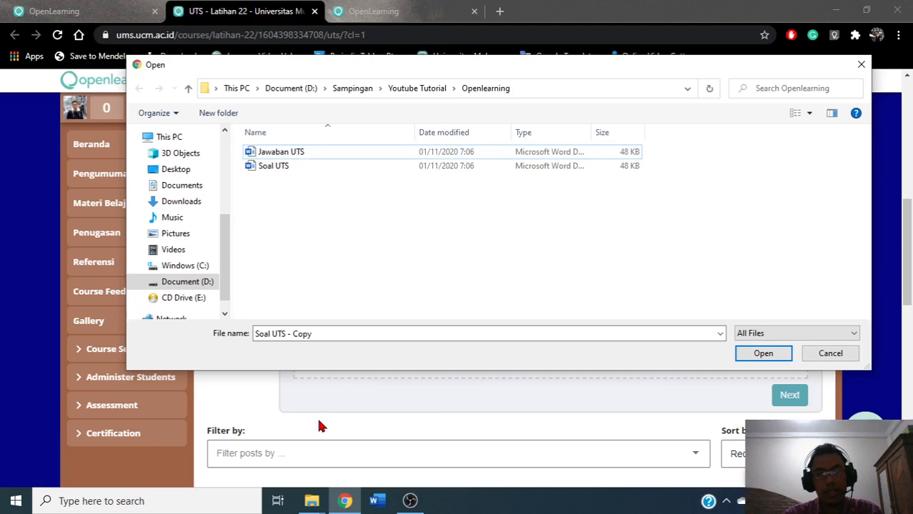
pyautogui.click(296, 155)
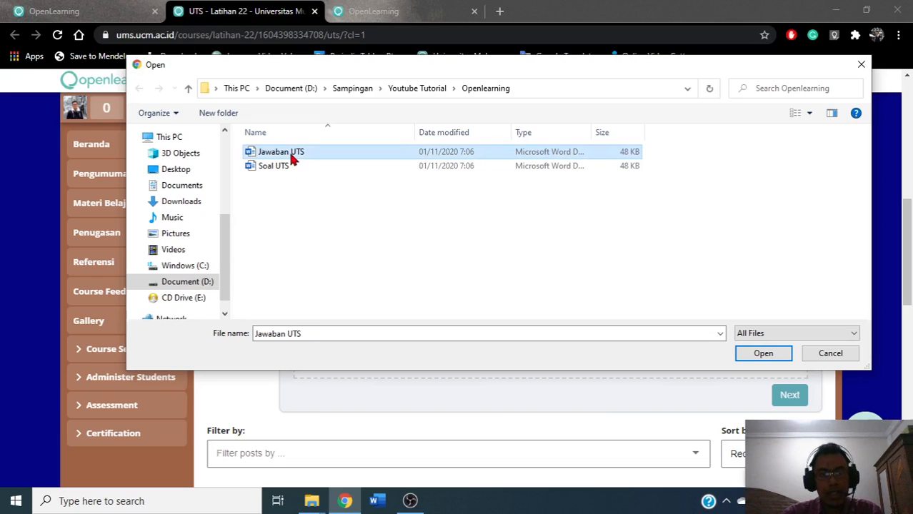
pyautogui.click(761, 353)
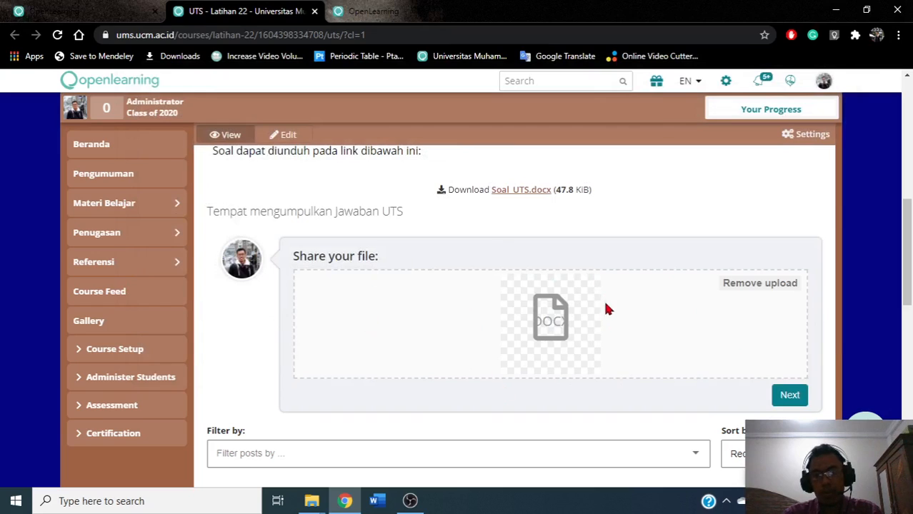
# - Post Jawaban UTS captioned with the student ID, student's name, 'UTS' and 'Kimia Dasar'
pyautogui.scroll(-1, 703, 297)
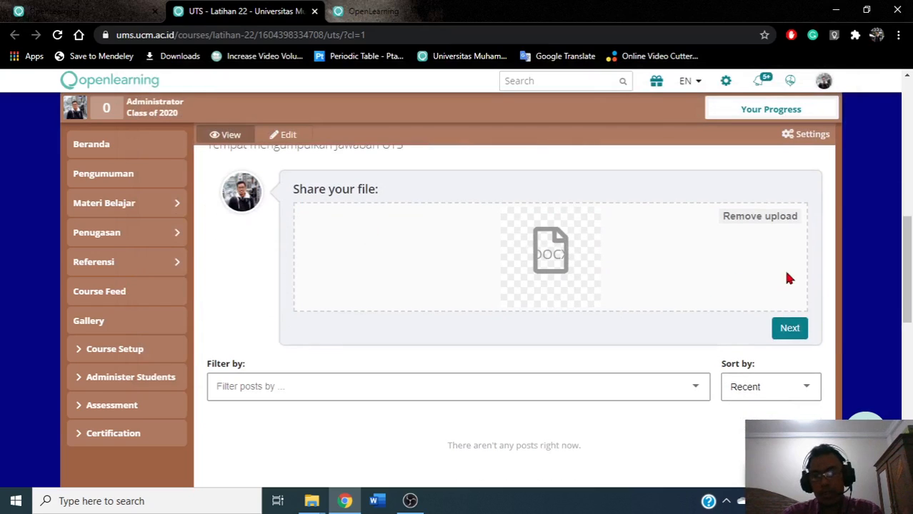
pyautogui.click(790, 329)
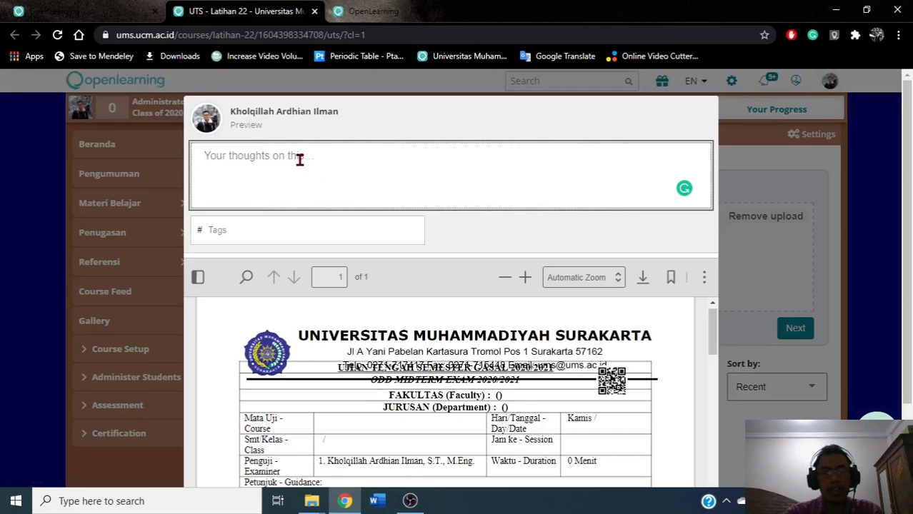
pyautogui.scroll(-3, 596, 332)
pyautogui.scroll(2, 373, 378)
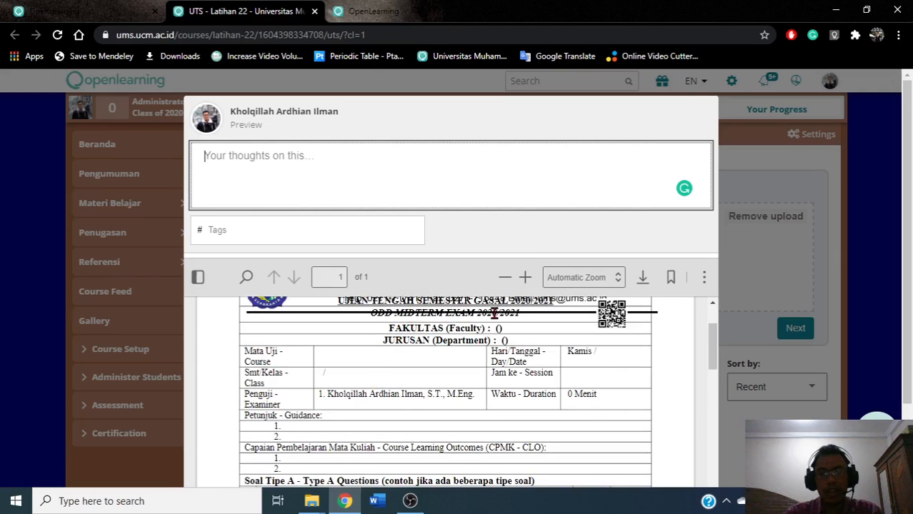
pyautogui.scroll(-3, 593, 350)
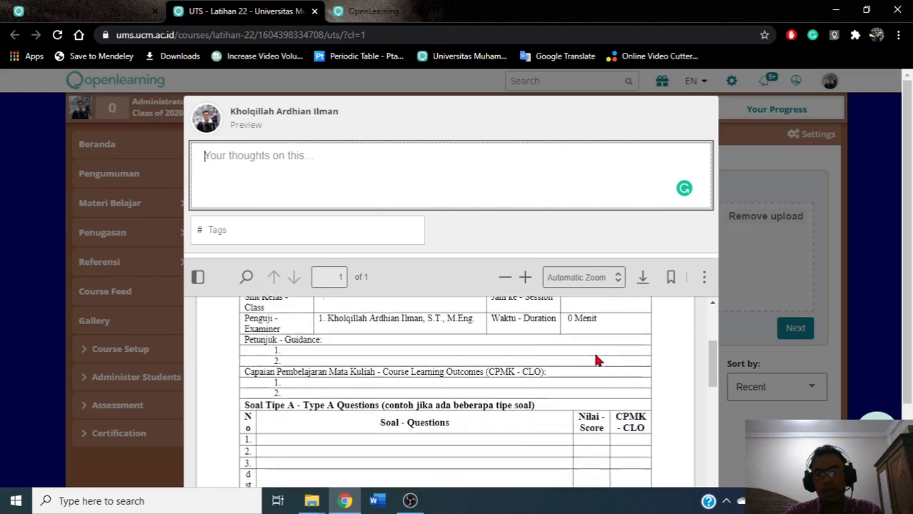
pyautogui.scroll(2, 428, 429)
pyautogui.scroll(2, 357, 425)
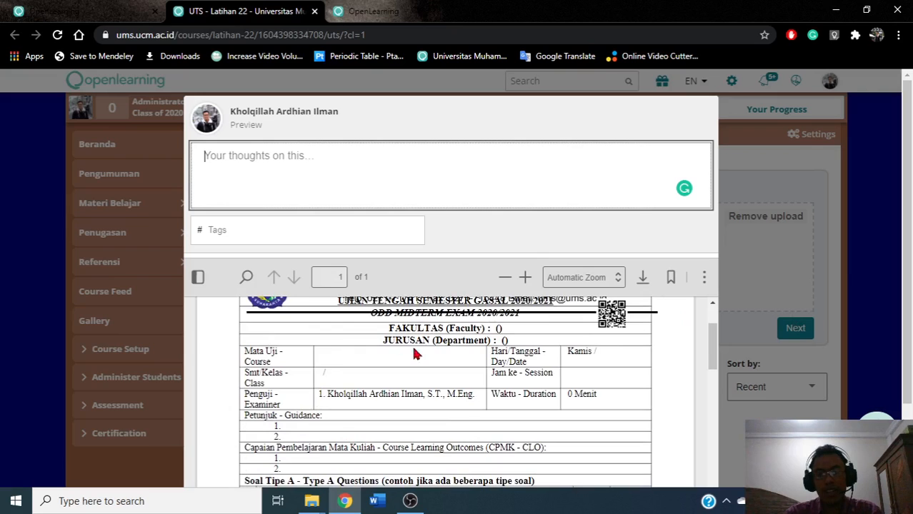
pyautogui.scroll(1, 415, 354)
pyautogui.scroll(-1, 428, 363)
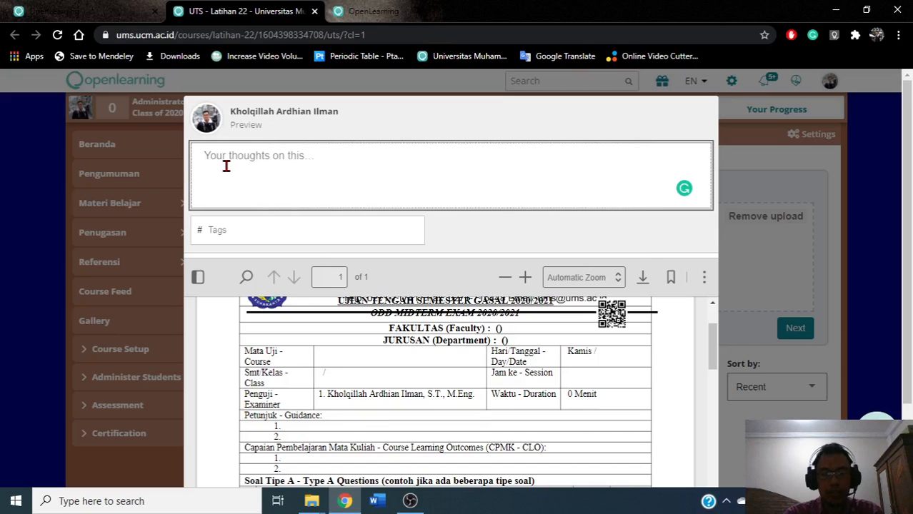
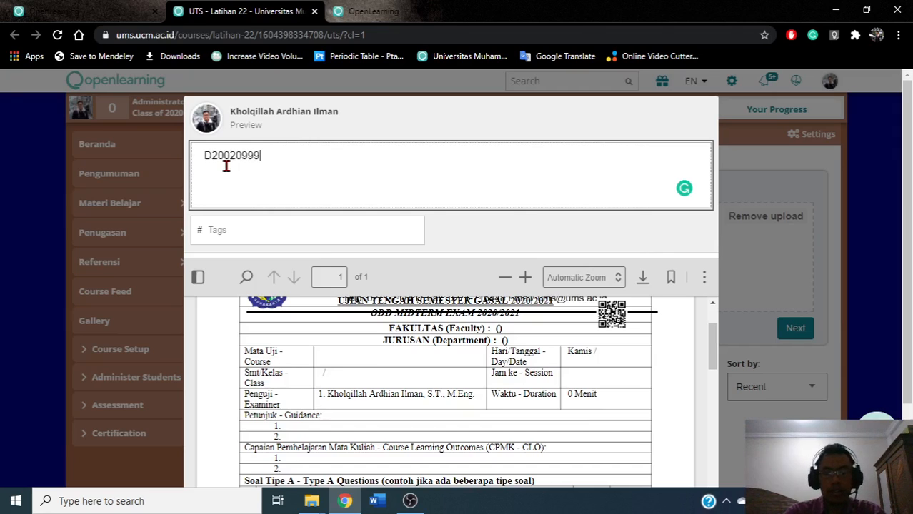
pyautogui.write('_Kholqi')
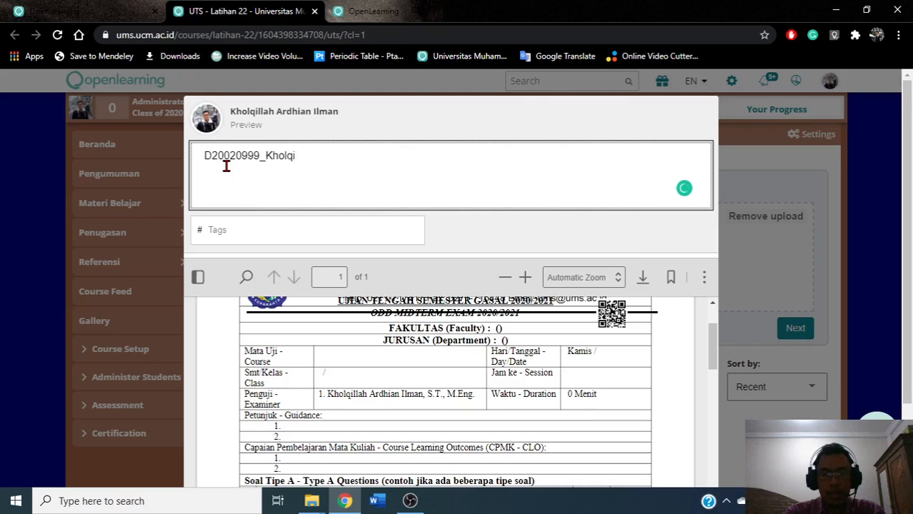
pyautogui.write('_UTS_')
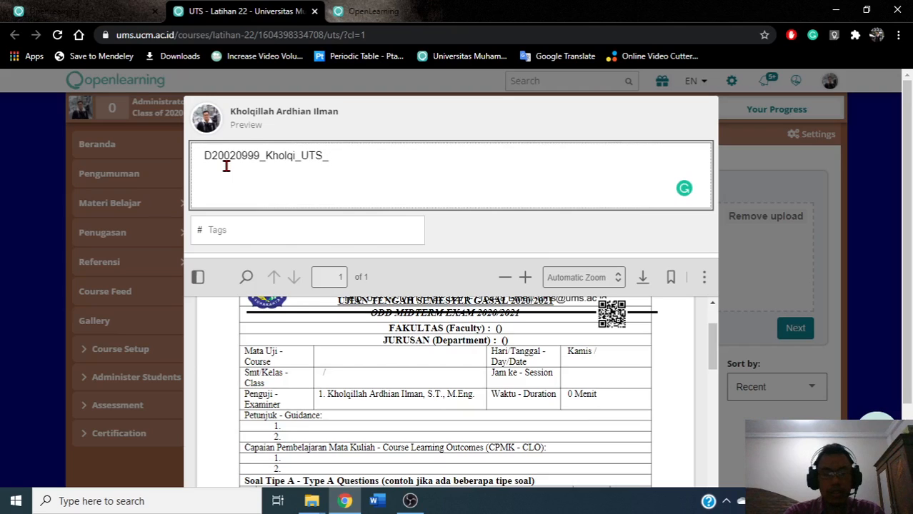
pyautogui.write('Kimia Dasar')
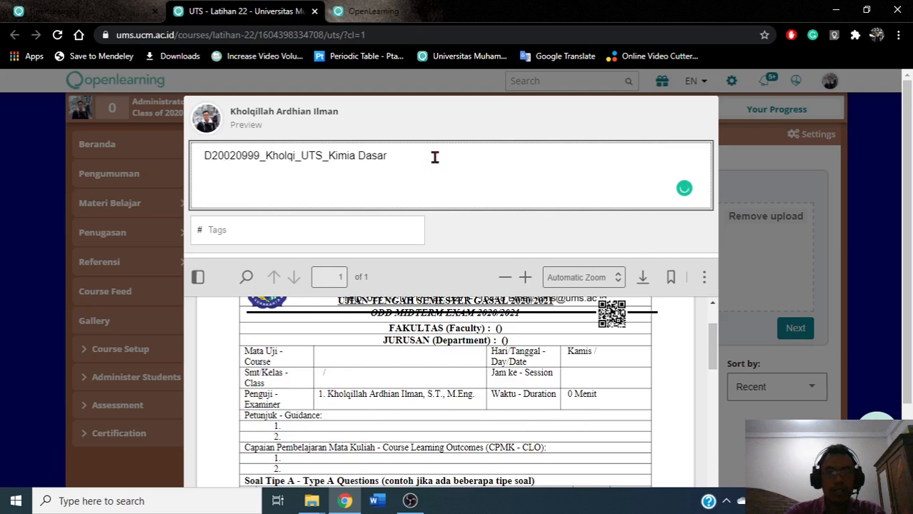
pyautogui.scroll(-2, 464, 200)
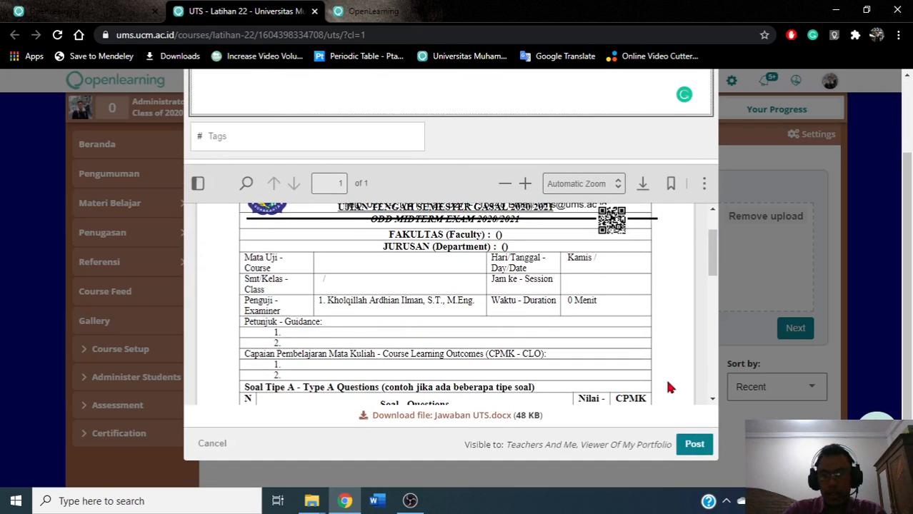
pyautogui.click(695, 446)
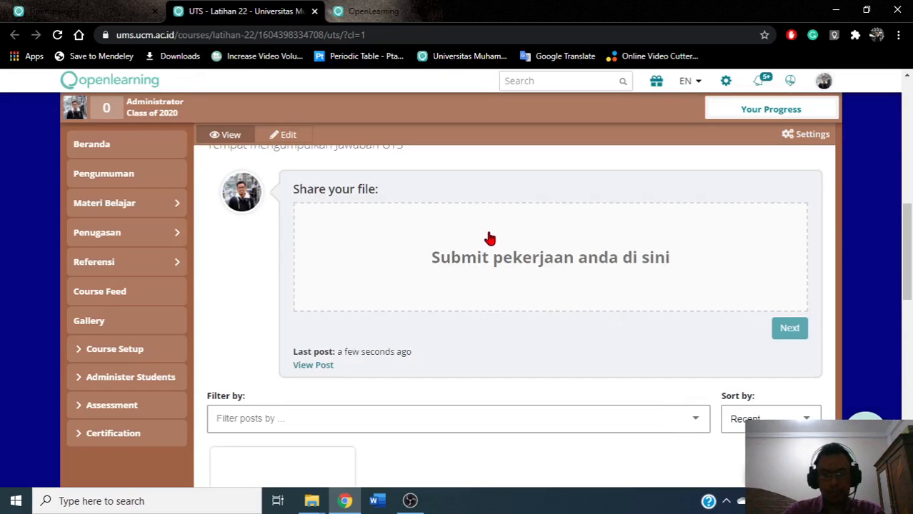
pyautogui.scroll(-3, 490, 238)
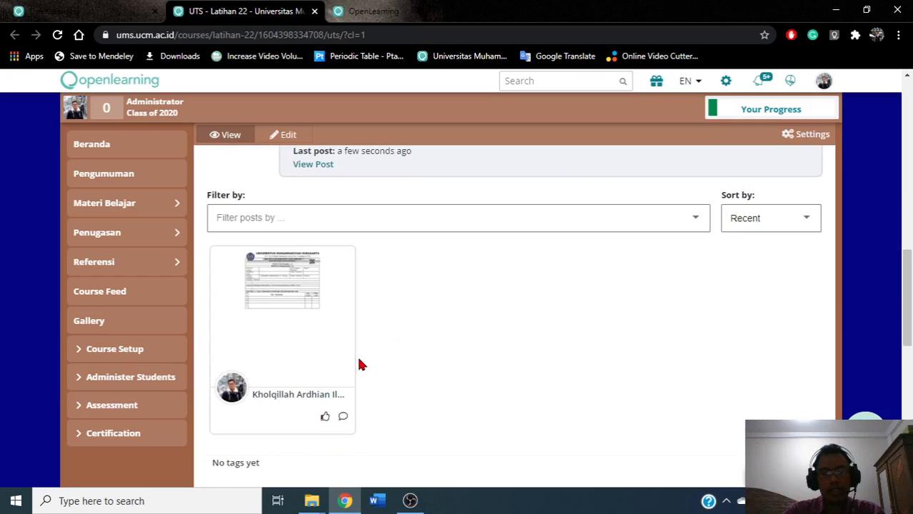
pyautogui.scroll(1, 358, 365)
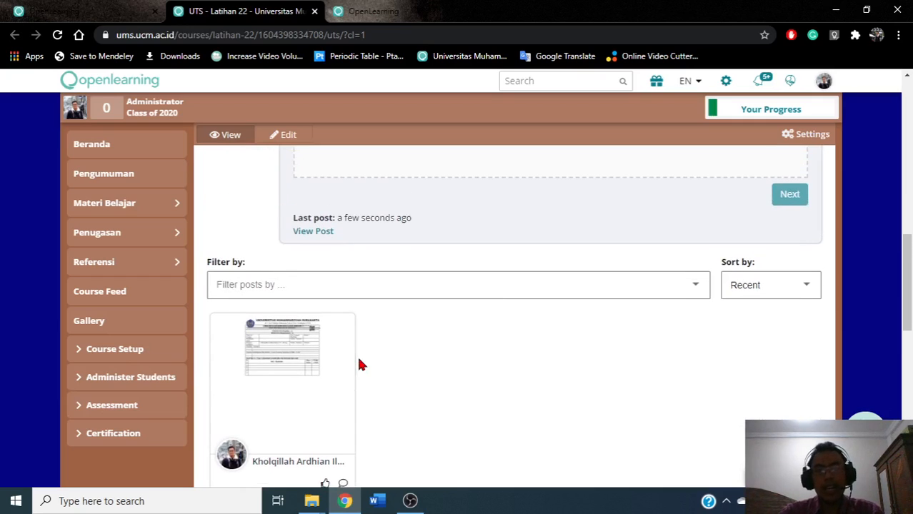
pyautogui.scroll(-1, 322, 433)
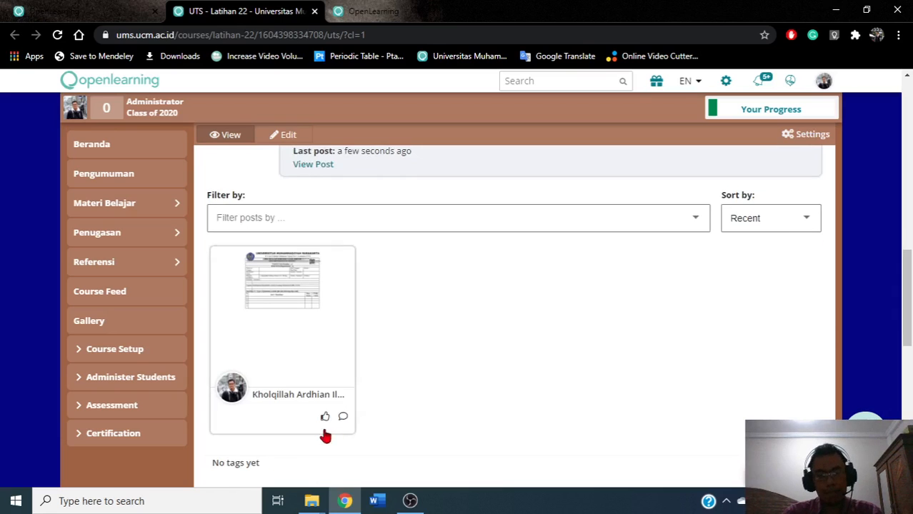
pyautogui.scroll(1, 214, 379)
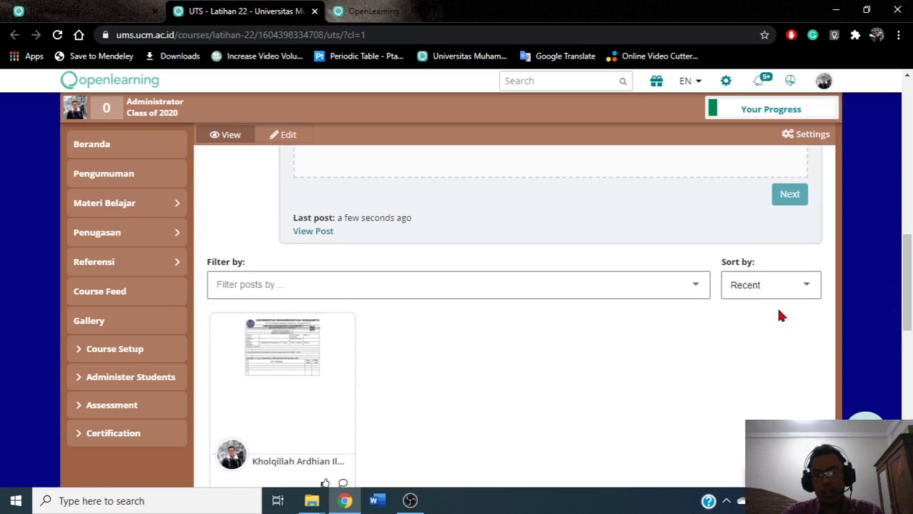
pyautogui.scroll(-1, 793, 329)
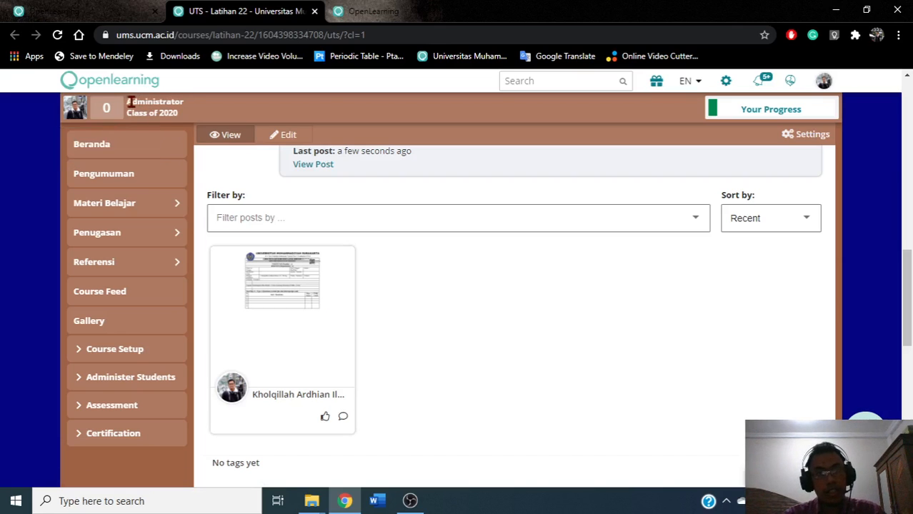
pyautogui.moveTo(129, 102); pyautogui.dragTo(179, 101)
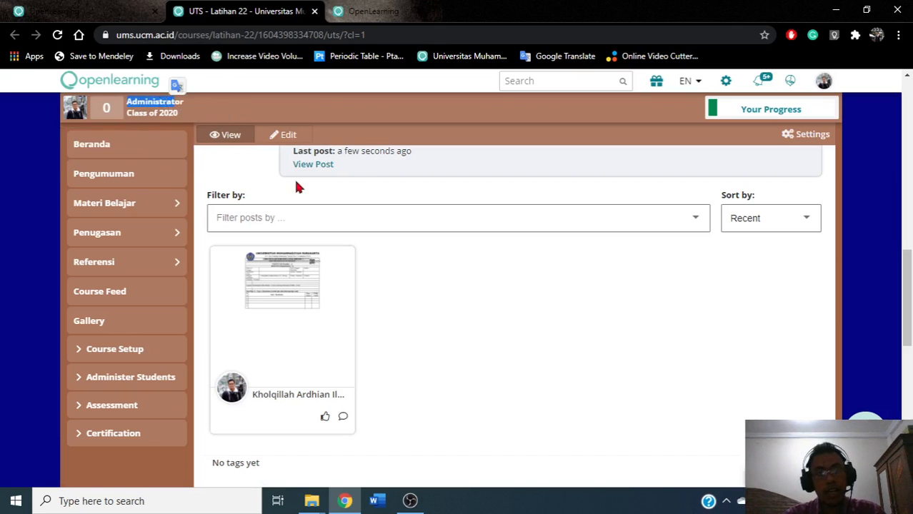
pyautogui.scroll(-1, 340, 230)
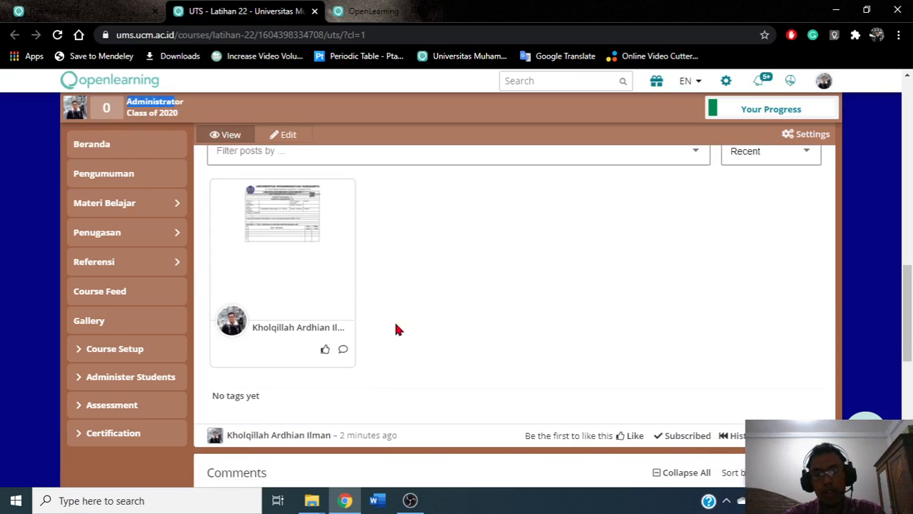
pyautogui.scroll(1, 514, 326)
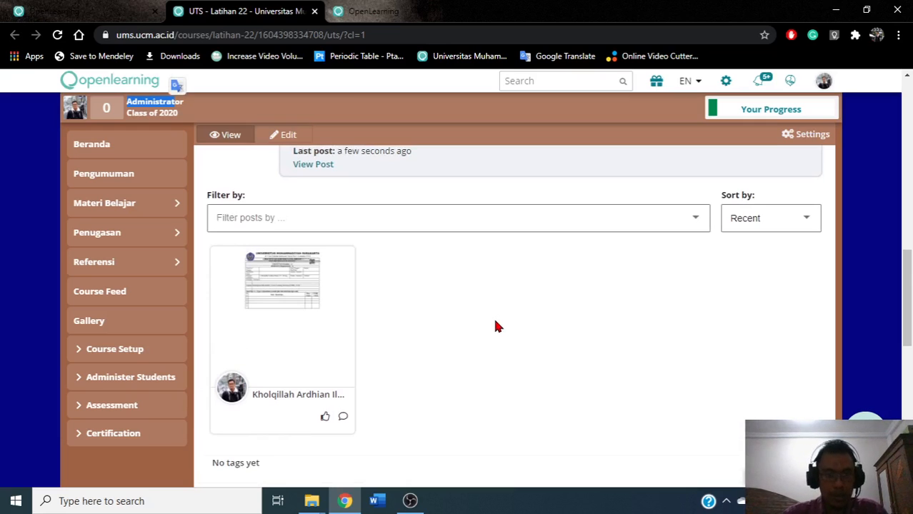
pyautogui.scroll(-1, 461, 325)
pyautogui.scroll(1, 446, 329)
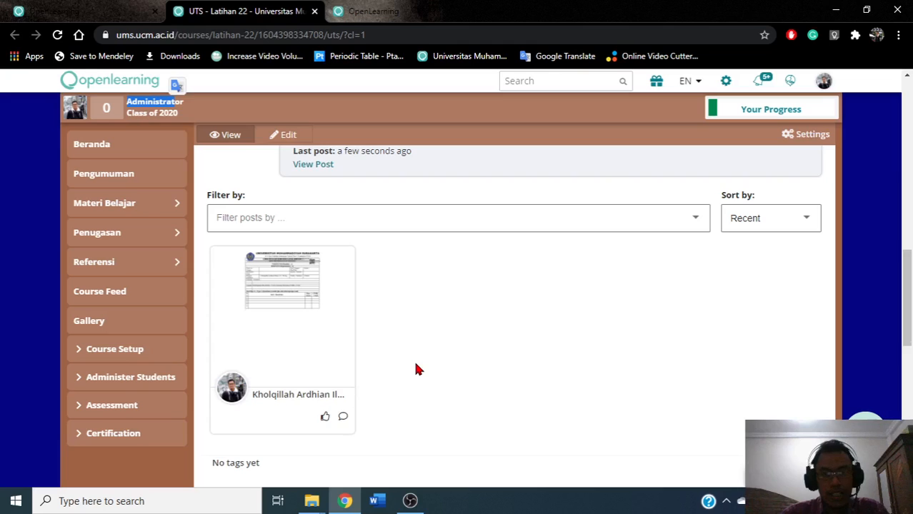
pyautogui.scroll(3, 414, 361)
pyautogui.scroll(5, 405, 380)
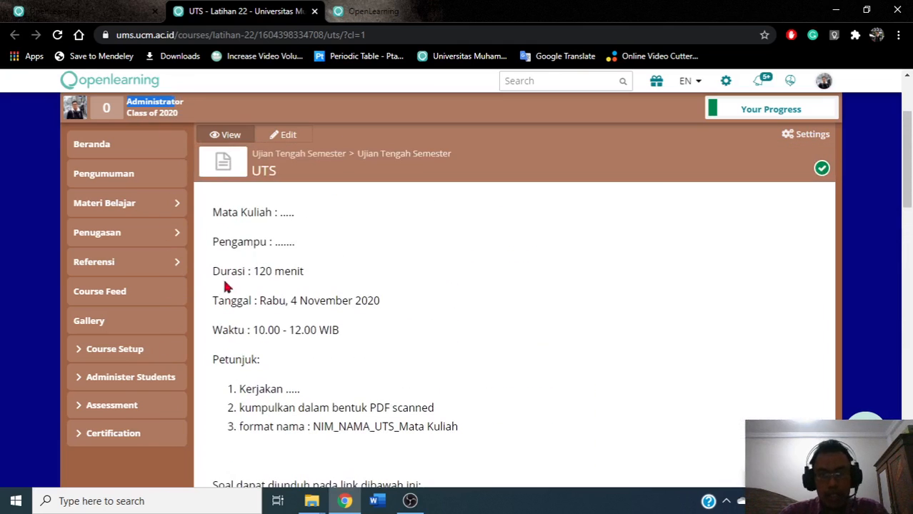
# - Expand Course Setup in the sidebar to list options from Setup Wizard to Advanced
pyautogui.scroll(1, 783, 332)
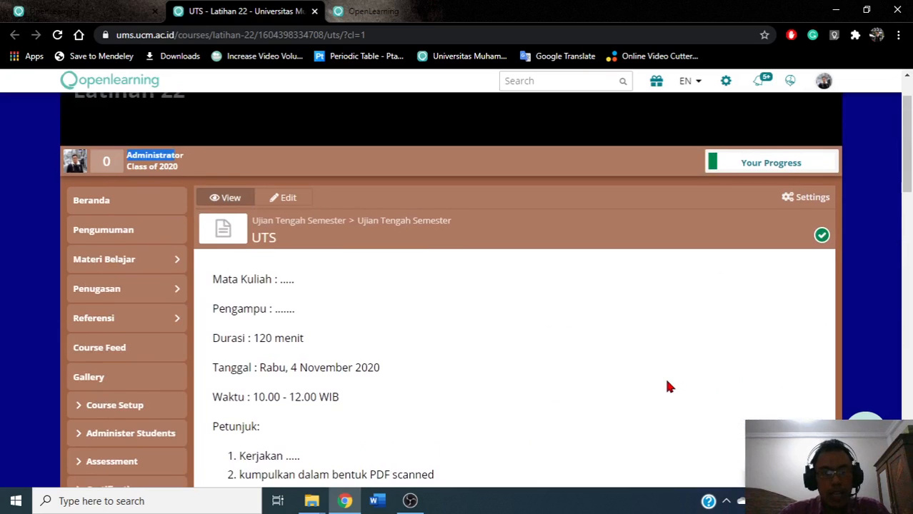
pyautogui.scroll(-1, 666, 387)
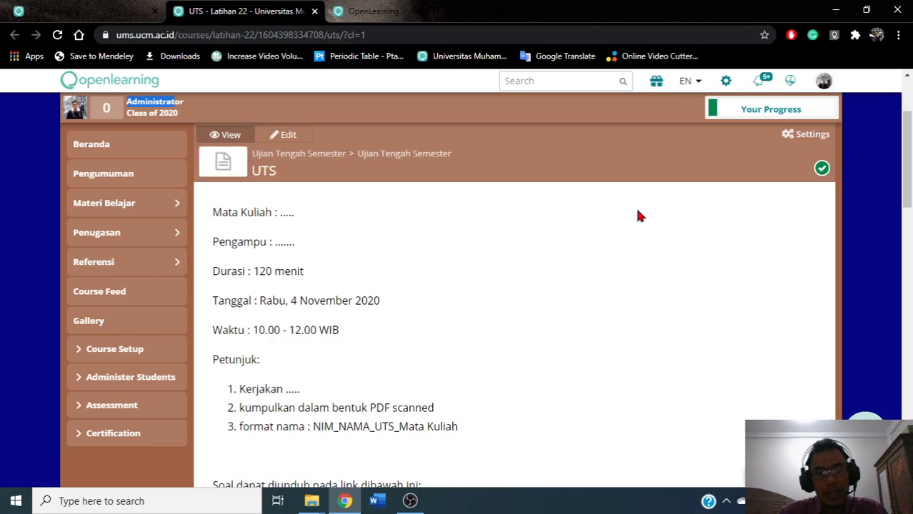
pyautogui.scroll(-1, 300, 266)
pyautogui.scroll(1, 593, 378)
pyautogui.scroll(-3, 242, 361)
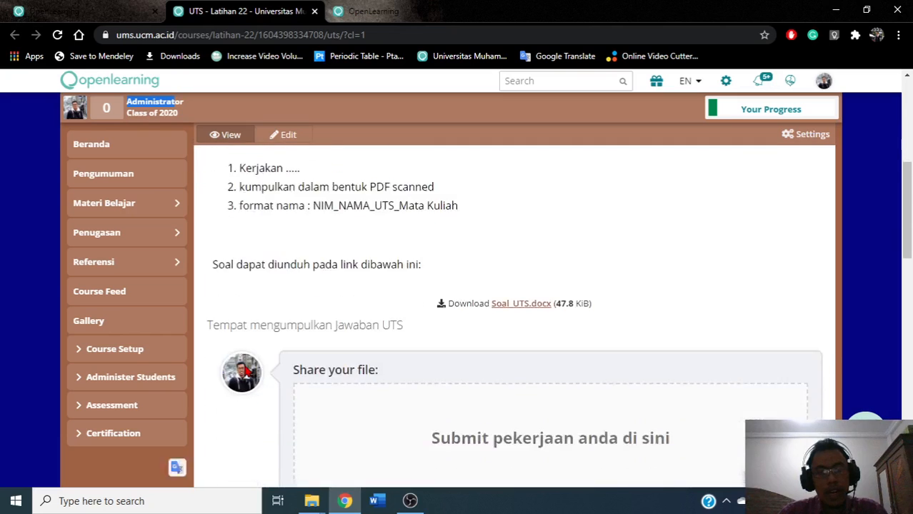
pyautogui.scroll(1, 334, 378)
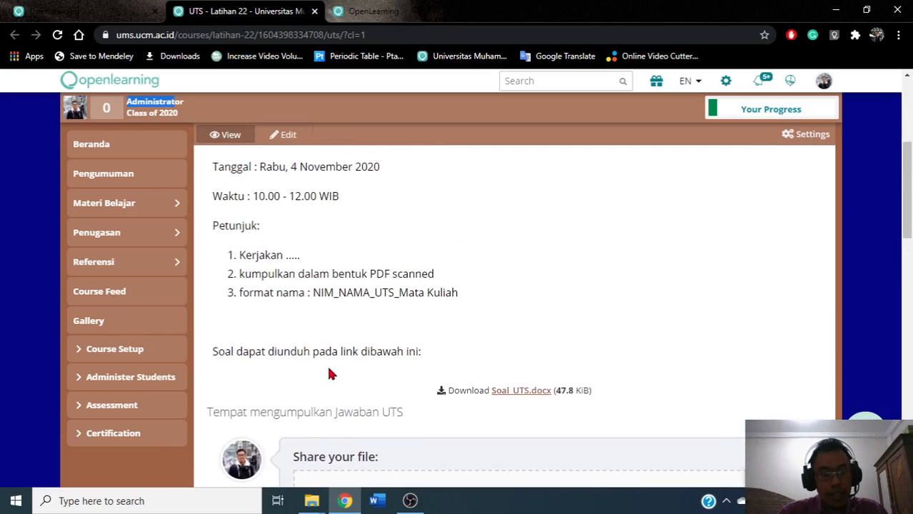
pyautogui.click(103, 354)
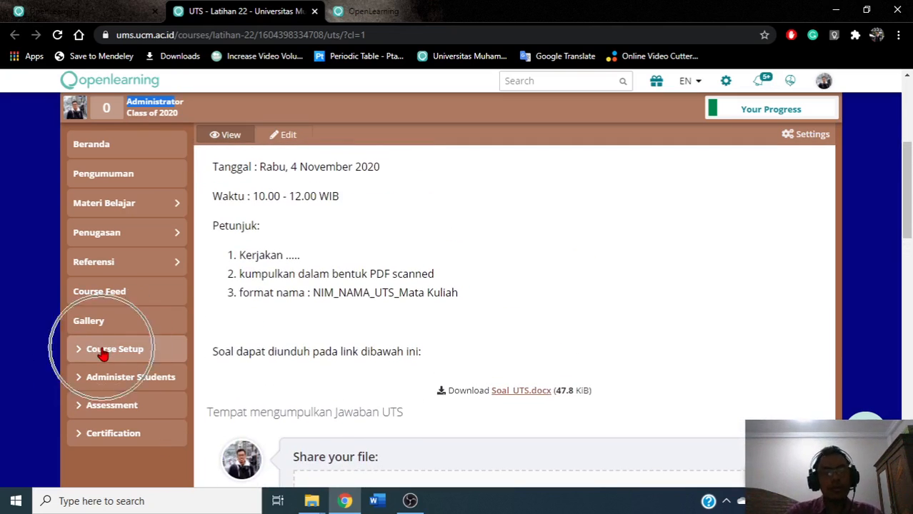
pyautogui.click(103, 355)
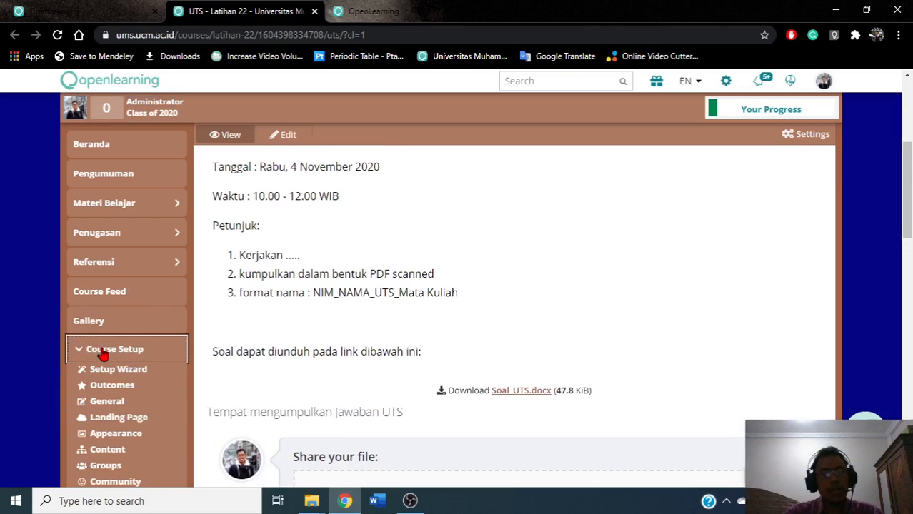
pyautogui.scroll(-2, 204, 316)
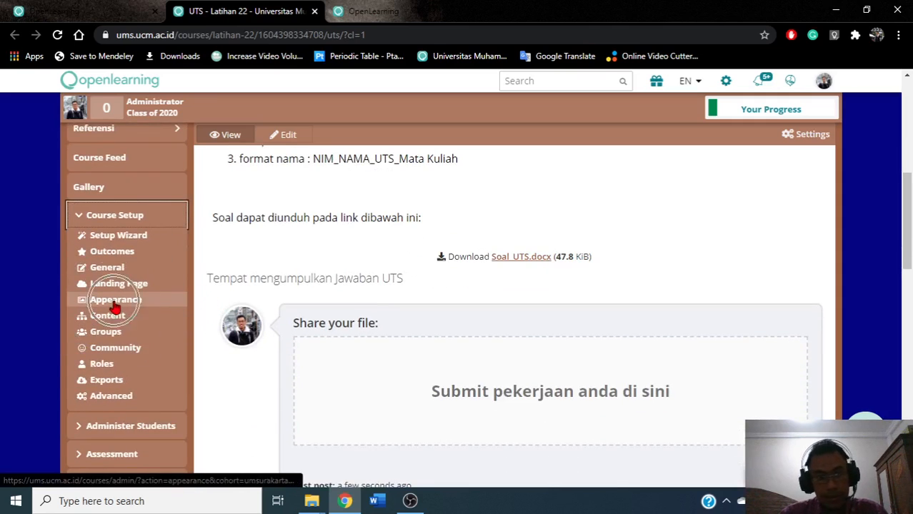
pyautogui.click(114, 305)
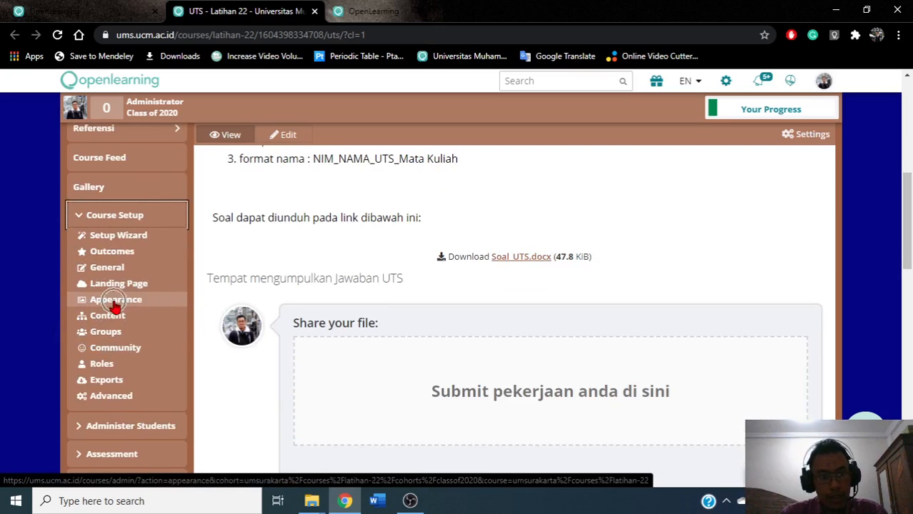
# - Open Course Setup's Appearance settings and scroll to the navigation links
pyautogui.click(114, 305)
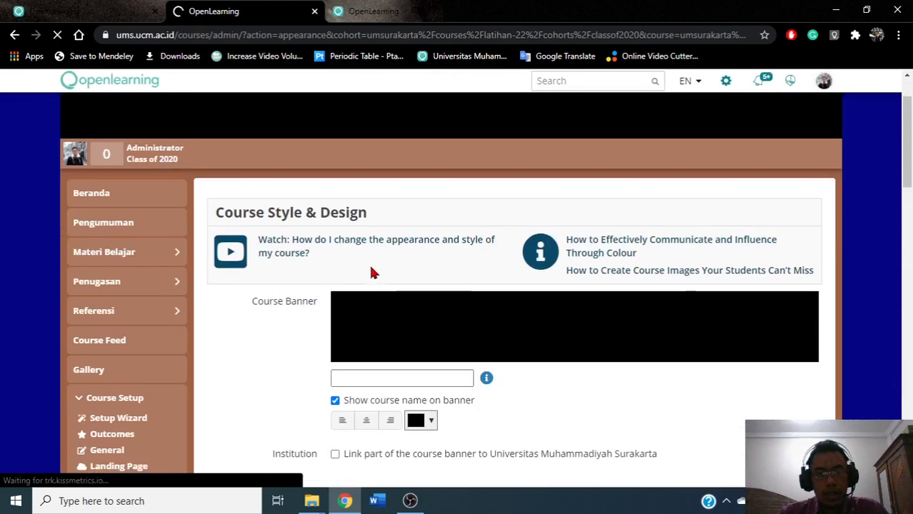
pyautogui.scroll(-4, 370, 275)
pyautogui.scroll(-7, 373, 270)
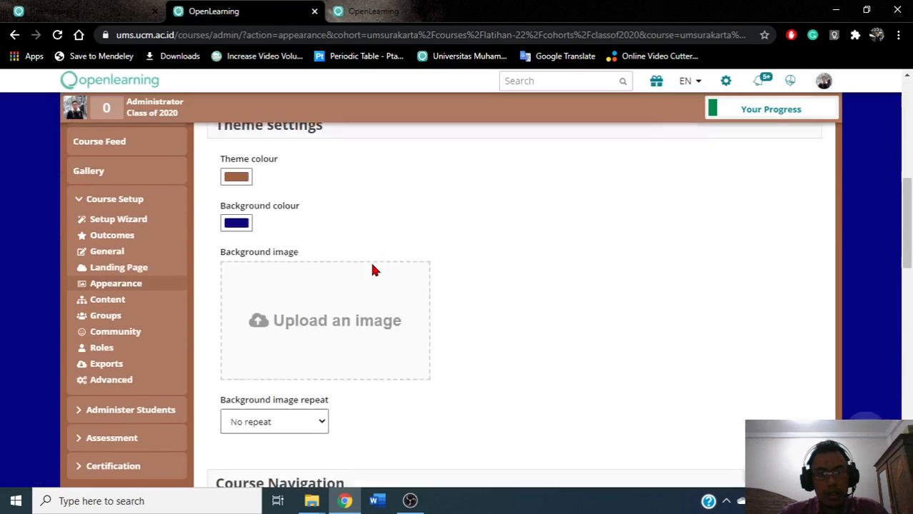
pyautogui.scroll(-1, 373, 270)
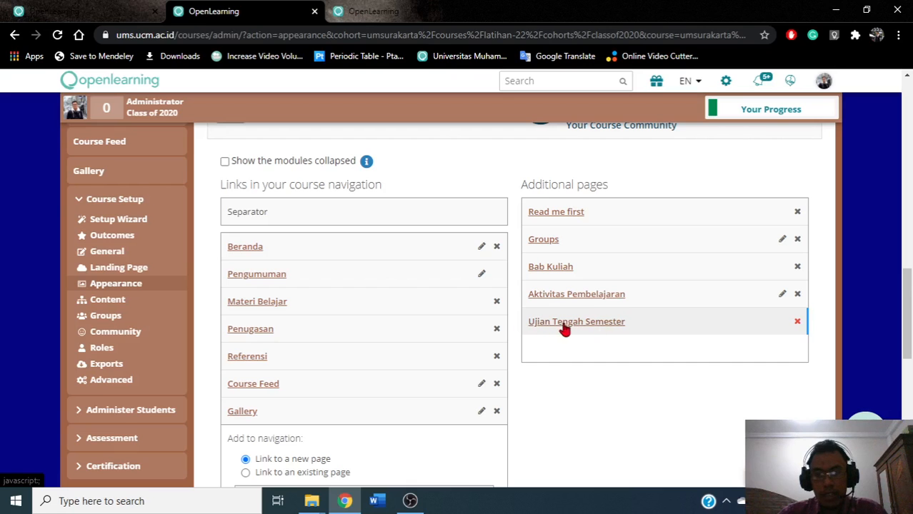
pyautogui.scroll(2, 79, 186)
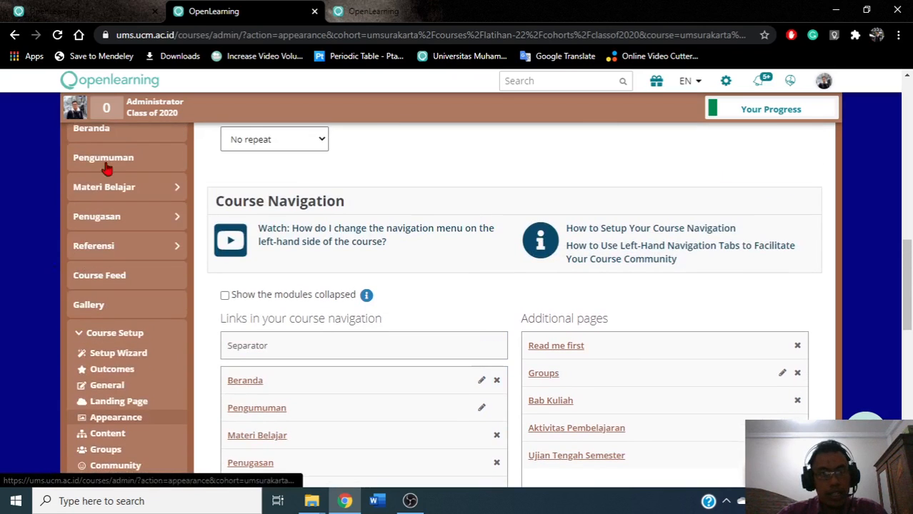
pyautogui.scroll(-2, 310, 276)
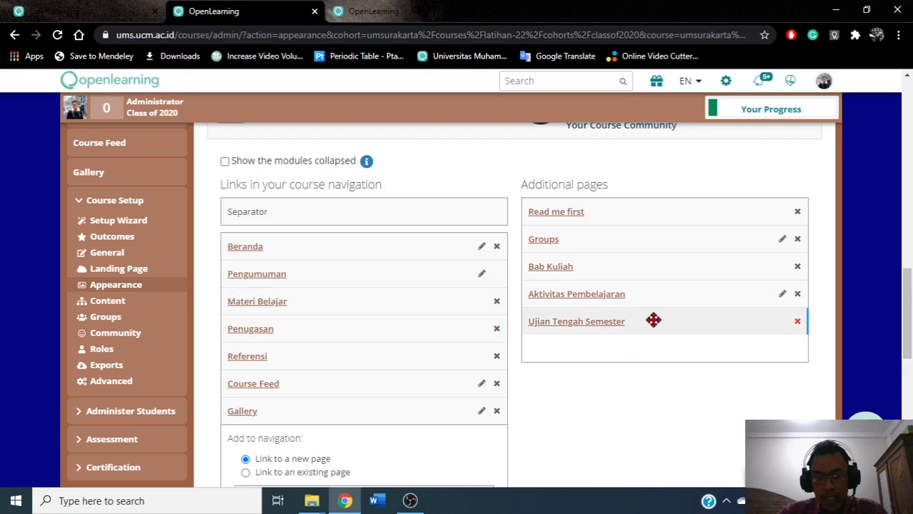
# - Drag Ujian Tengah Semester from Additional pages into the navigation right below Penugasan
pyautogui.moveTo(652, 320); pyautogui.dragTo(381, 355)
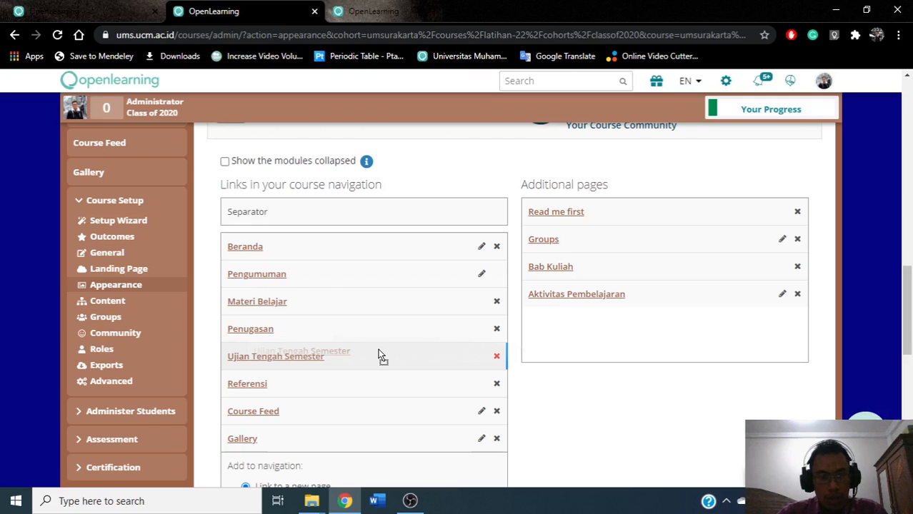
pyautogui.moveTo(379, 352); pyautogui.dragTo(350, 364)
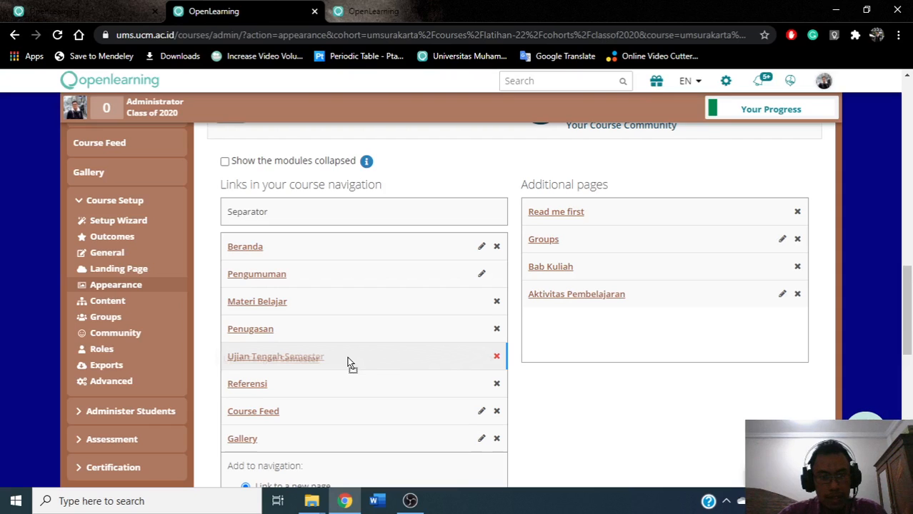
pyautogui.moveTo(350, 365); pyautogui.dragTo(348, 363)
pyautogui.scroll(-1, 347, 363)
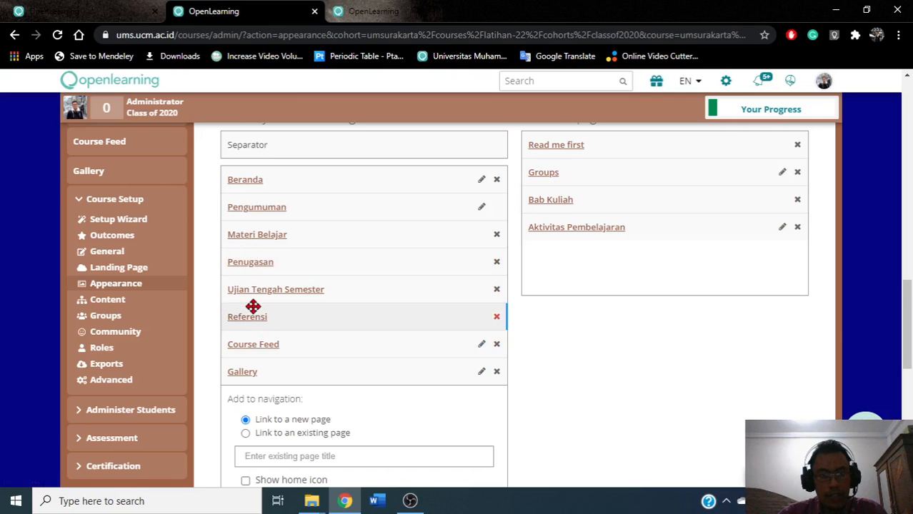
pyautogui.scroll(1, 100, 300)
pyautogui.scroll(1, 100, 304)
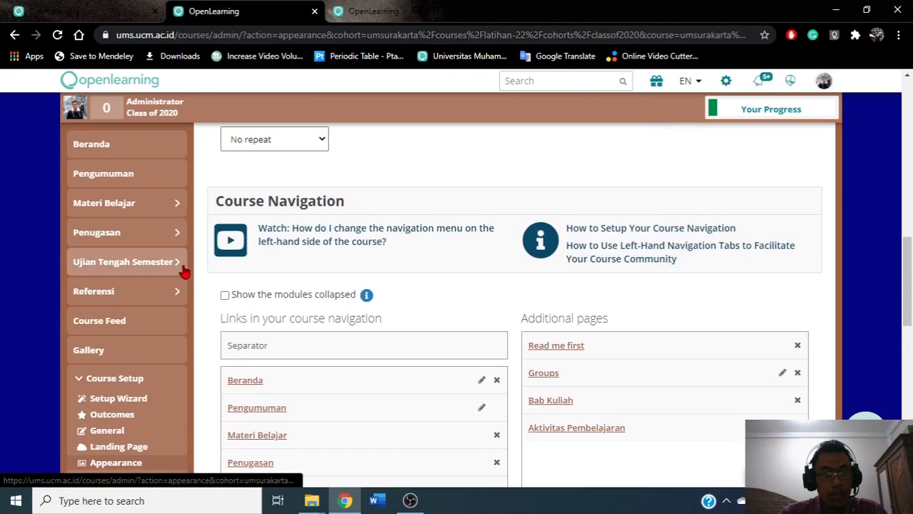
pyautogui.click(130, 263)
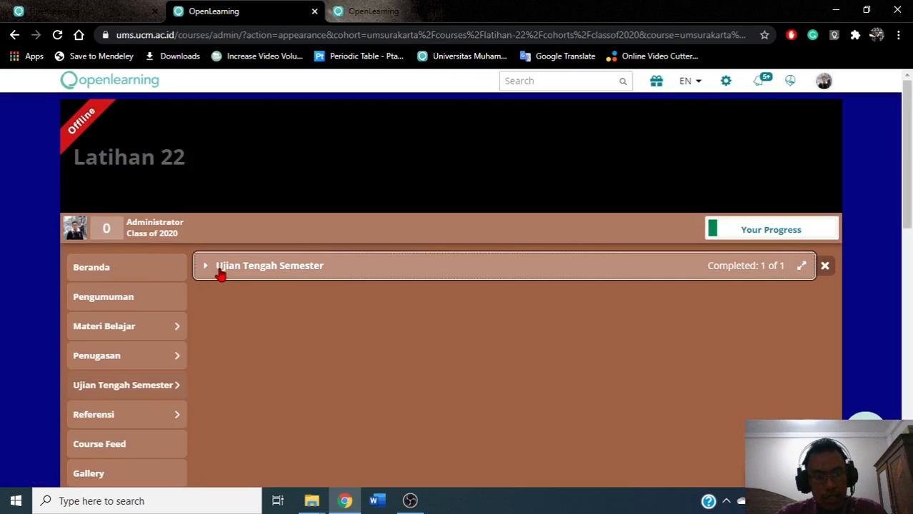
# - Expand the Ujian Tengah Semester module, open the UTS card and scroll to Share your file
pyautogui.click(220, 271)
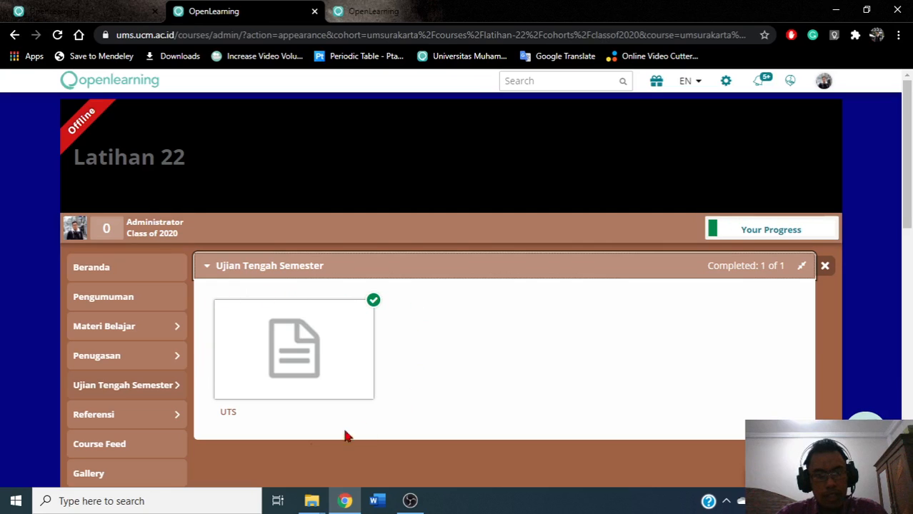
pyautogui.click(301, 338)
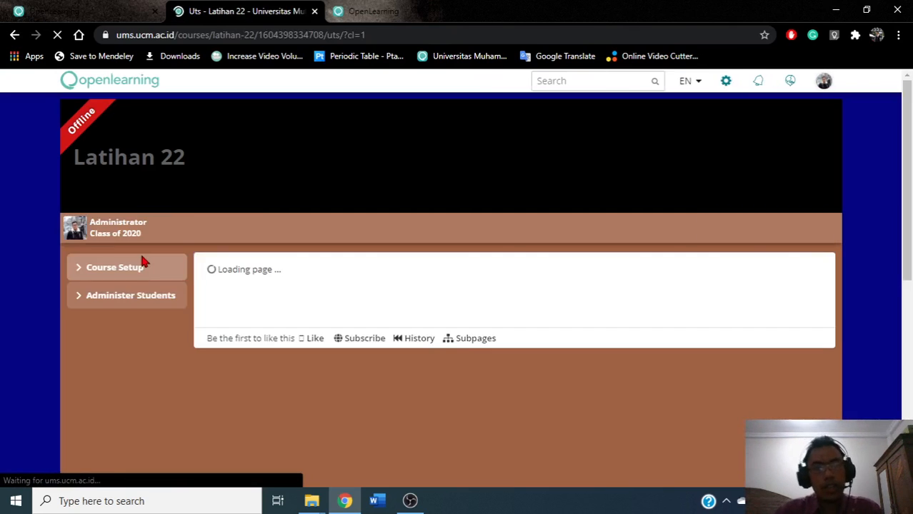
pyautogui.scroll(-2, 141, 261)
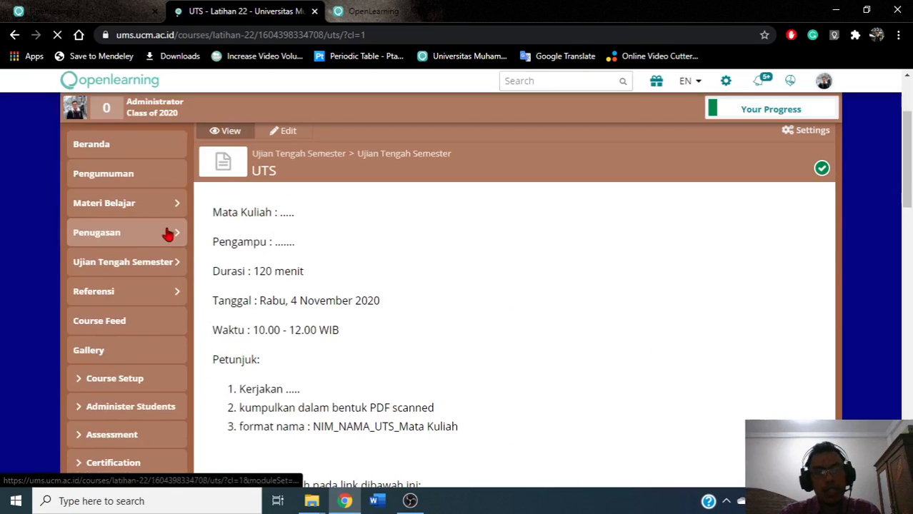
pyautogui.scroll(-3, 230, 310)
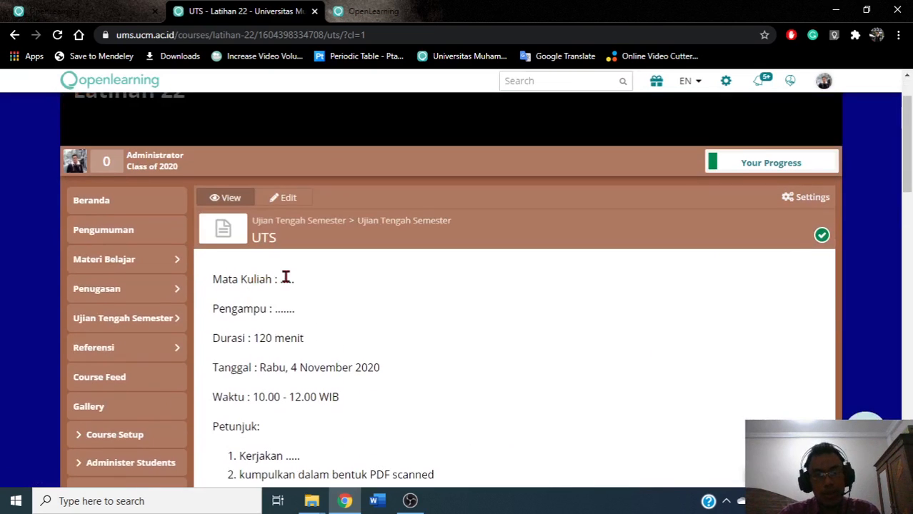
pyautogui.scroll(-1, 457, 311)
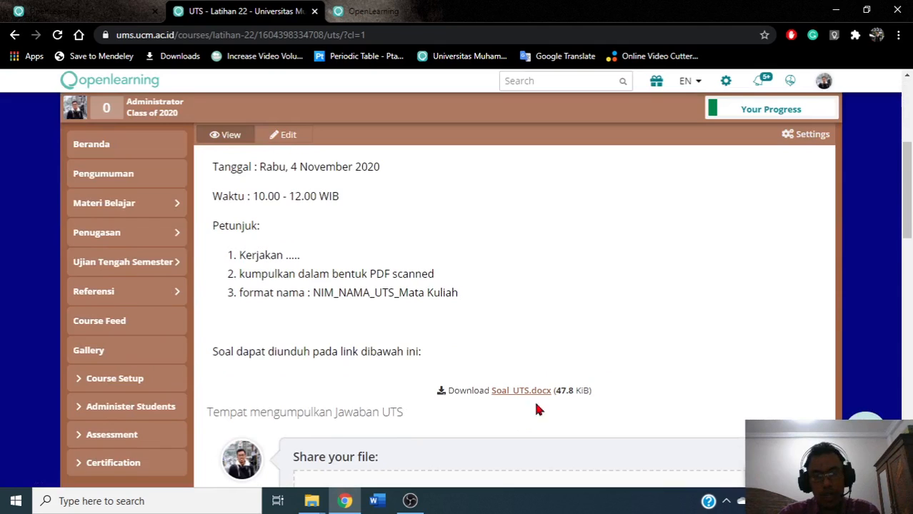
pyautogui.scroll(-3, 513, 350)
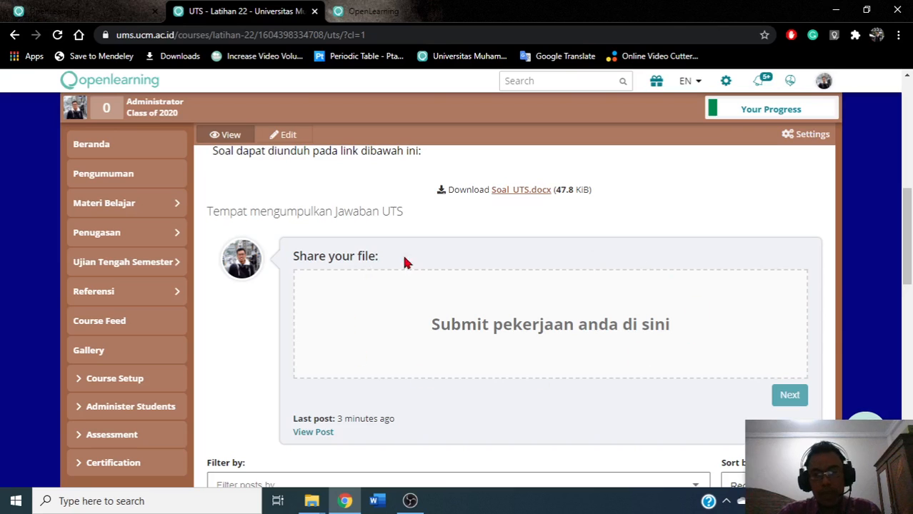
pyautogui.scroll(-1, 622, 265)
pyautogui.scroll(1, 585, 295)
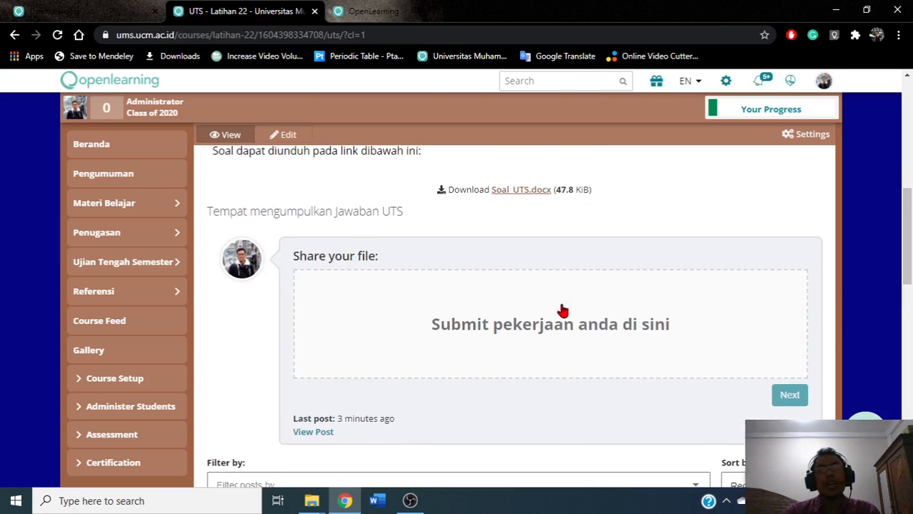